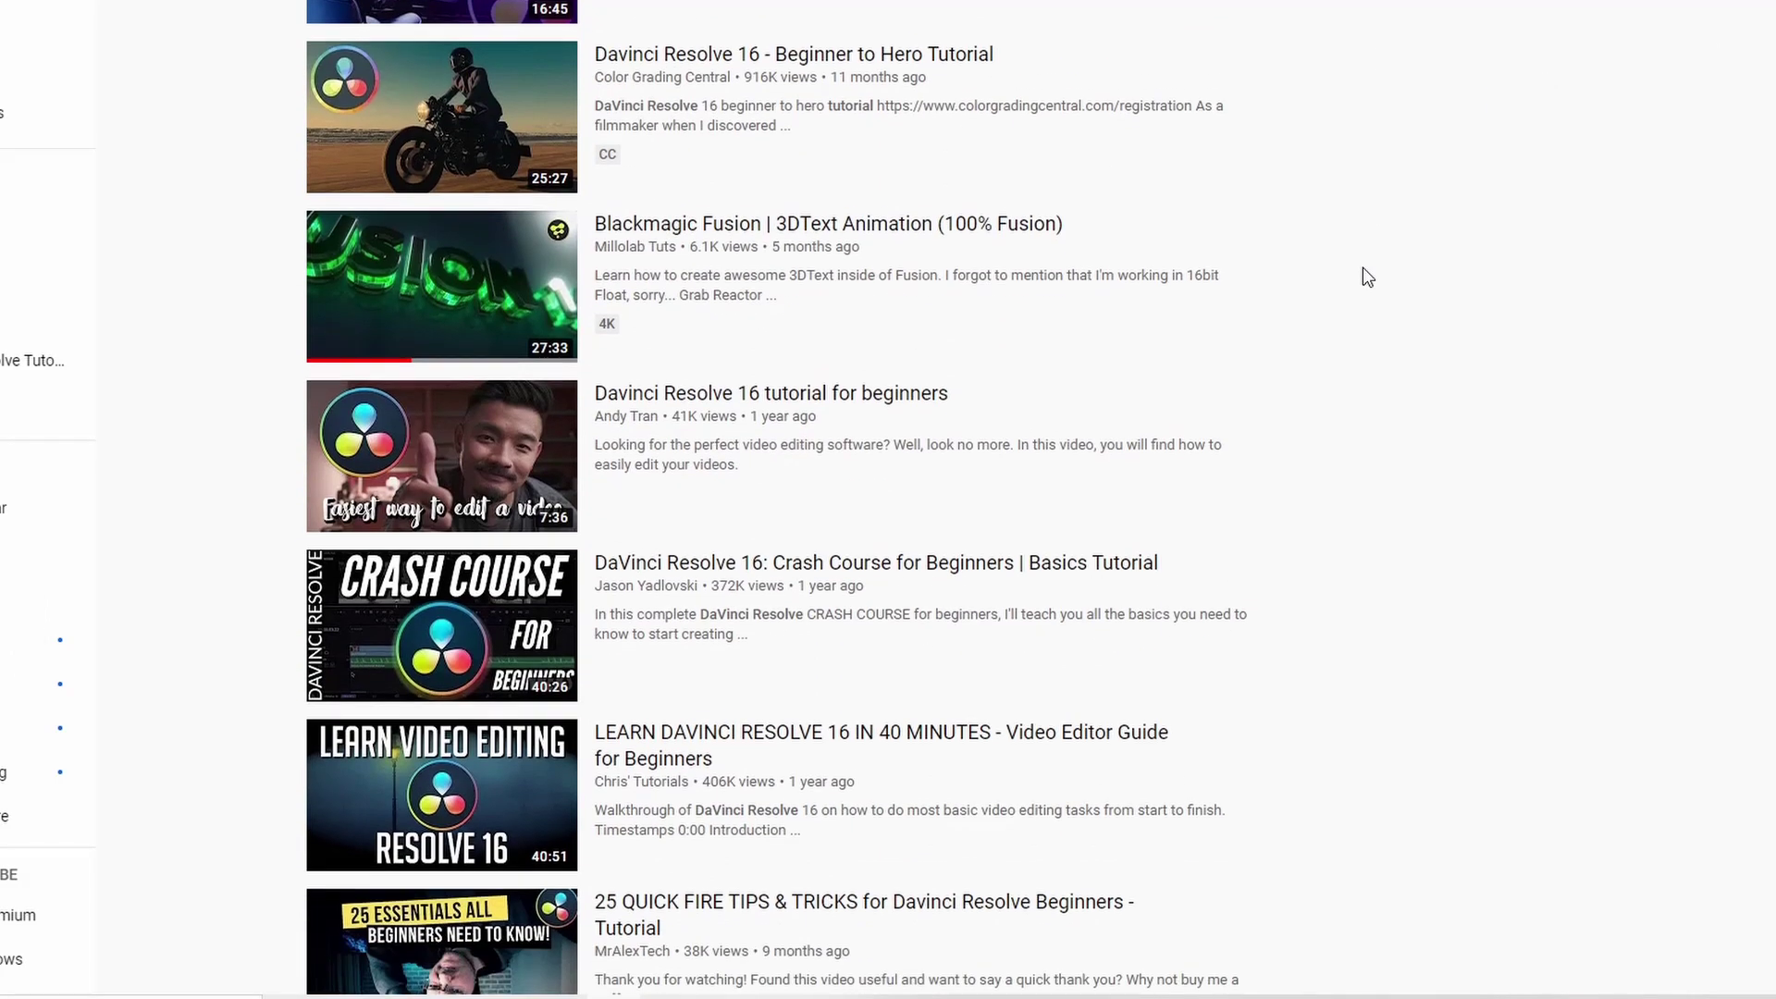
scroll(1365, 278, down, 15)
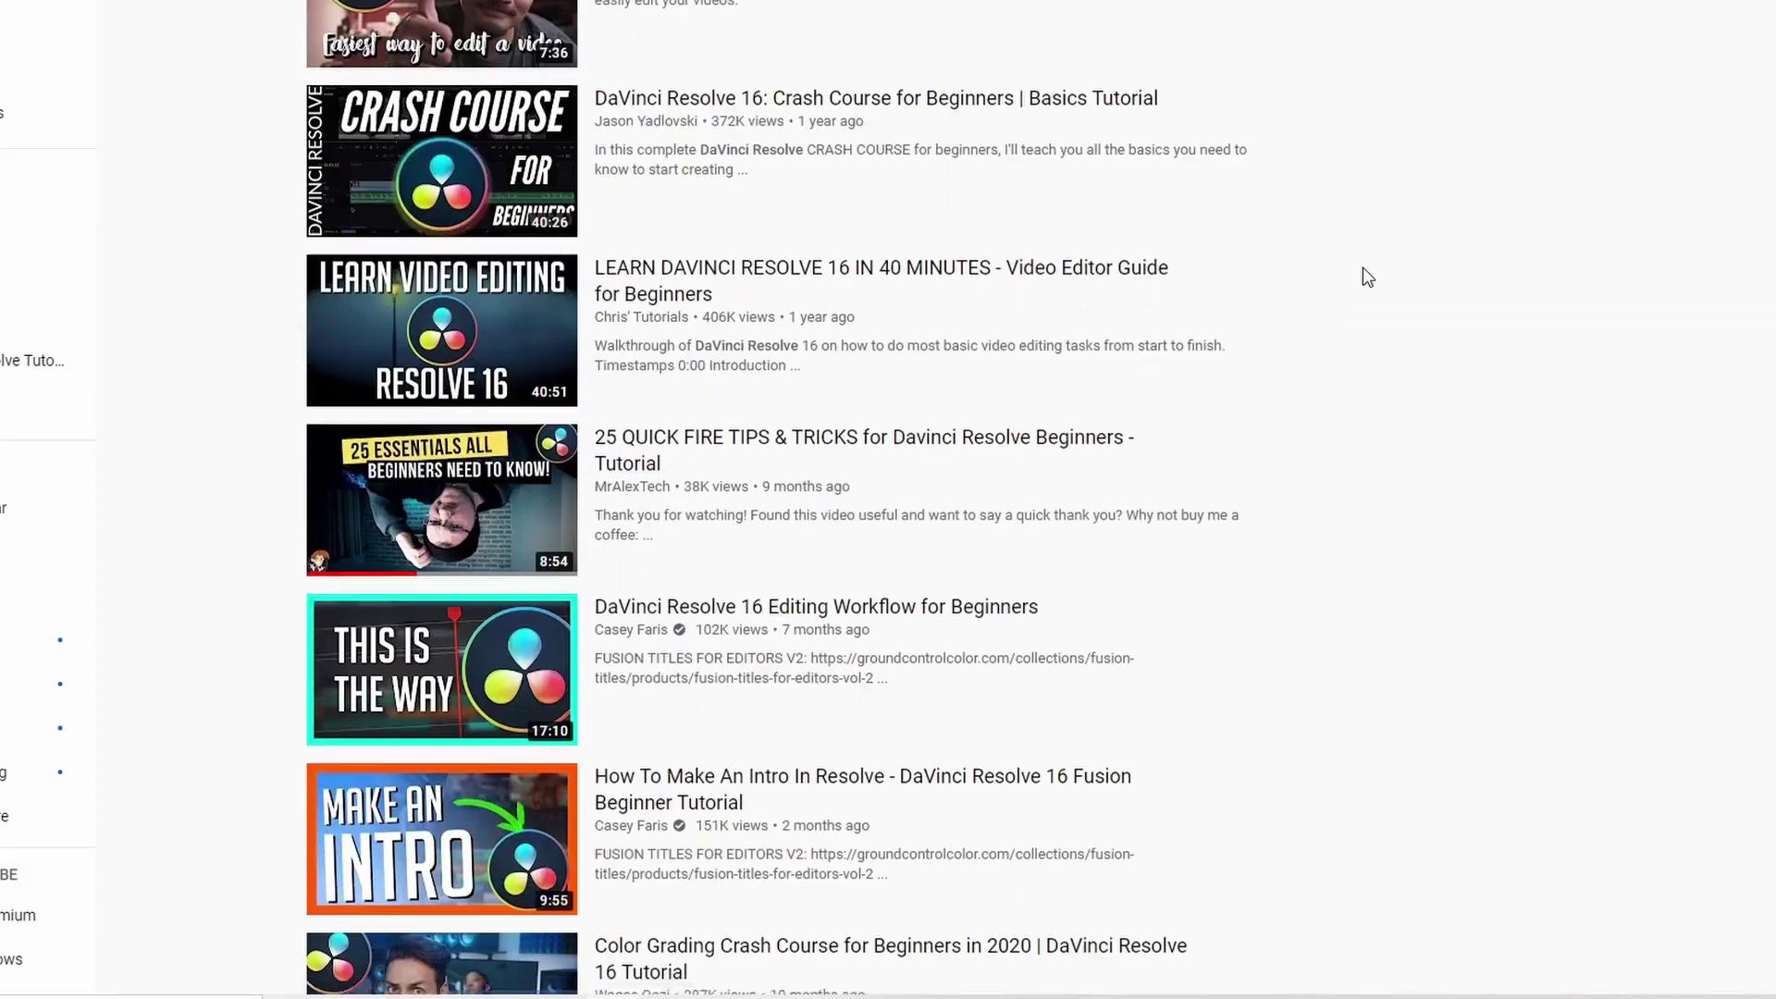
scroll(1367, 278, down, 20)
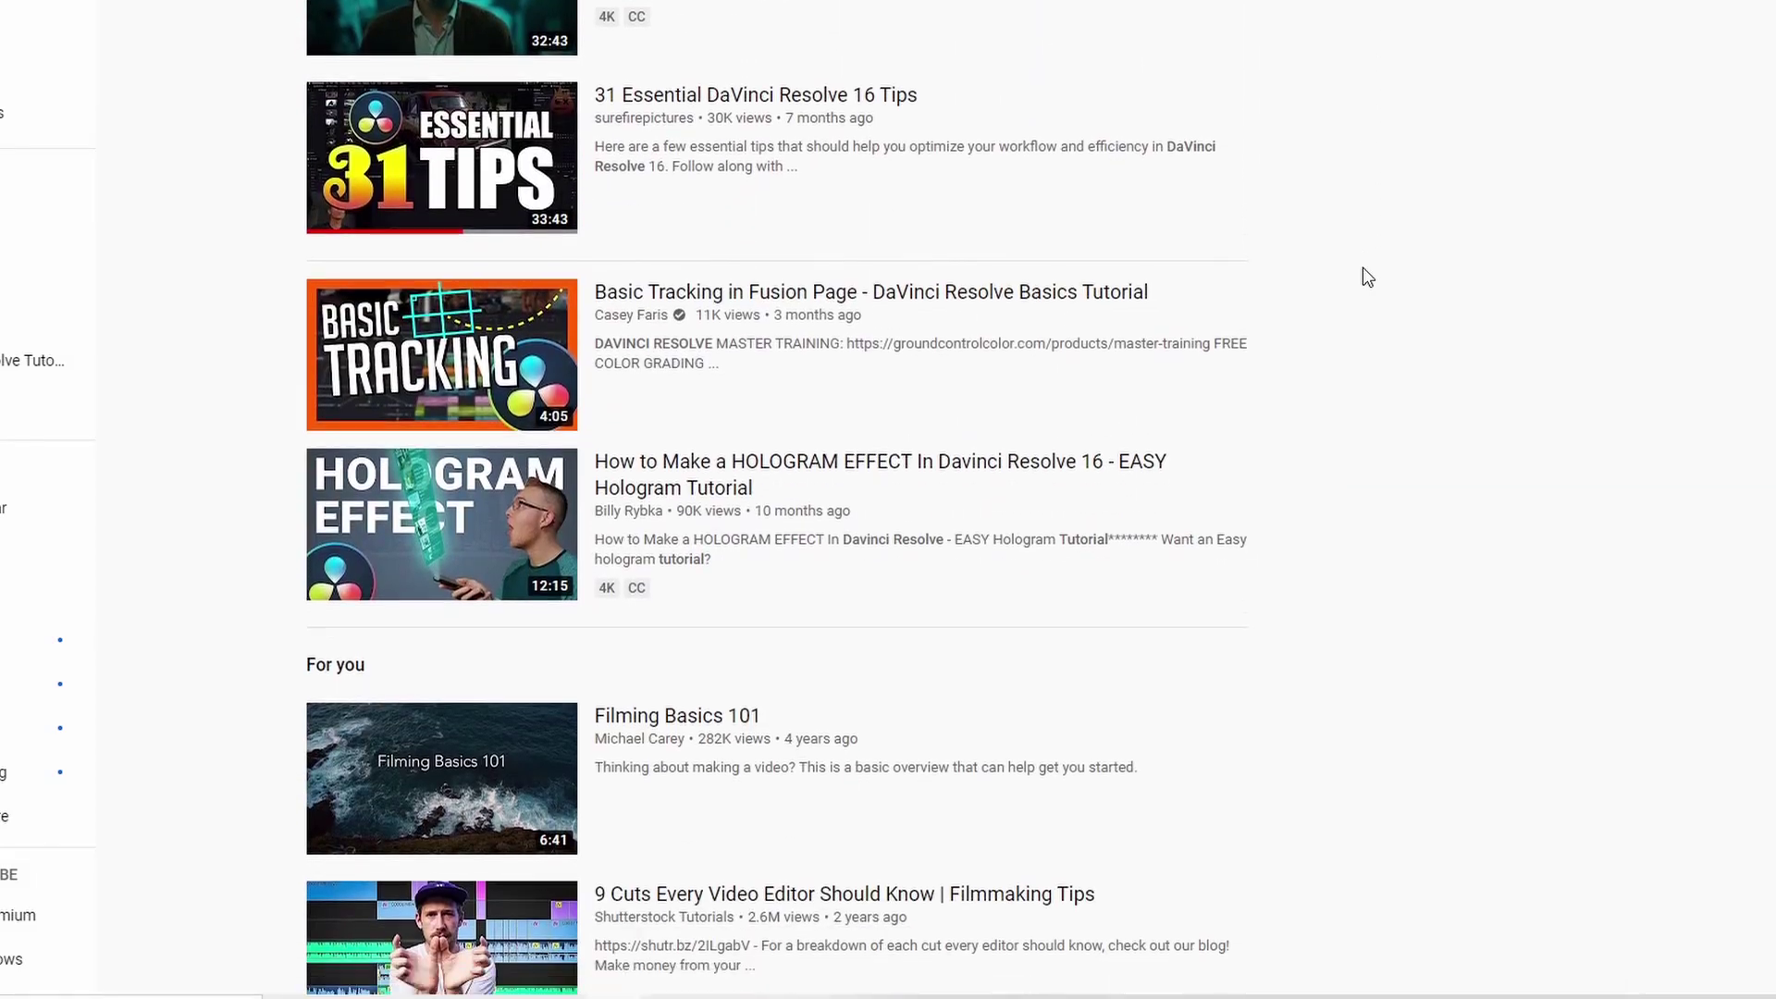
scroll(1387, 271, down, 20)
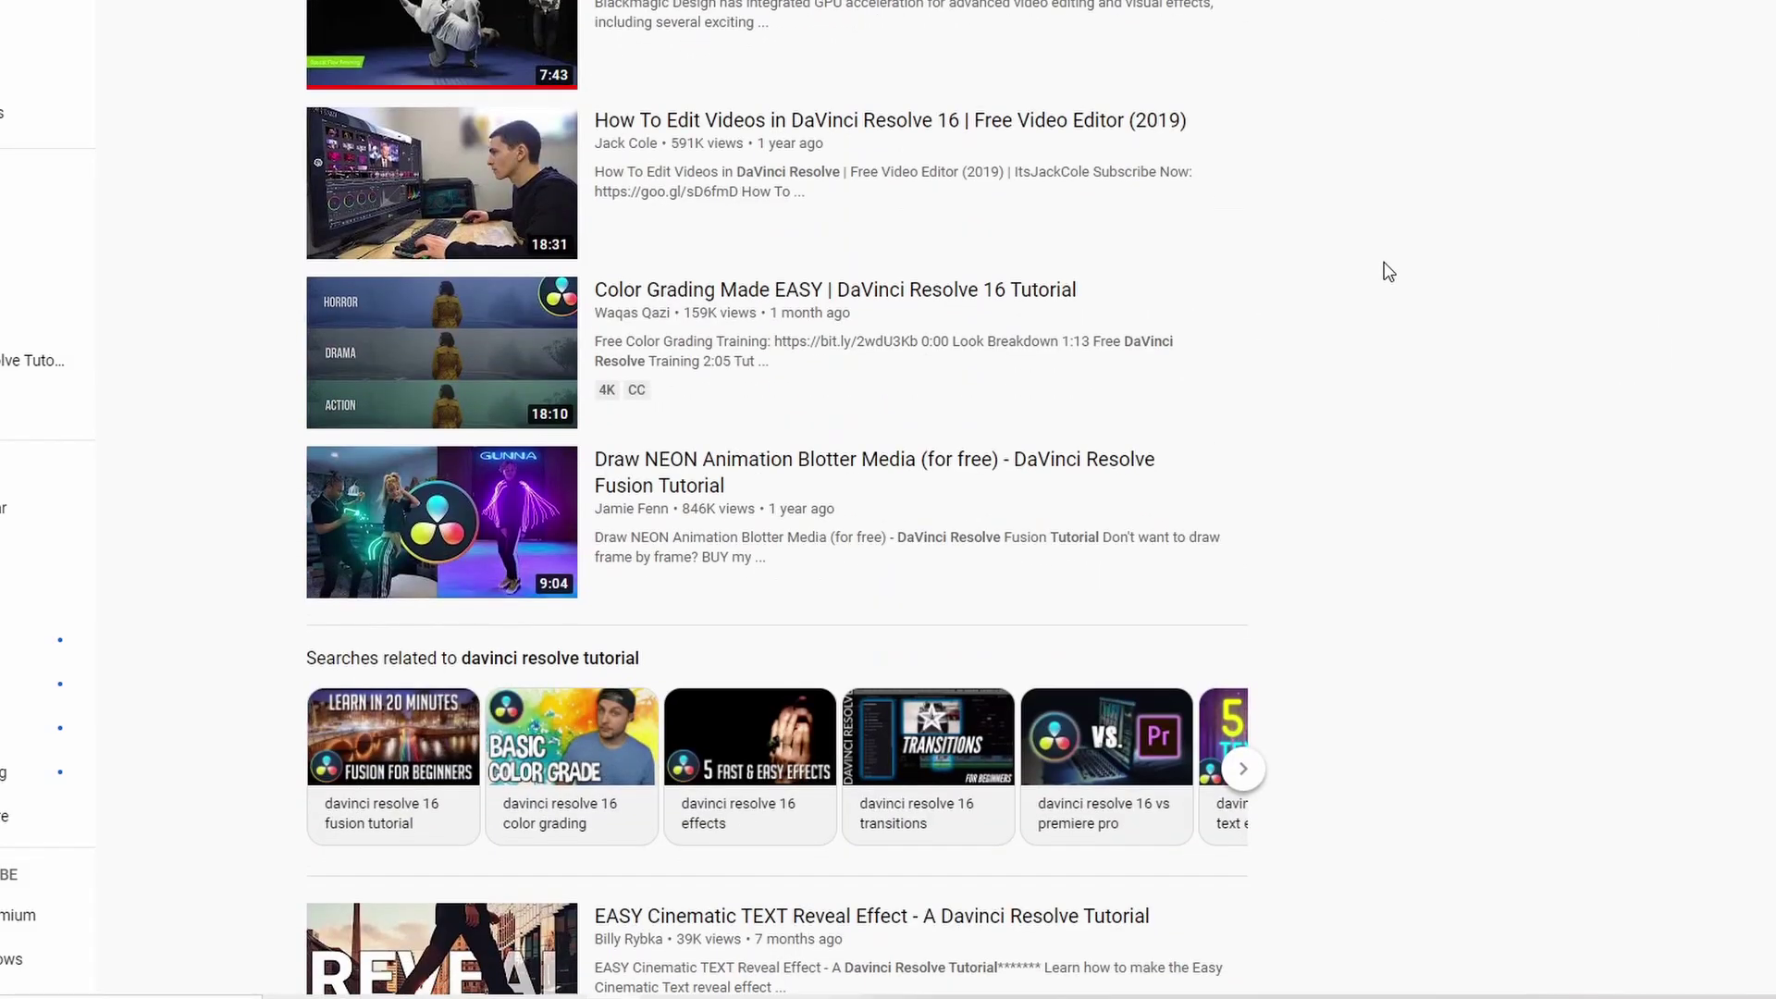
scroll(1386, 268, down, 20)
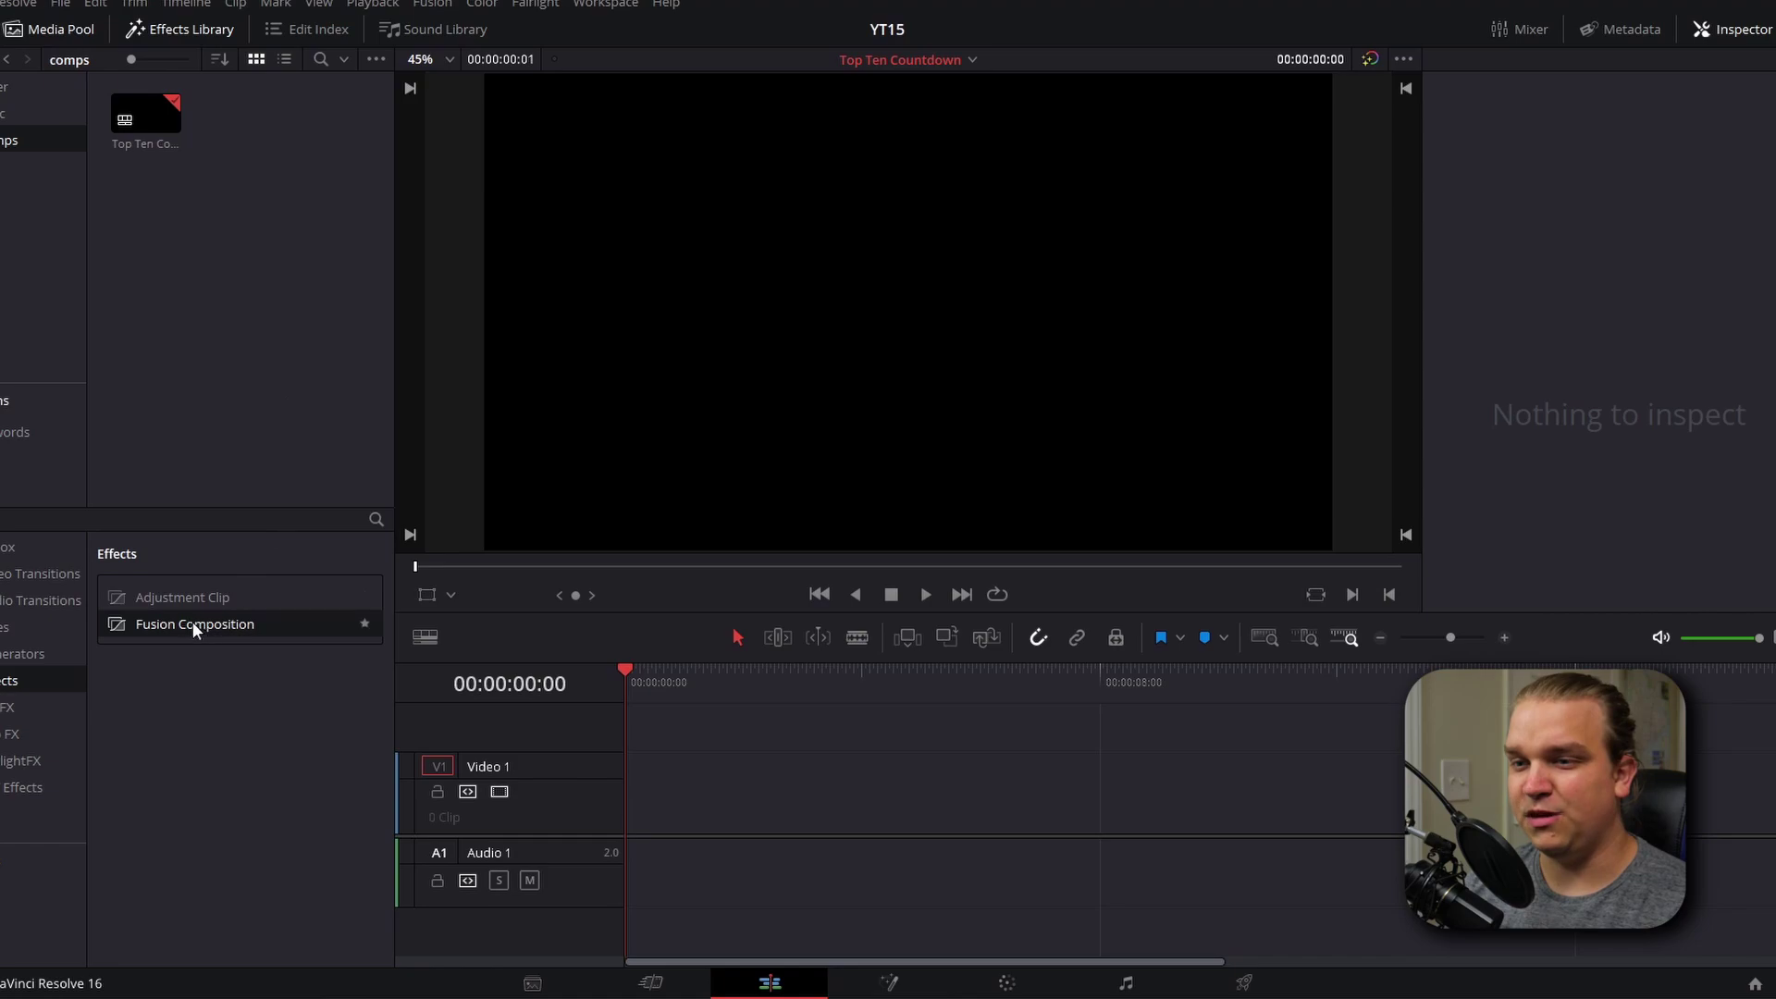
Place a Fusion Composition at the start of the Video 1 track and set its clip duration to 11 seconds.
drag(165, 622, 631, 803)
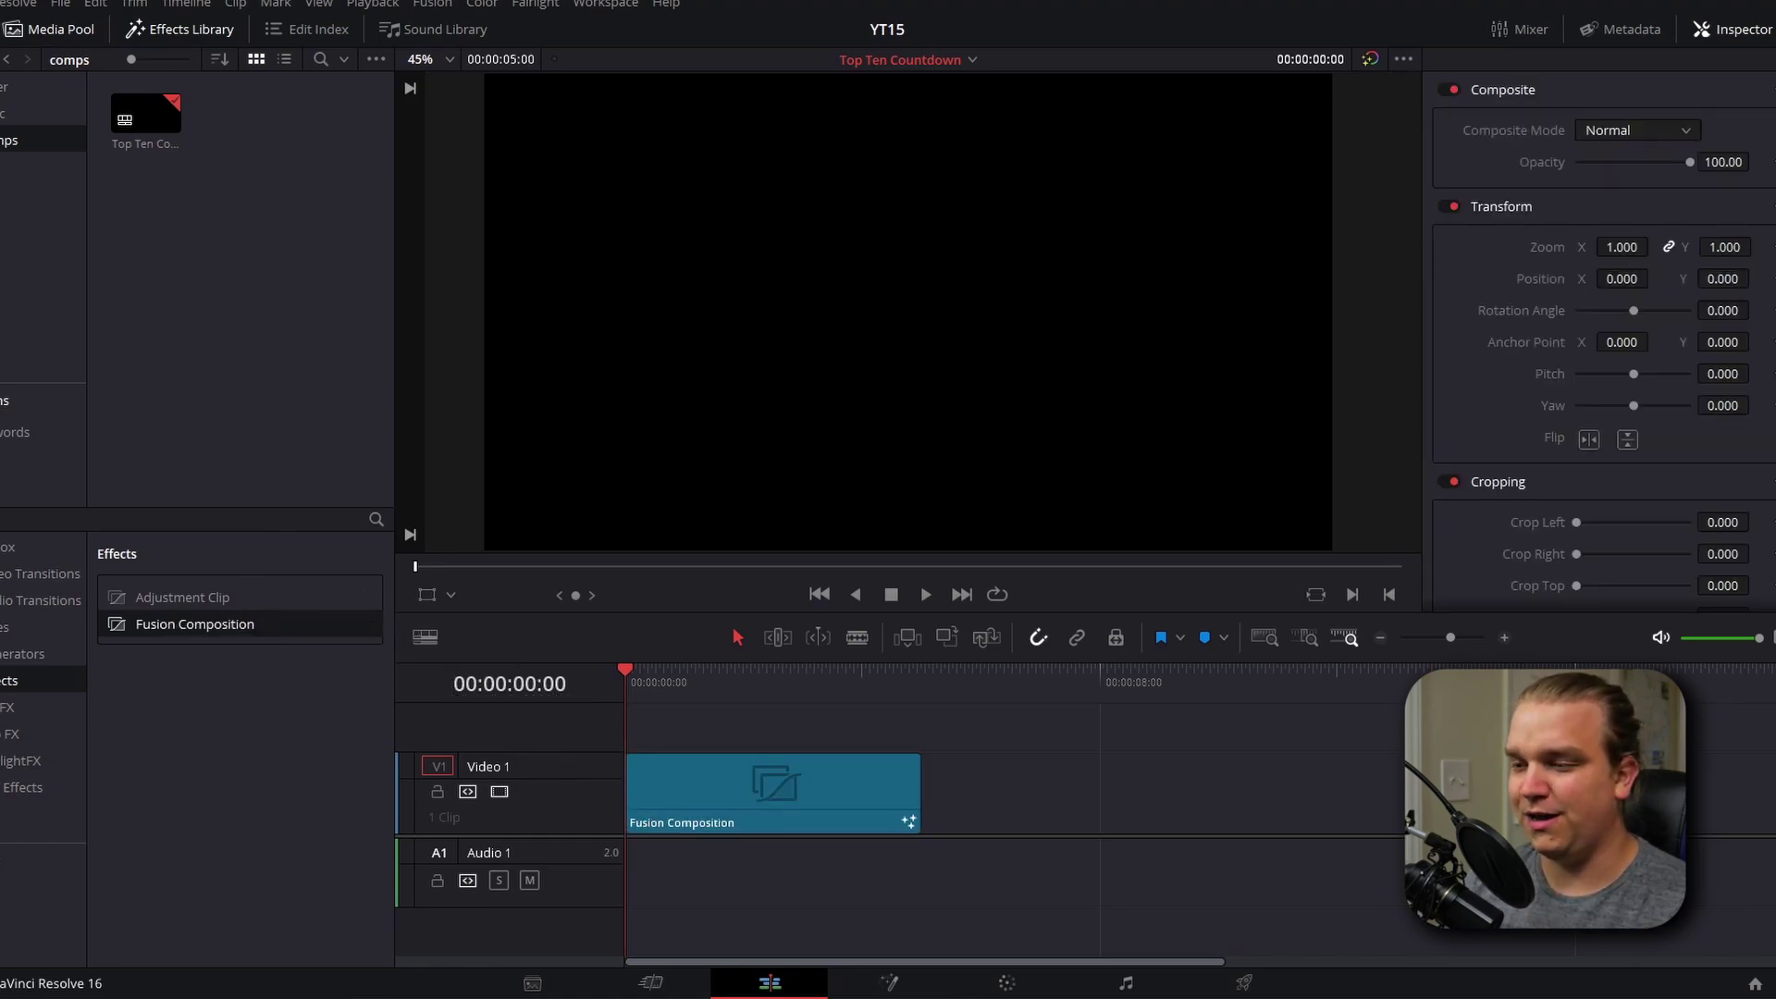
right_click(711, 803)
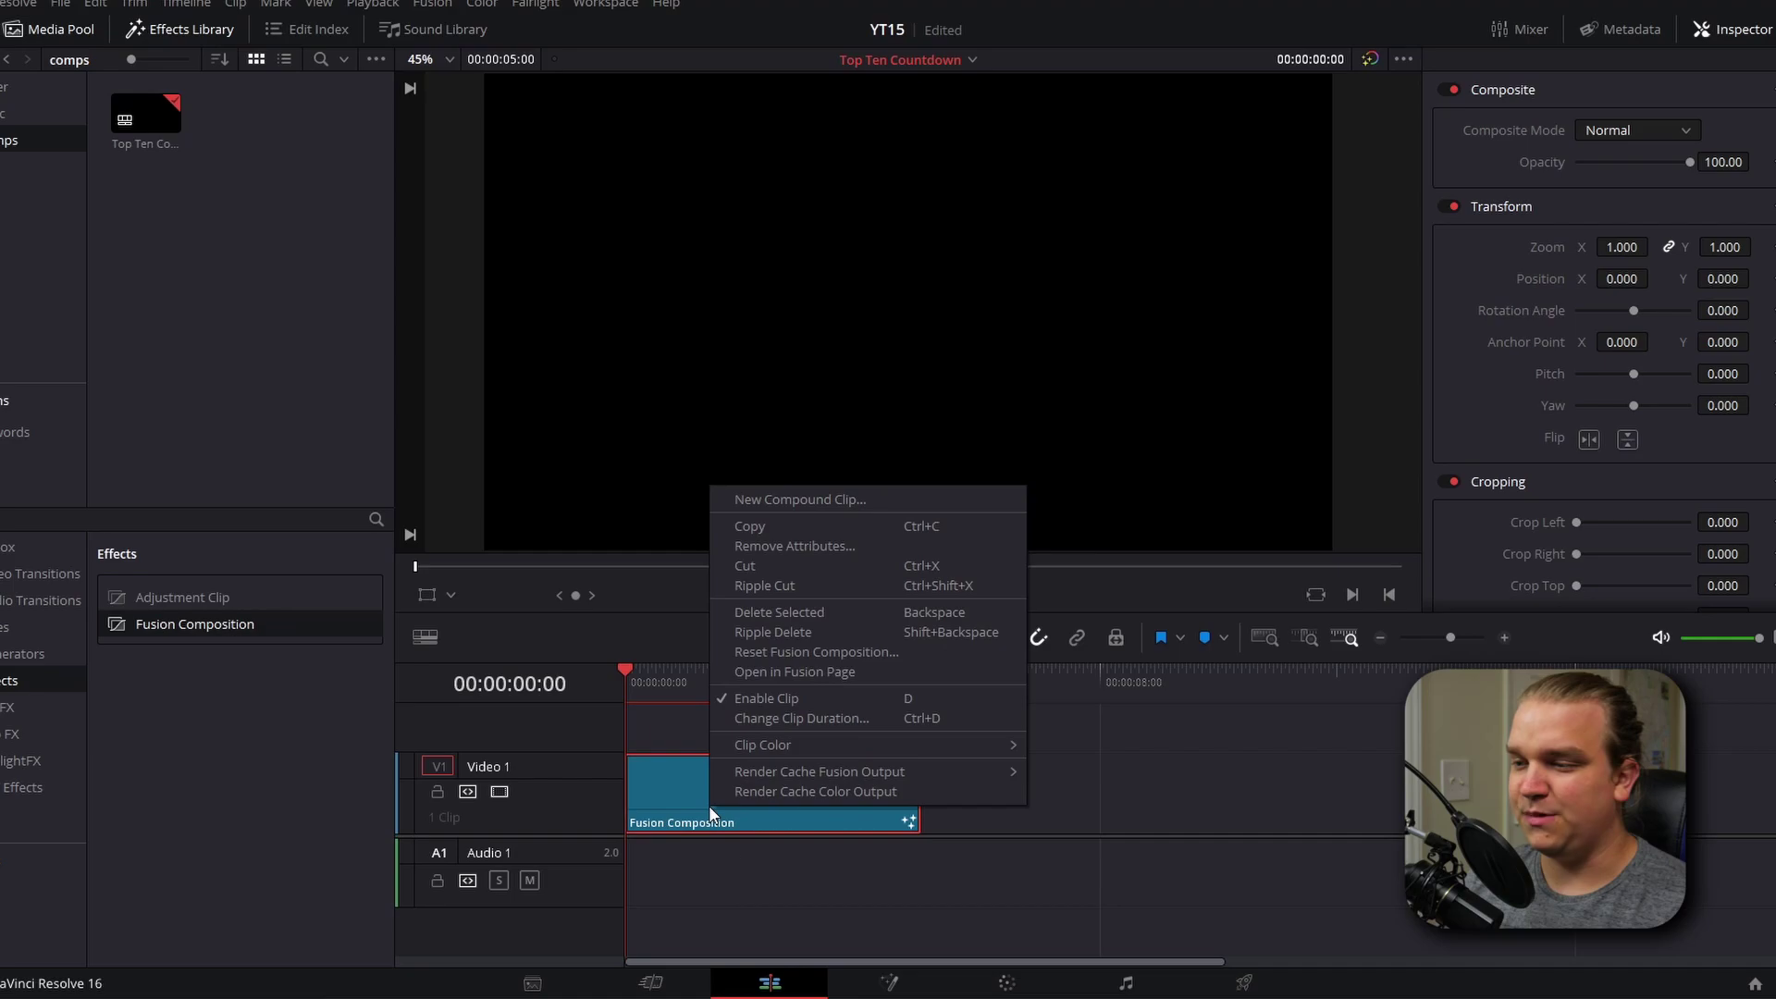
click(755, 718)
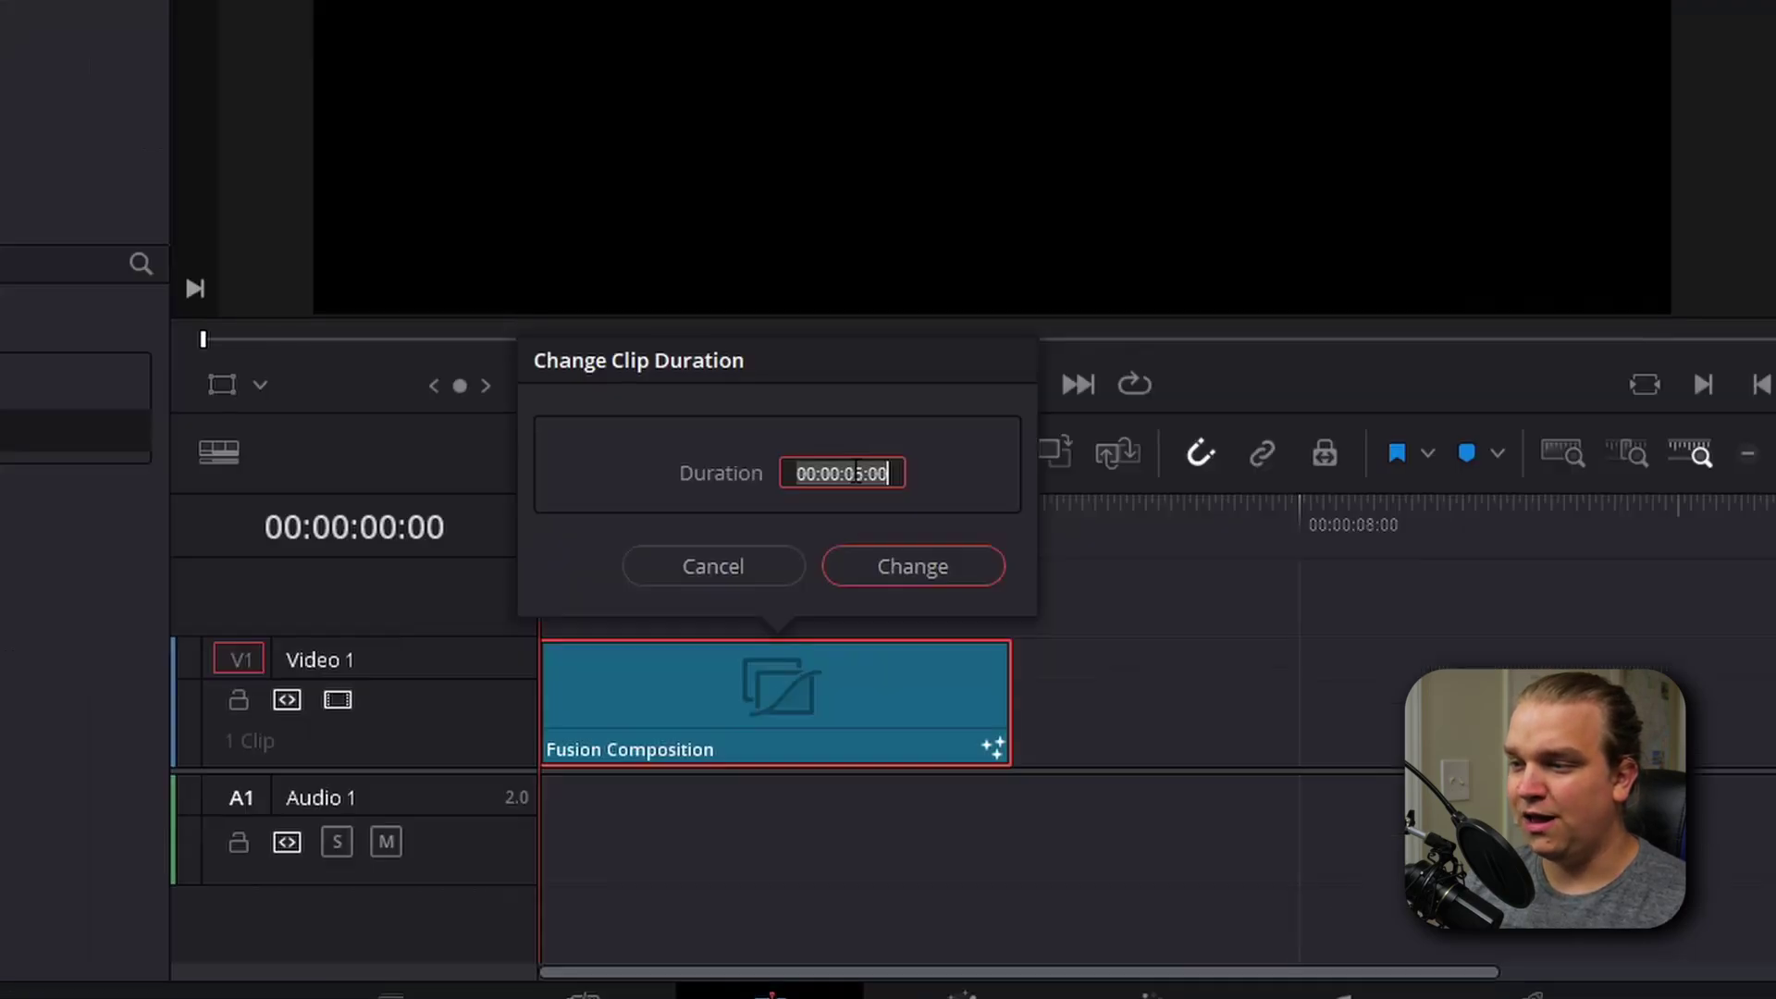
click(862, 494)
key(BackSpace)
key(BackSpace)
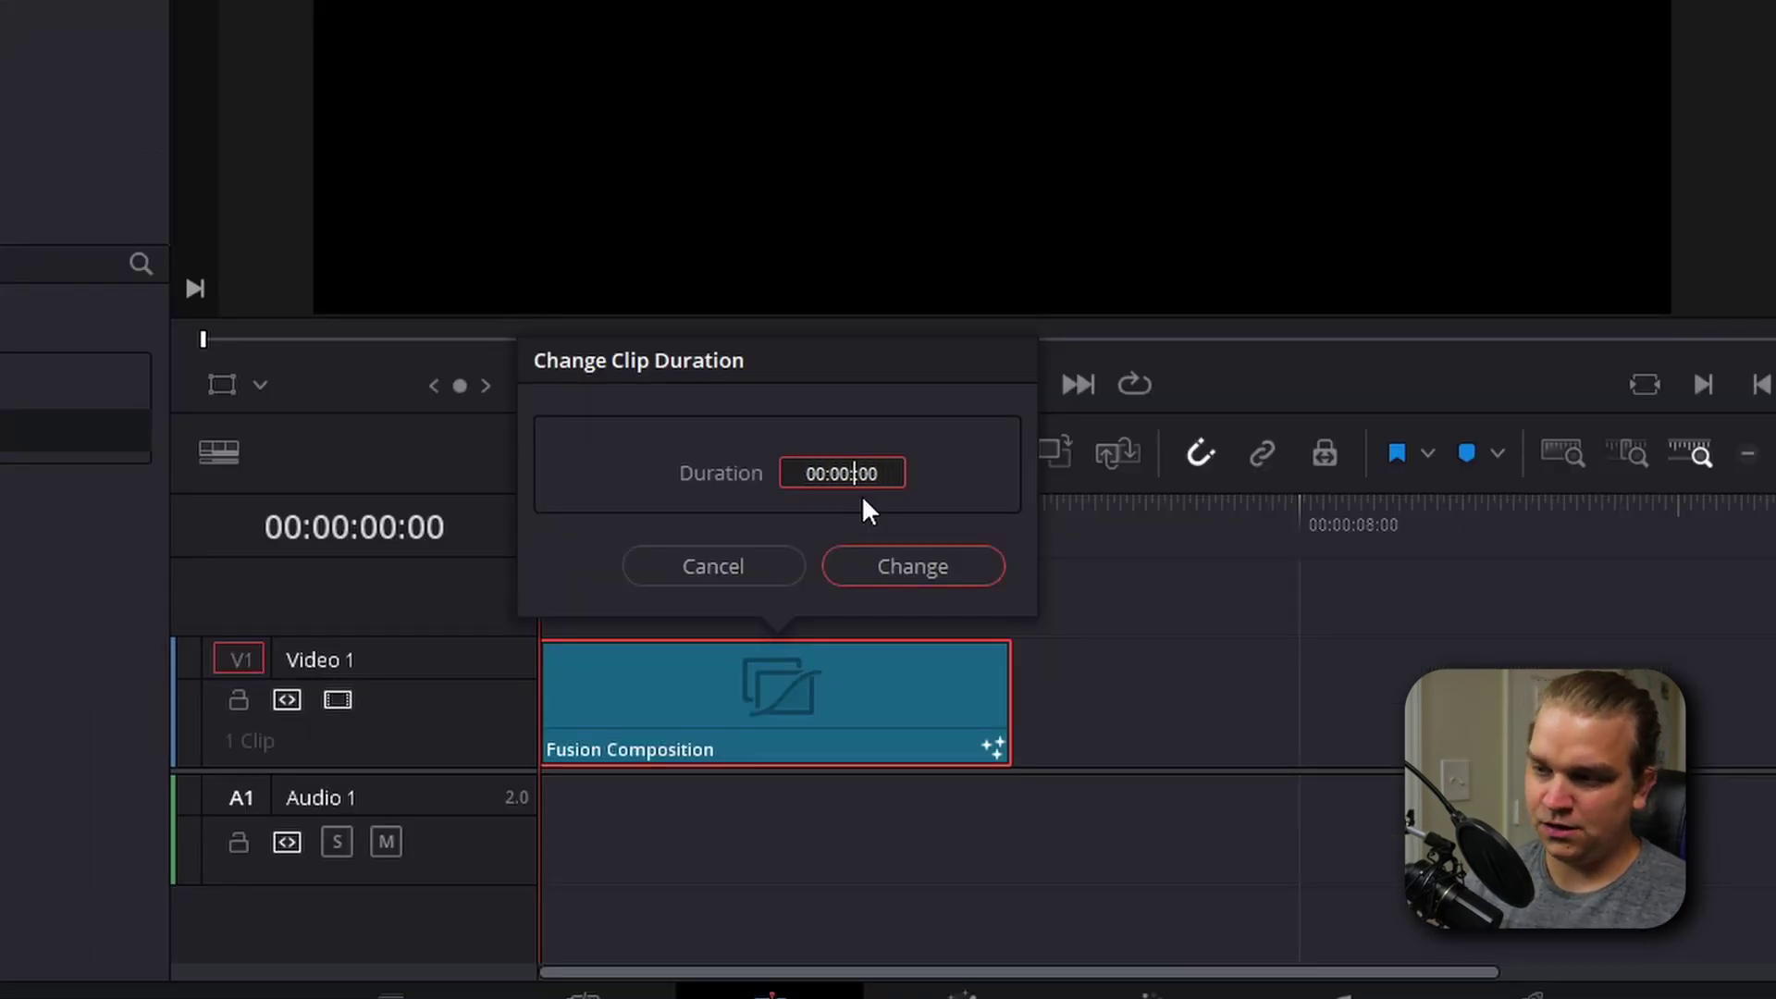
text(11:)
click(908, 555)
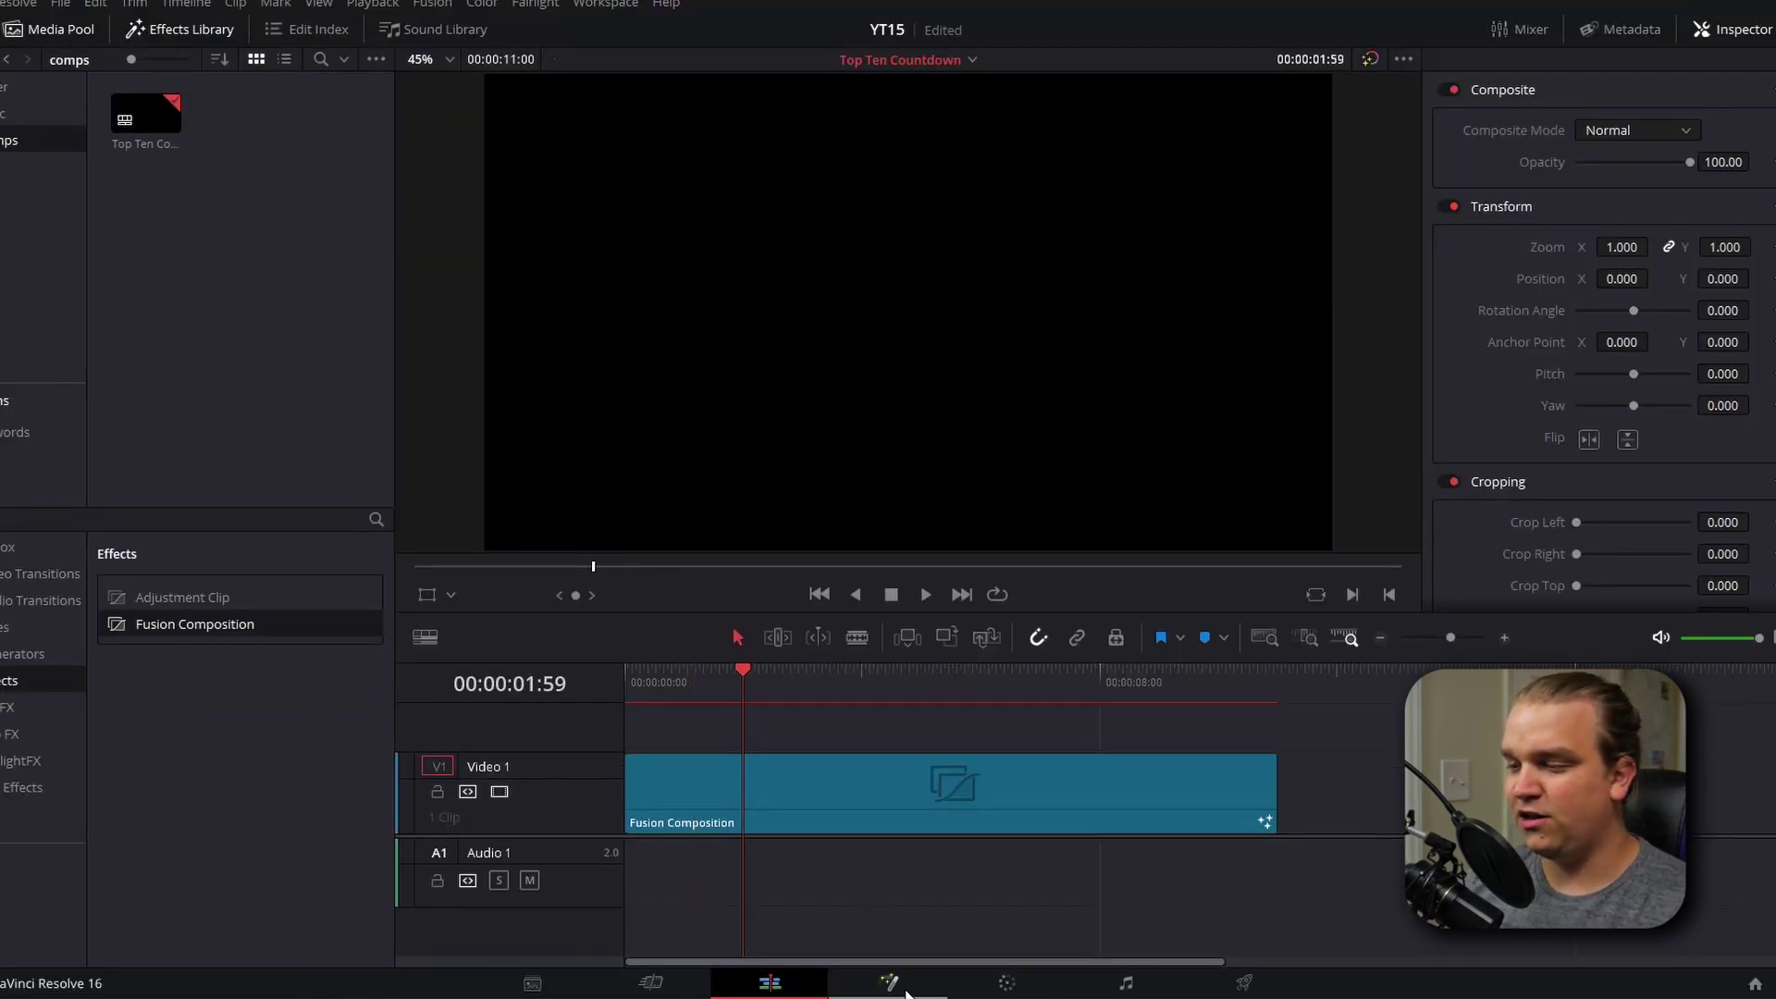
Add a Text 3D node reading "10" to the Fusion composition and preview it in a viewer.
click(906, 992)
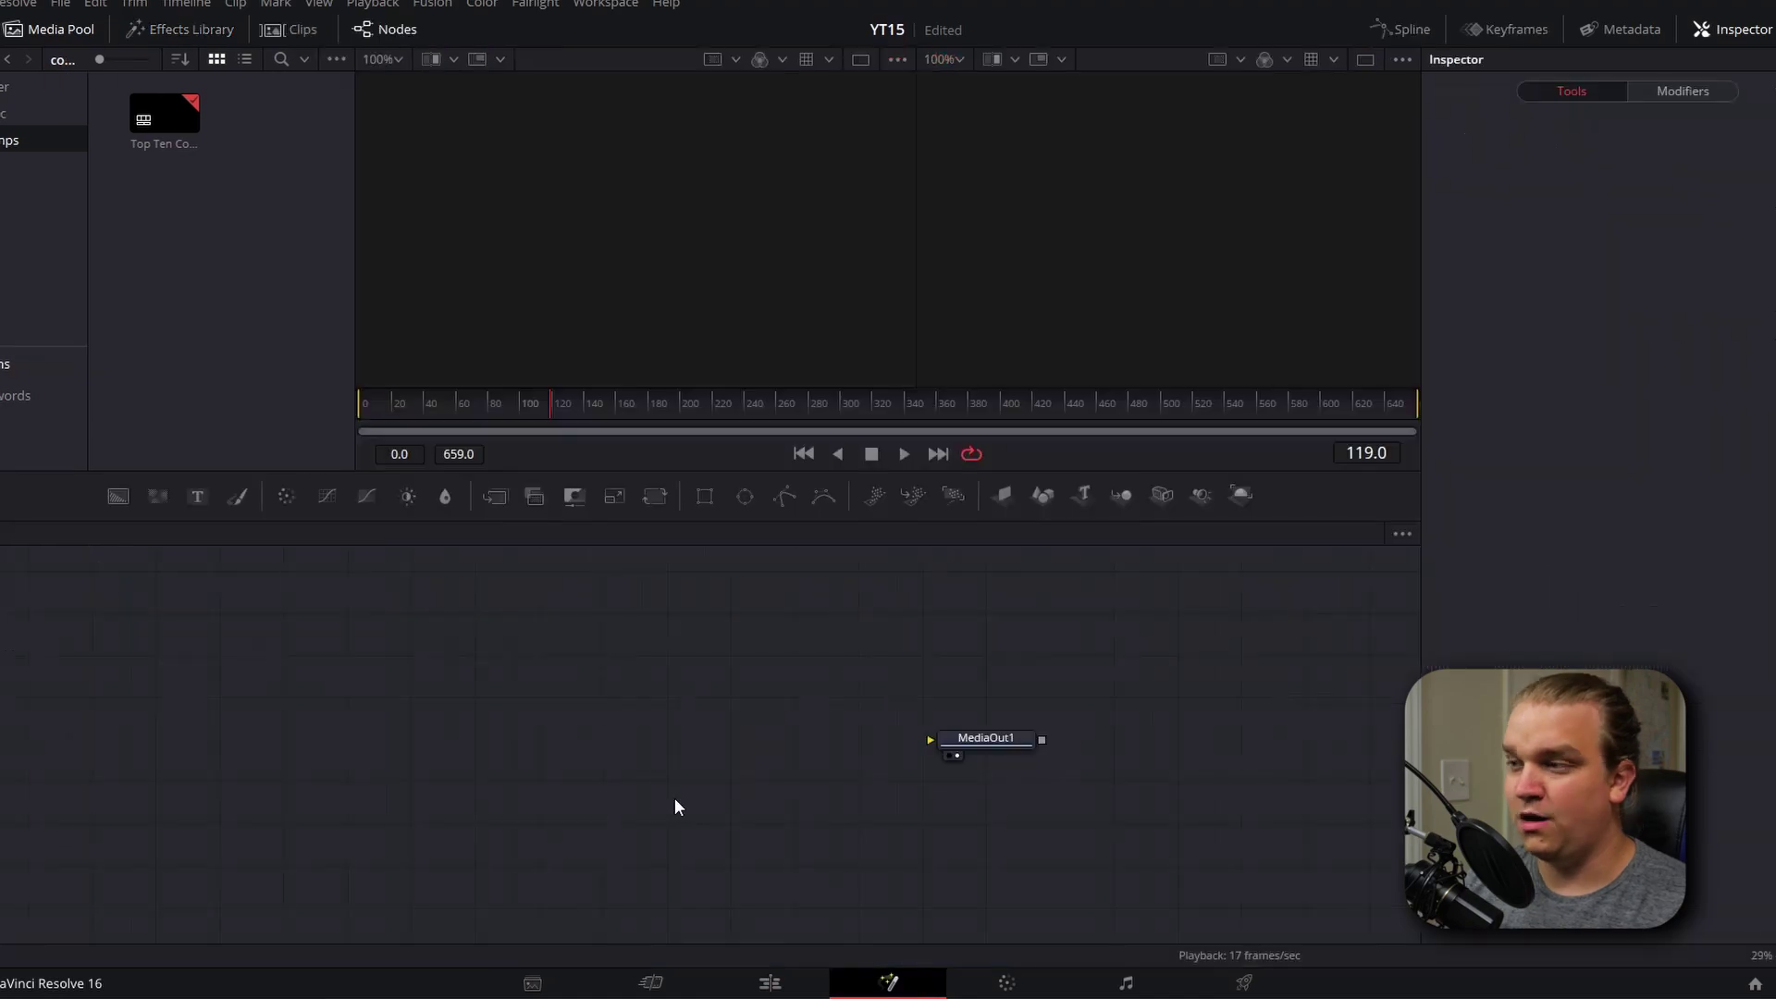
click(1077, 498)
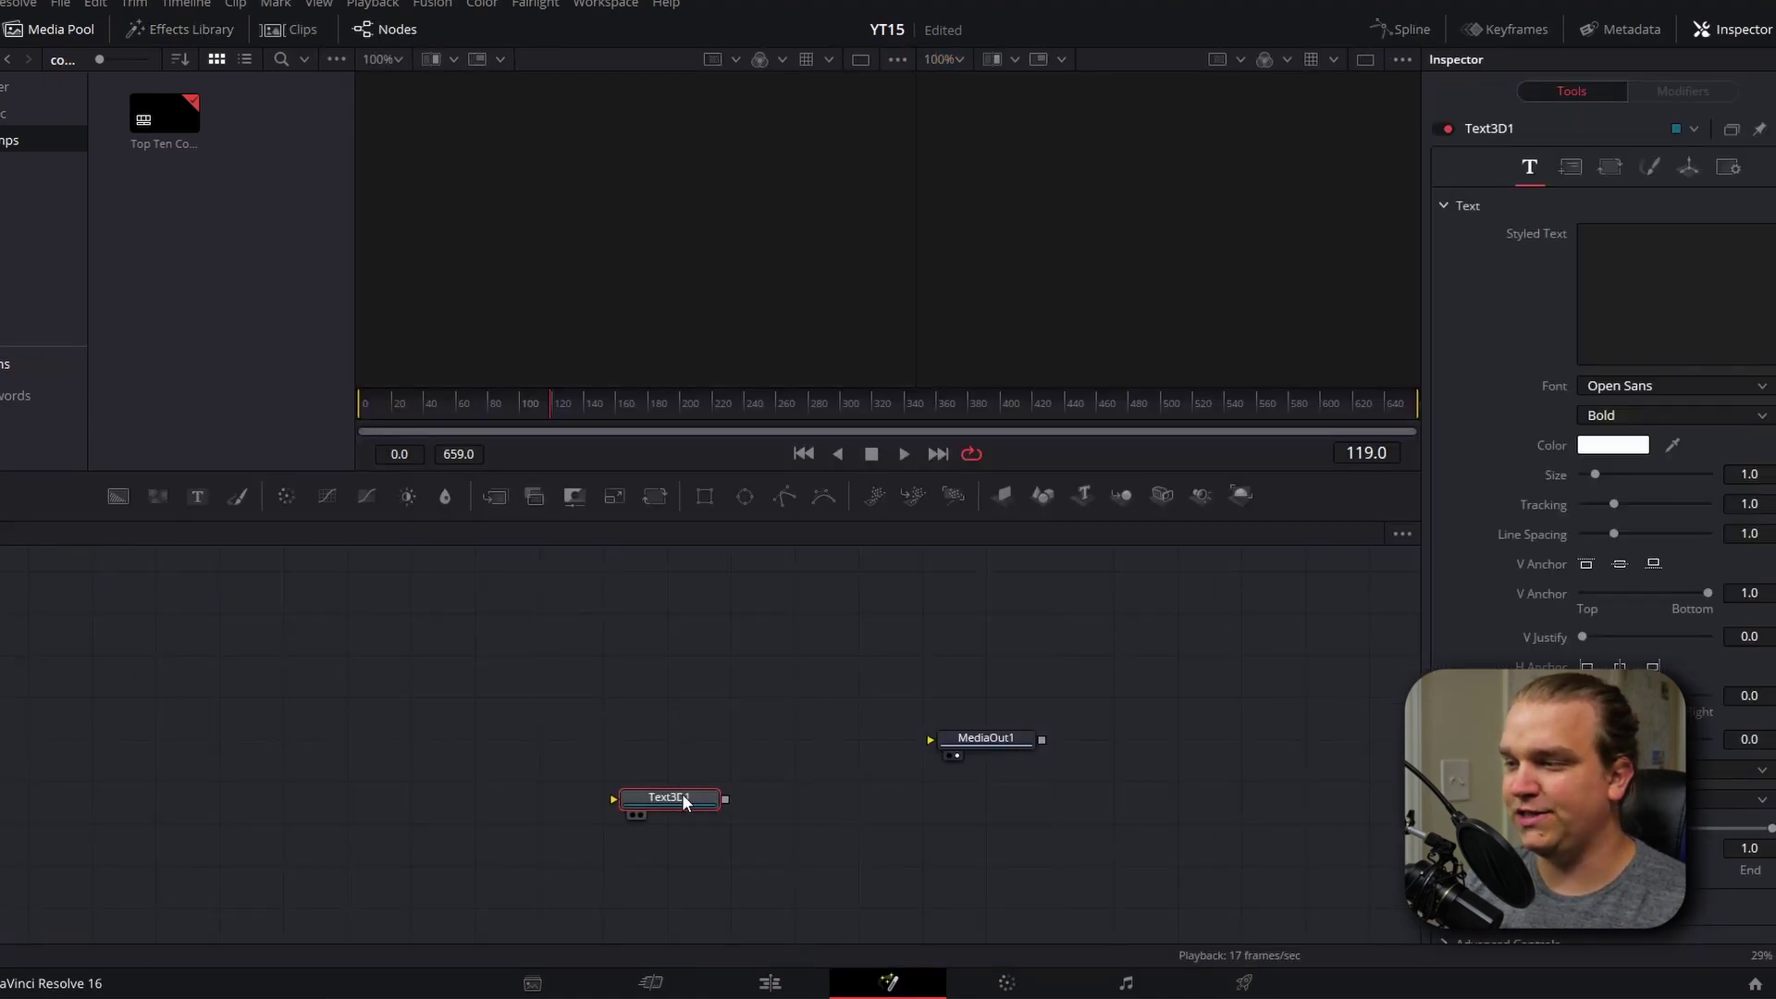
drag(683, 802, 529, 744)
click(1698, 290)
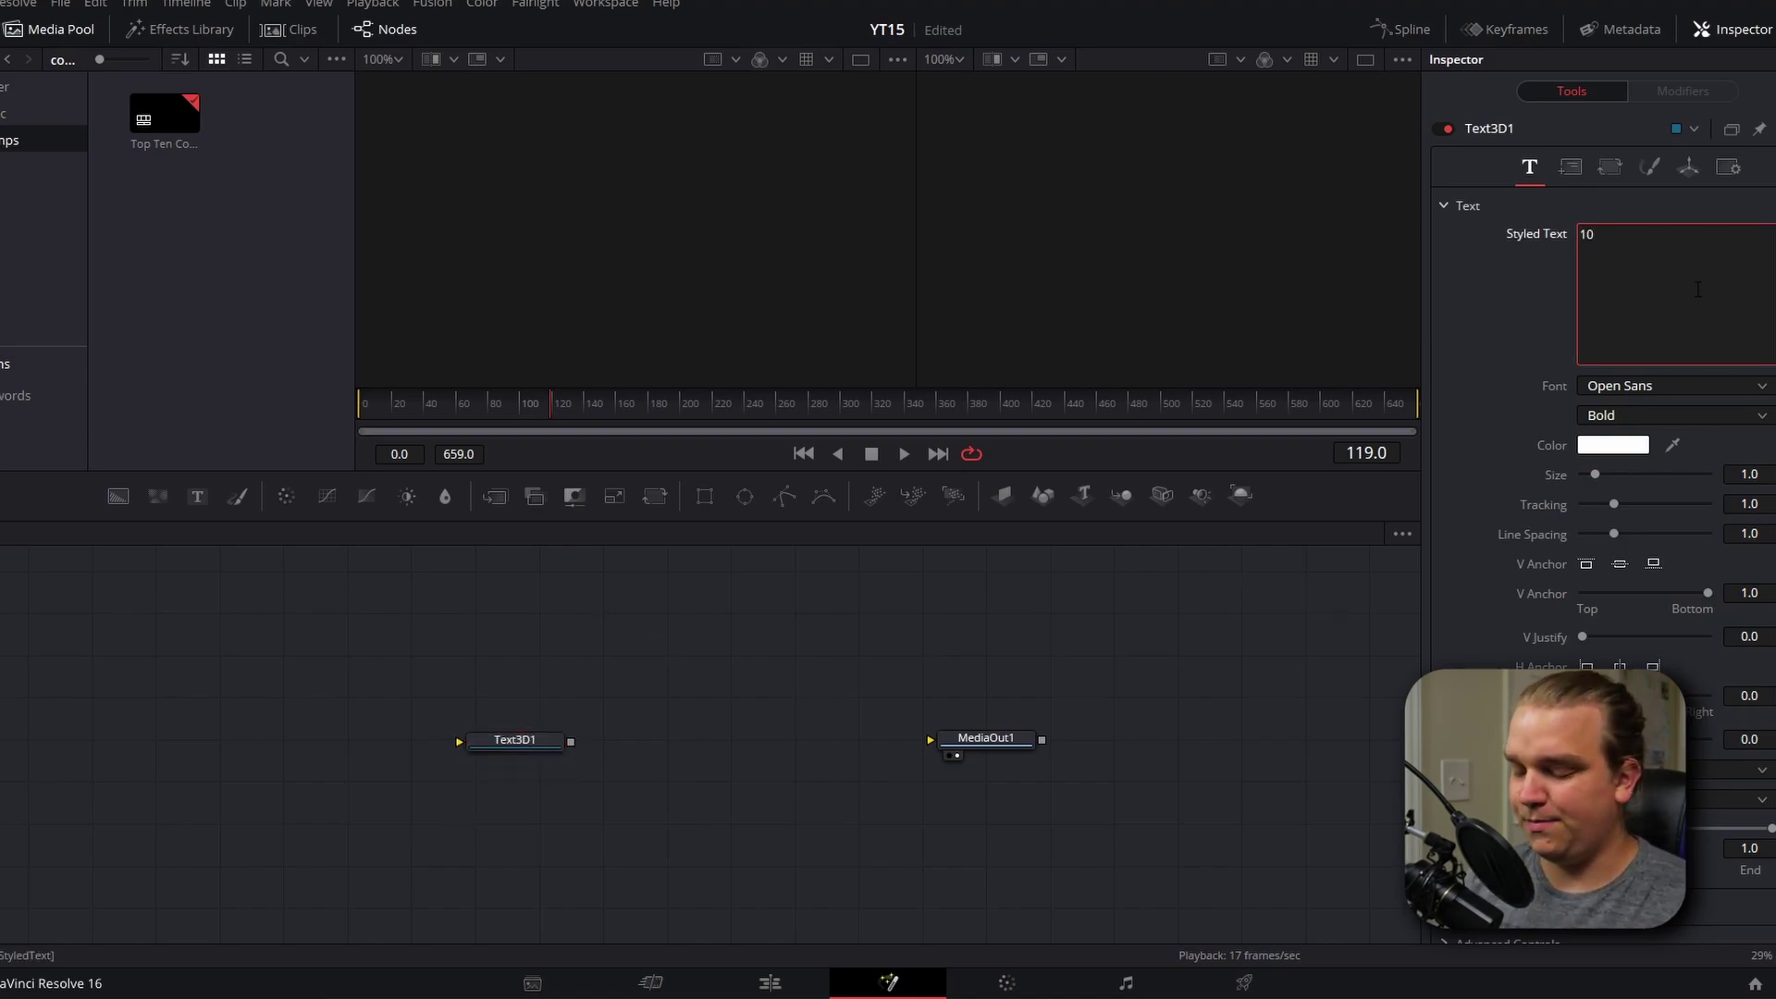
key(1)
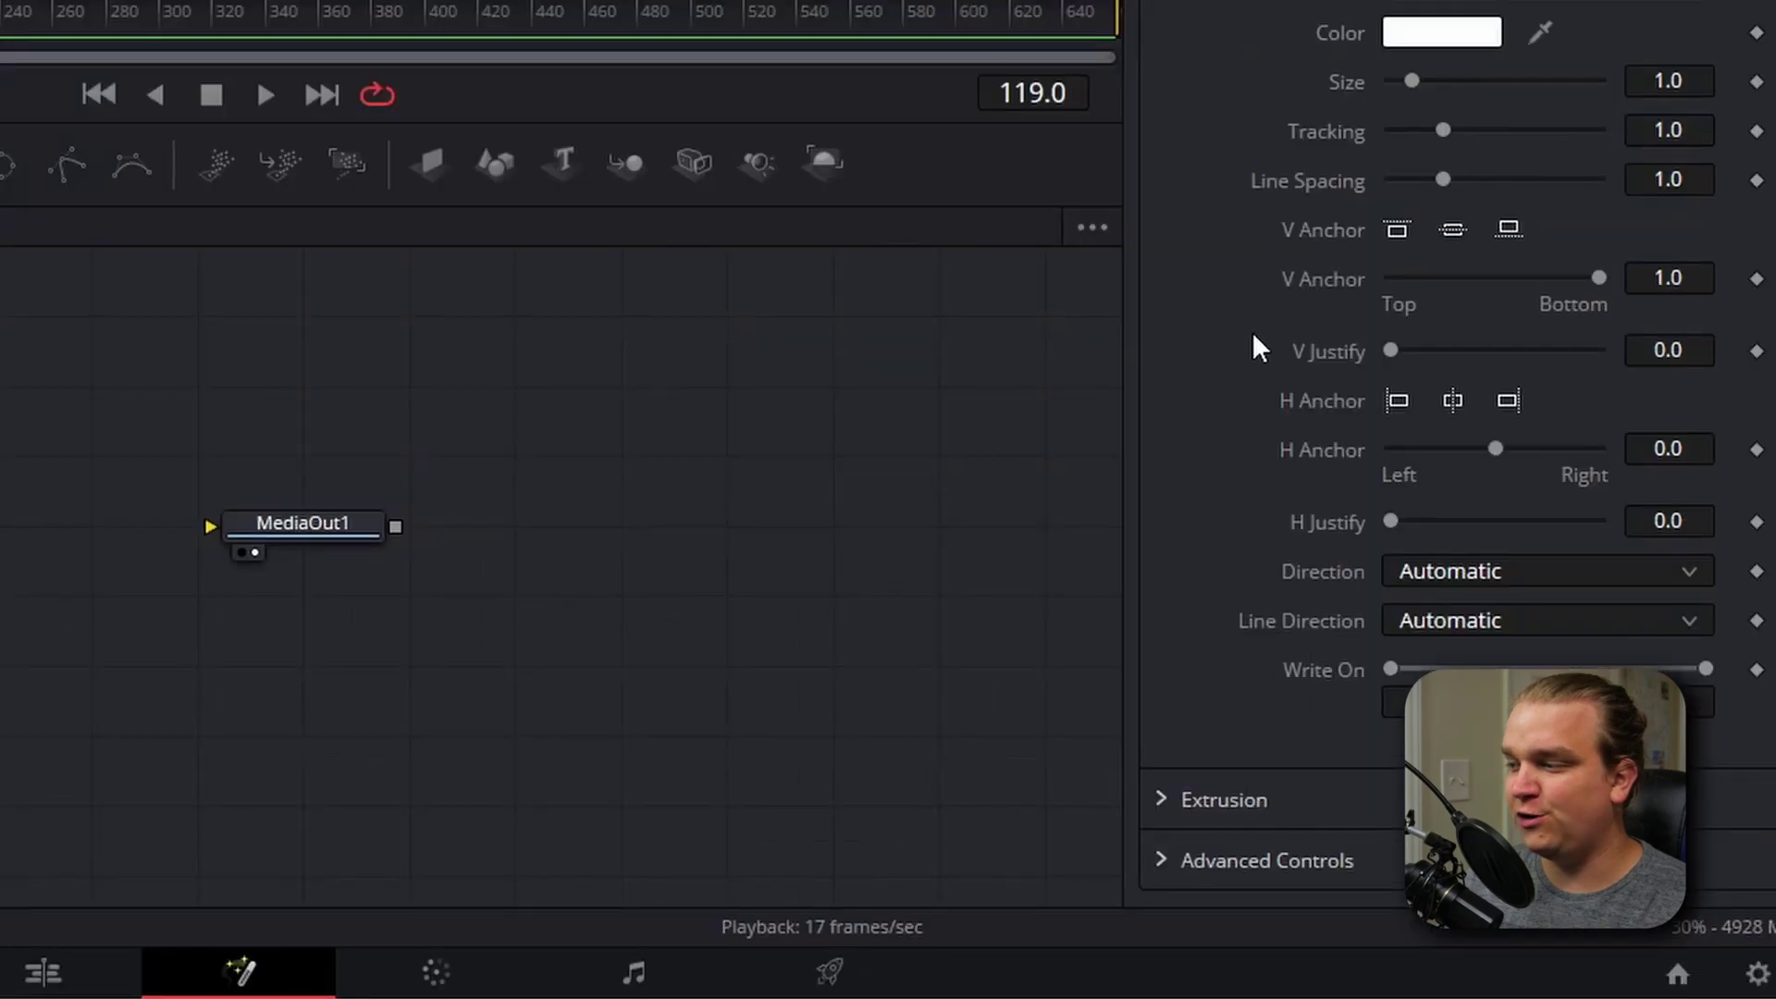
Set the 3D text's extrusion depth to .06.
click(1168, 801)
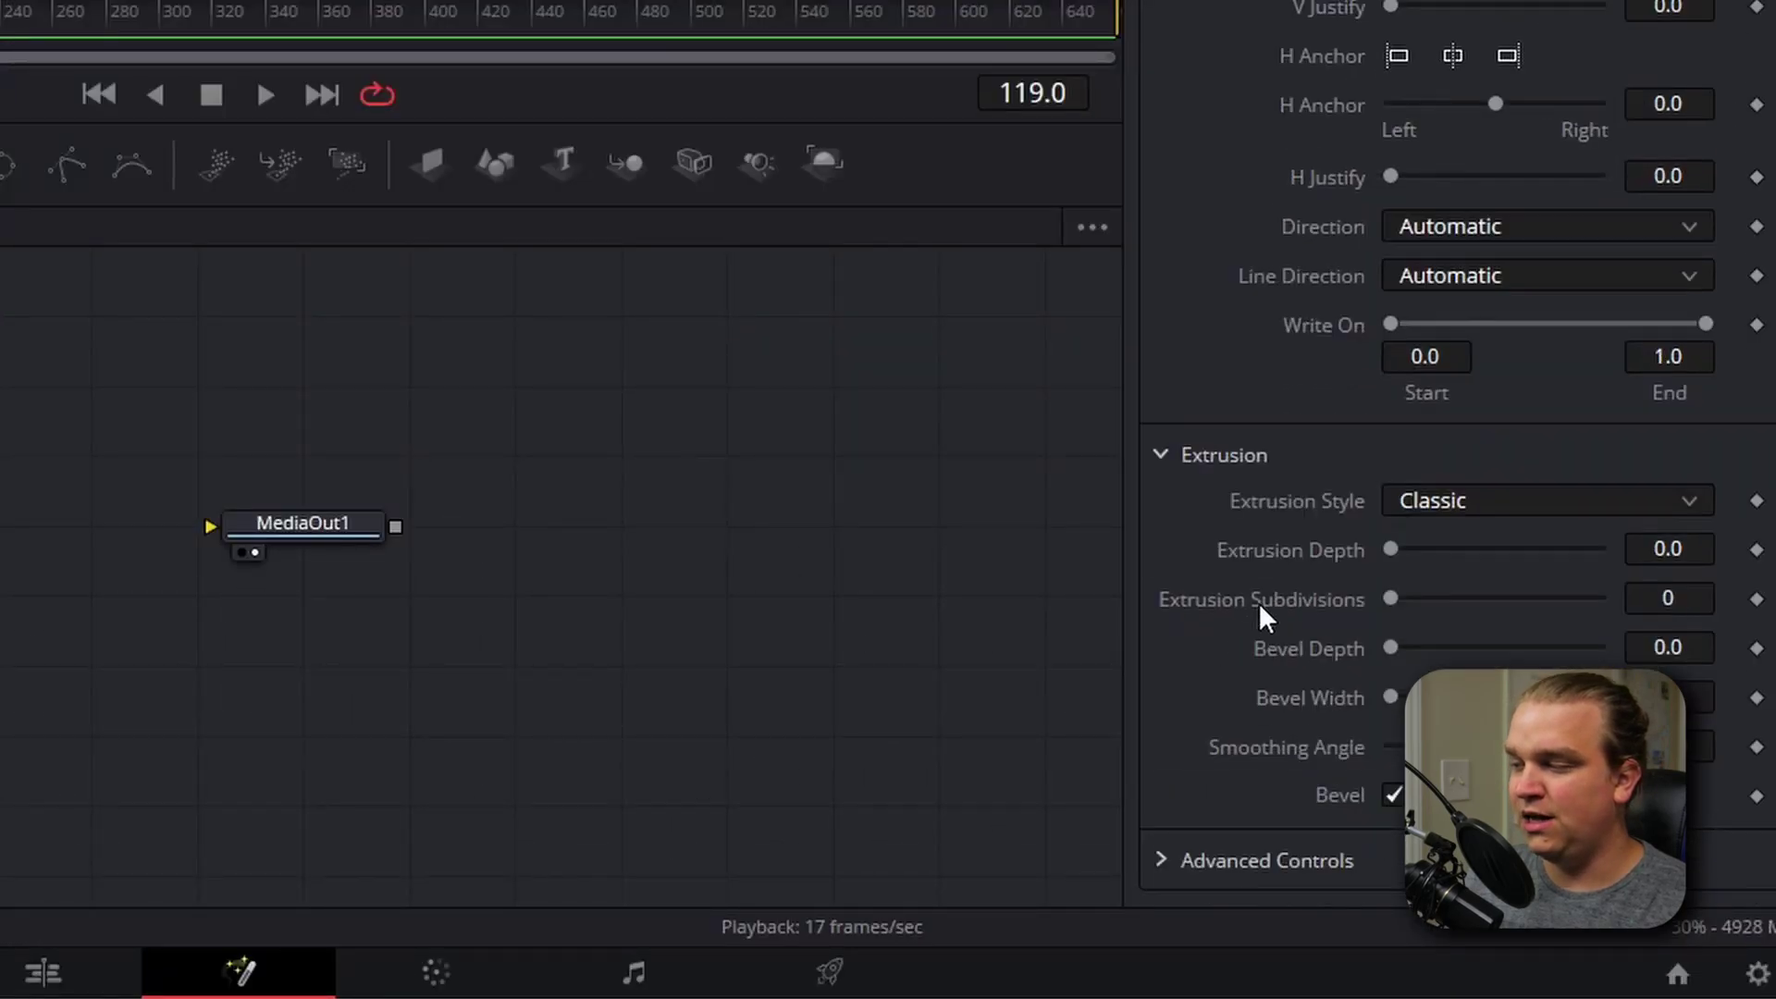
click(1690, 548)
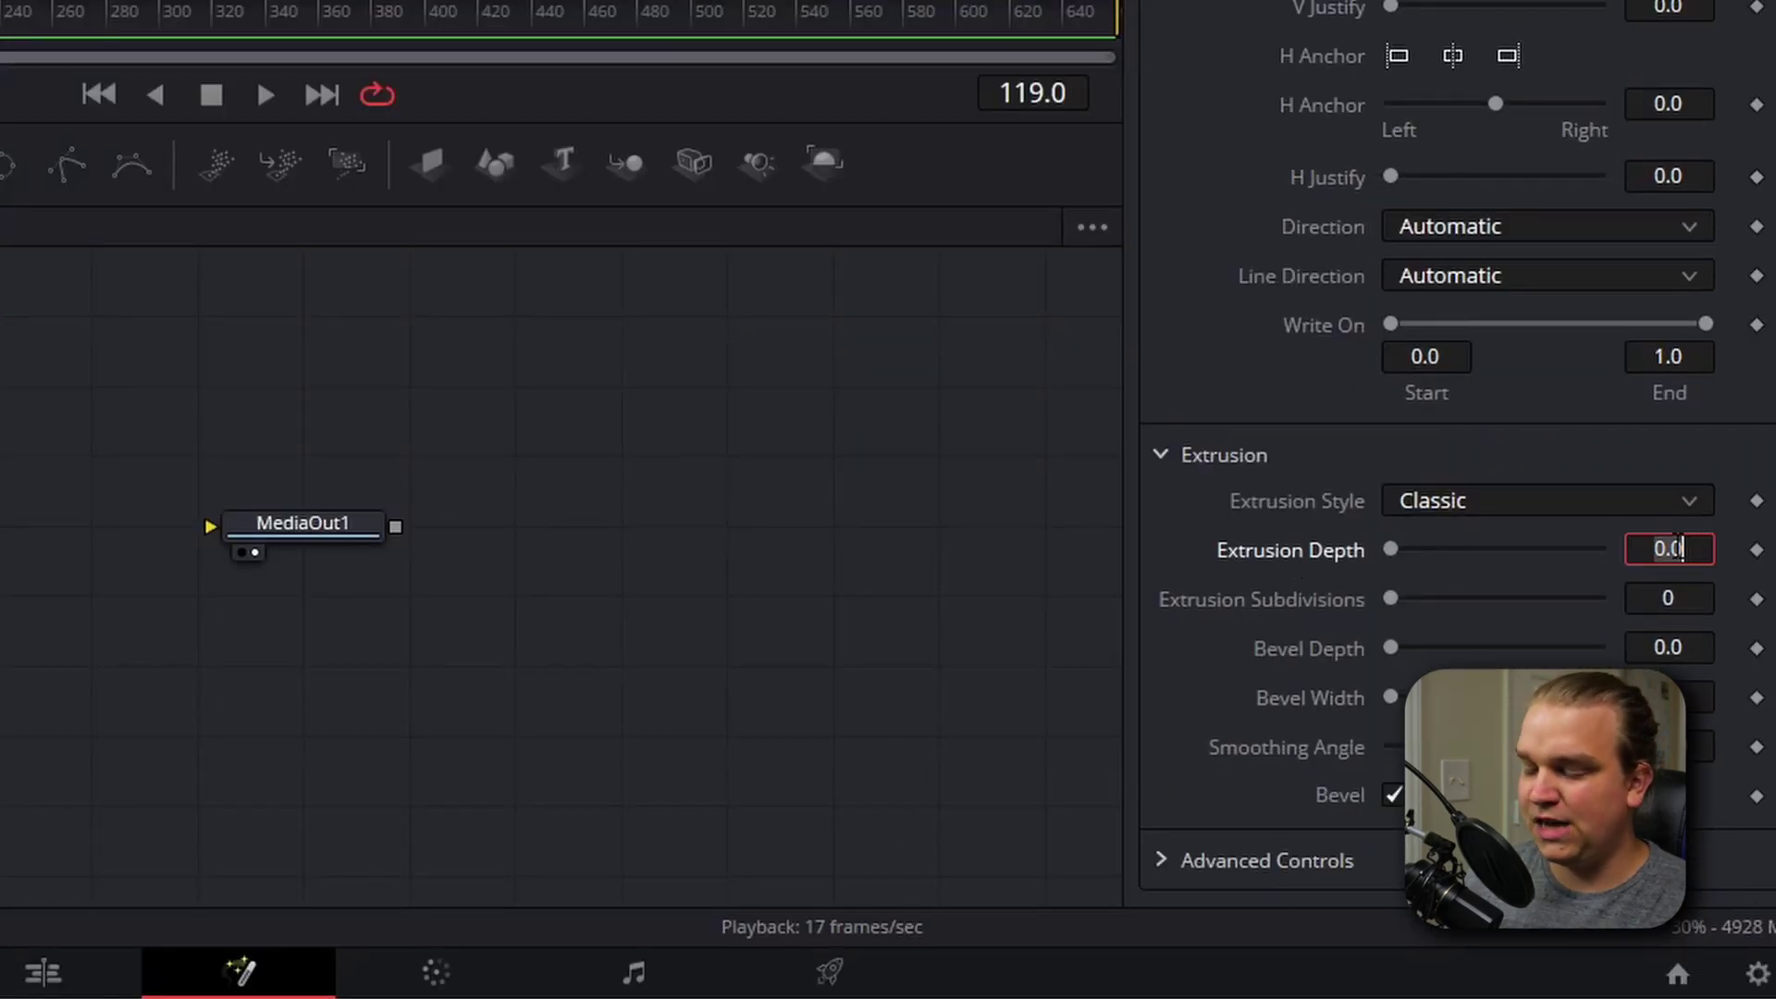
text(.06)
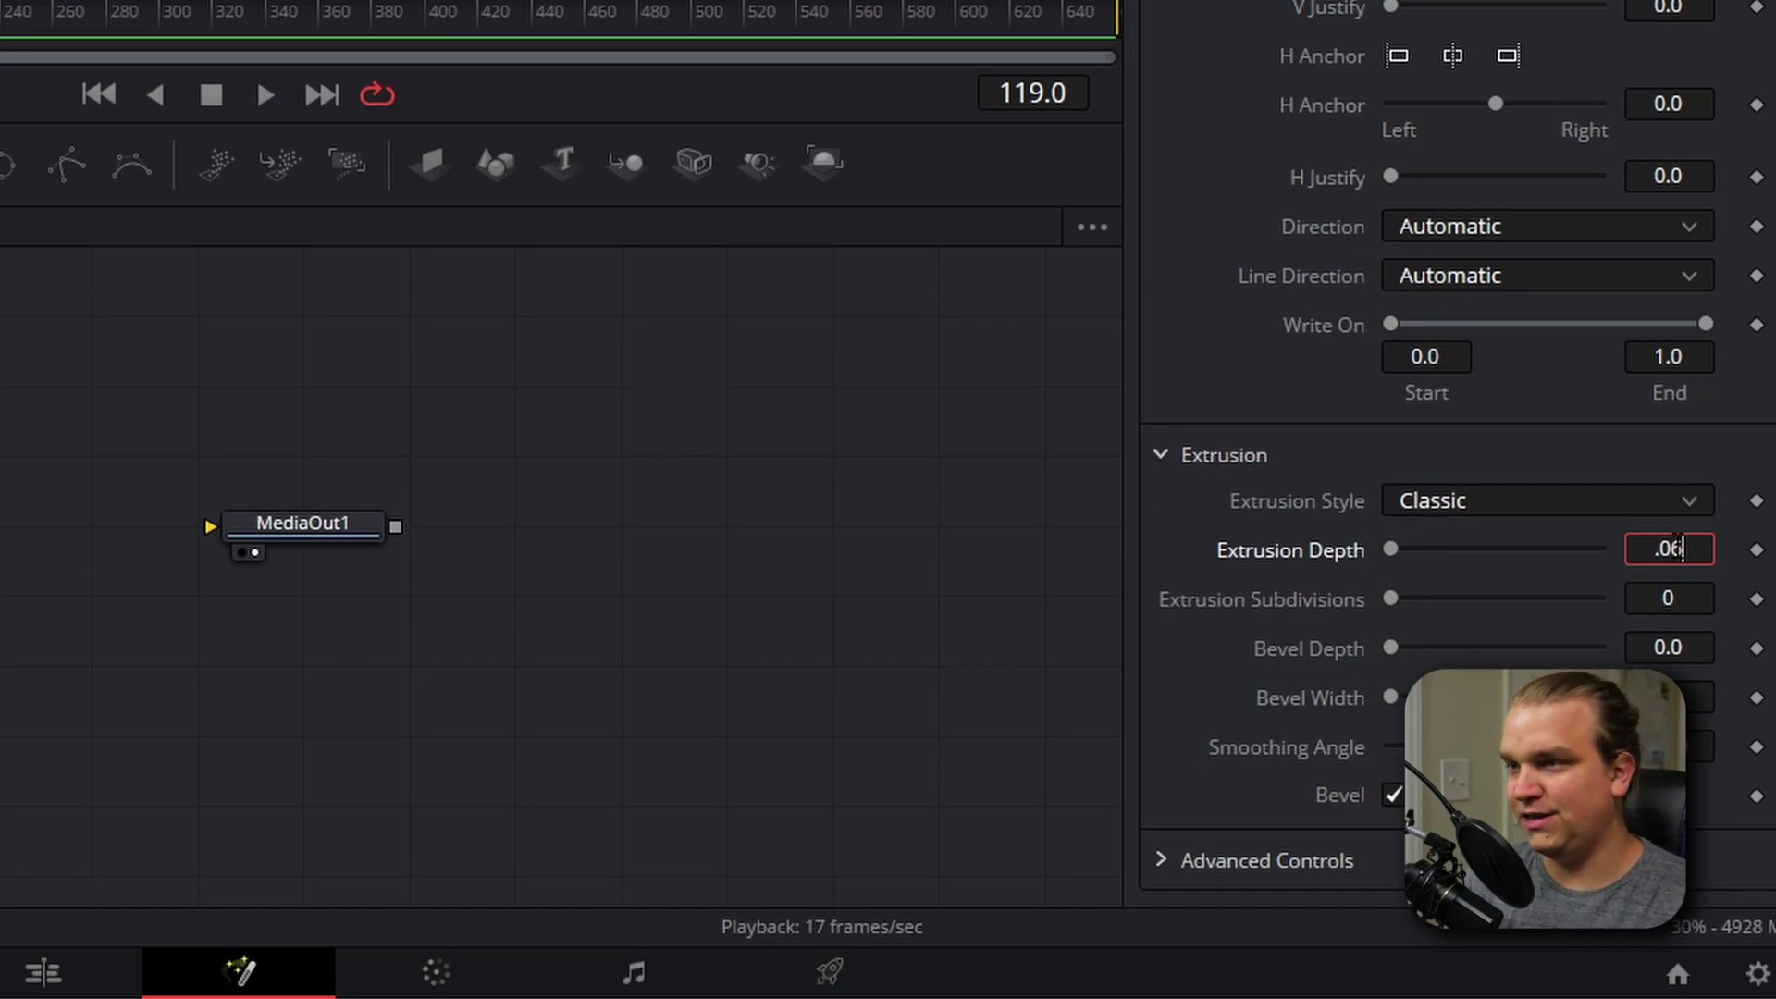
key(Tab)
drag(586, 266, 840, 140)
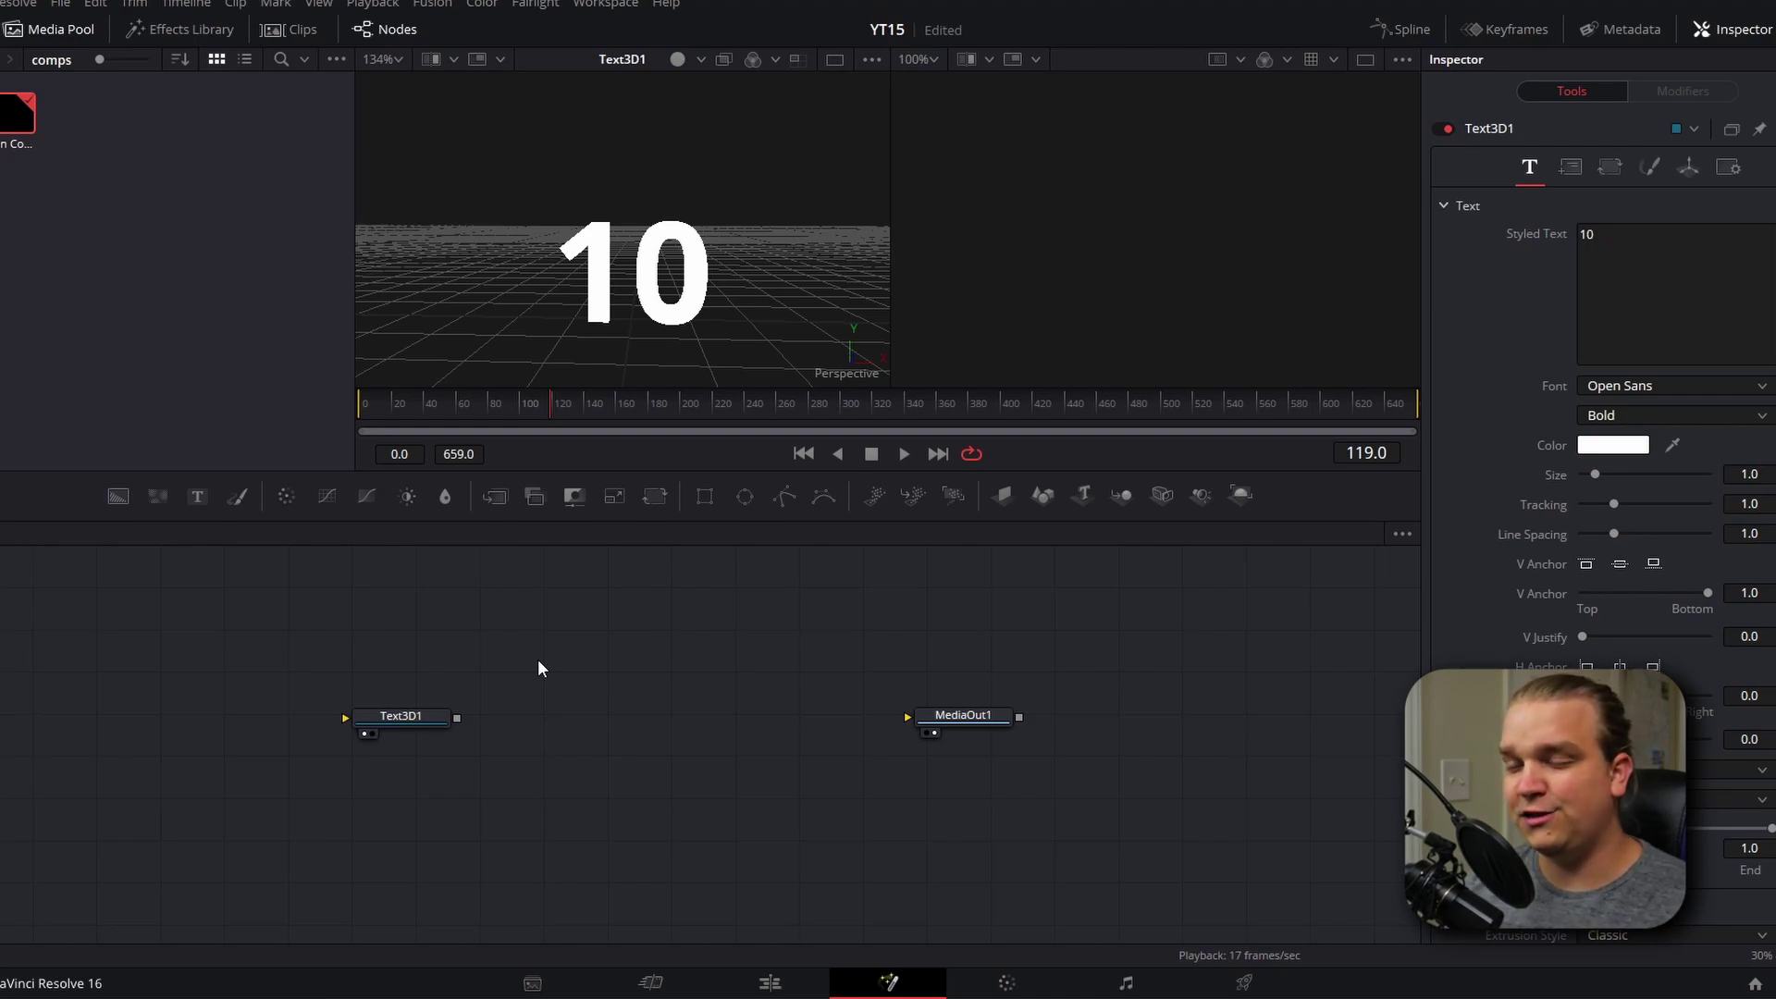
Insert a Replace Material 3D node after Text3D1.
click(400, 723)
key(shift+space)
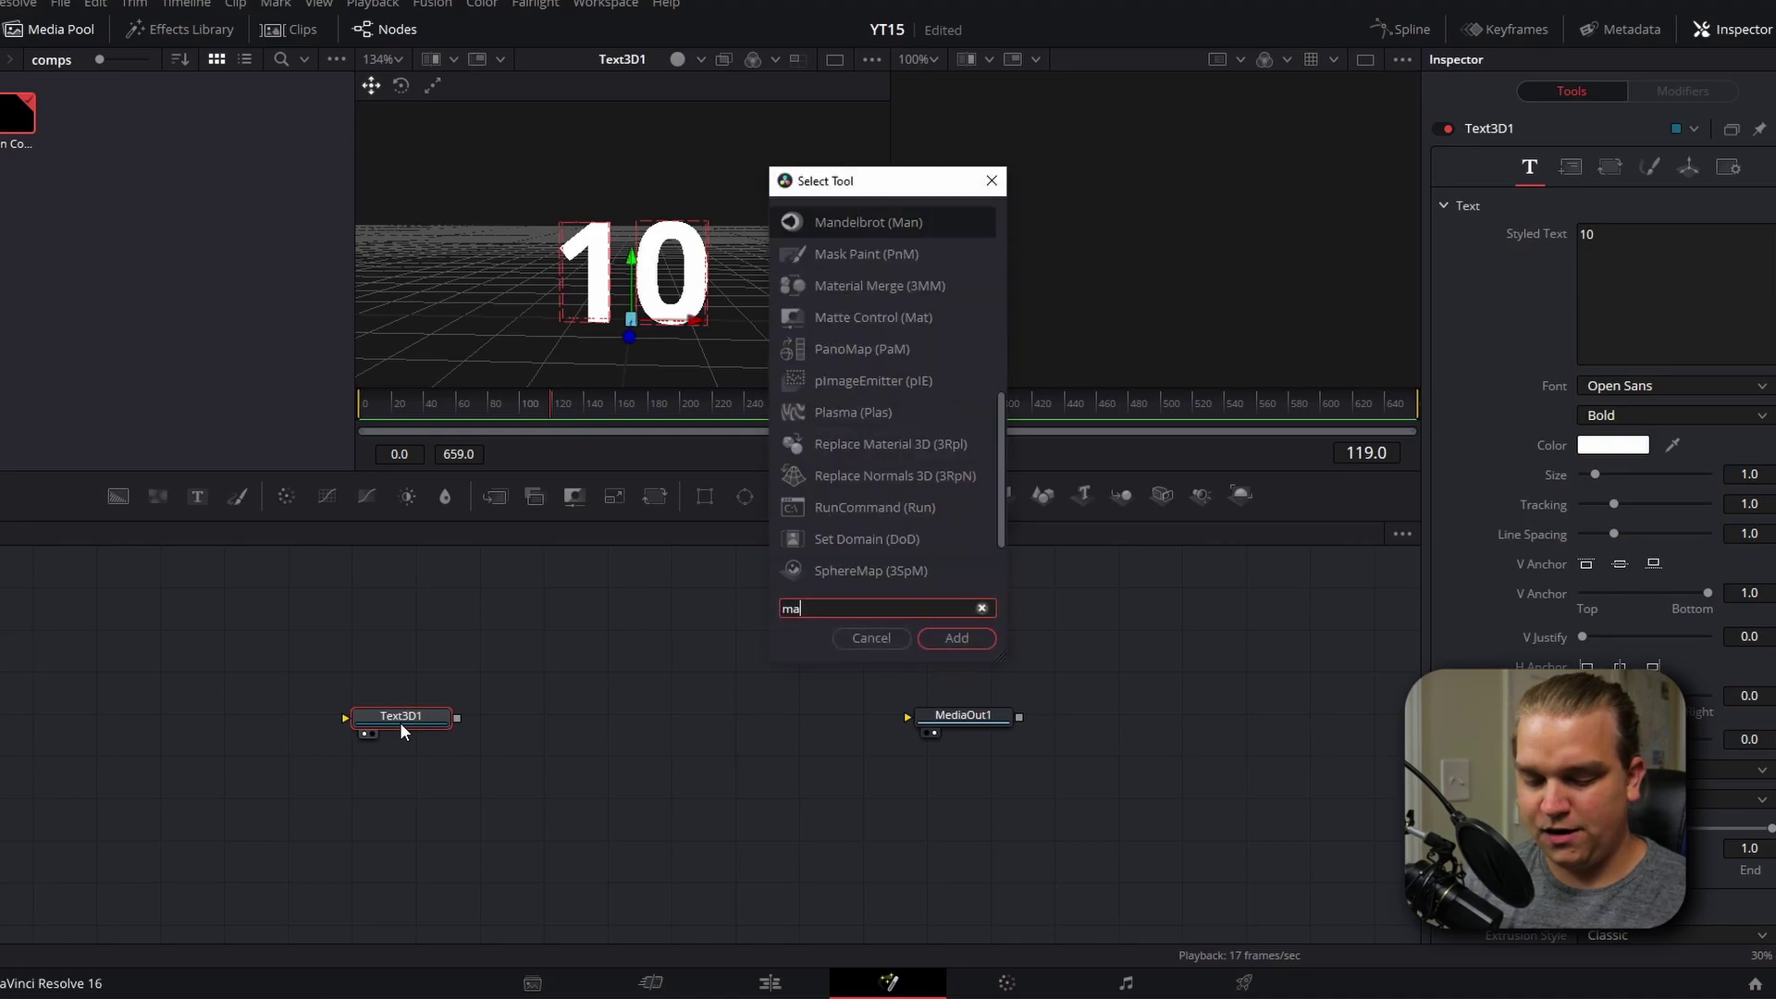
text(mater)
key(Down)
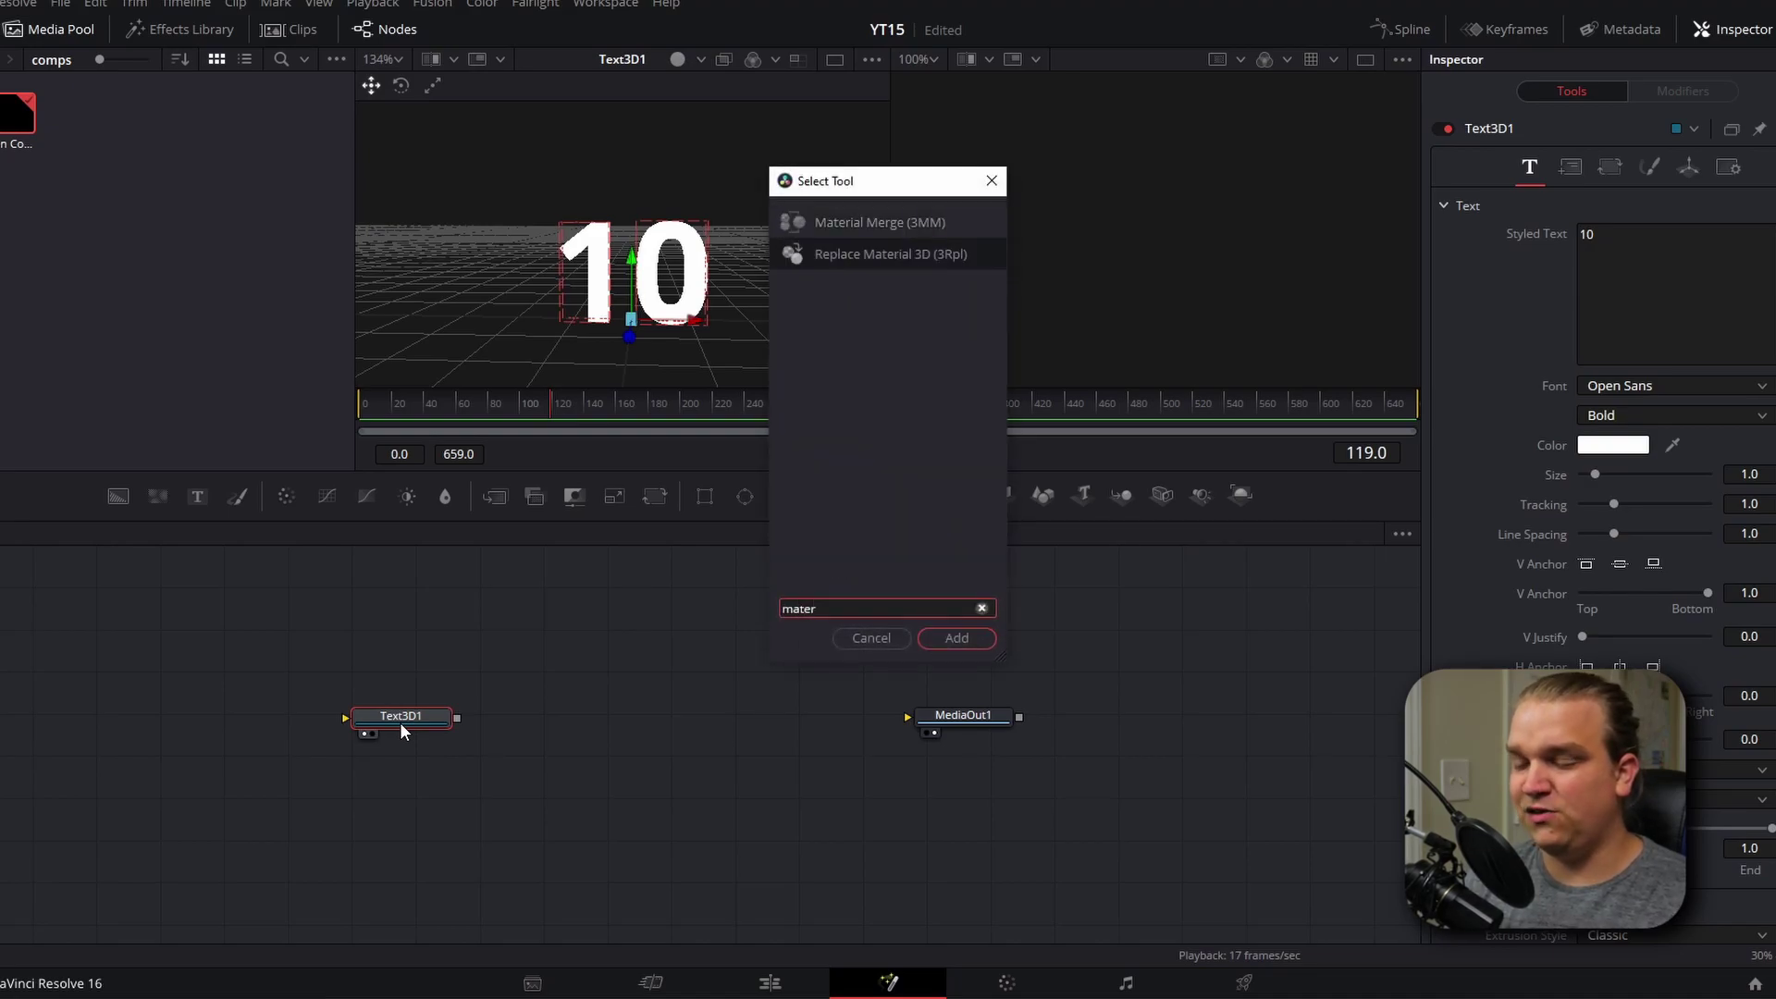
key(Return)
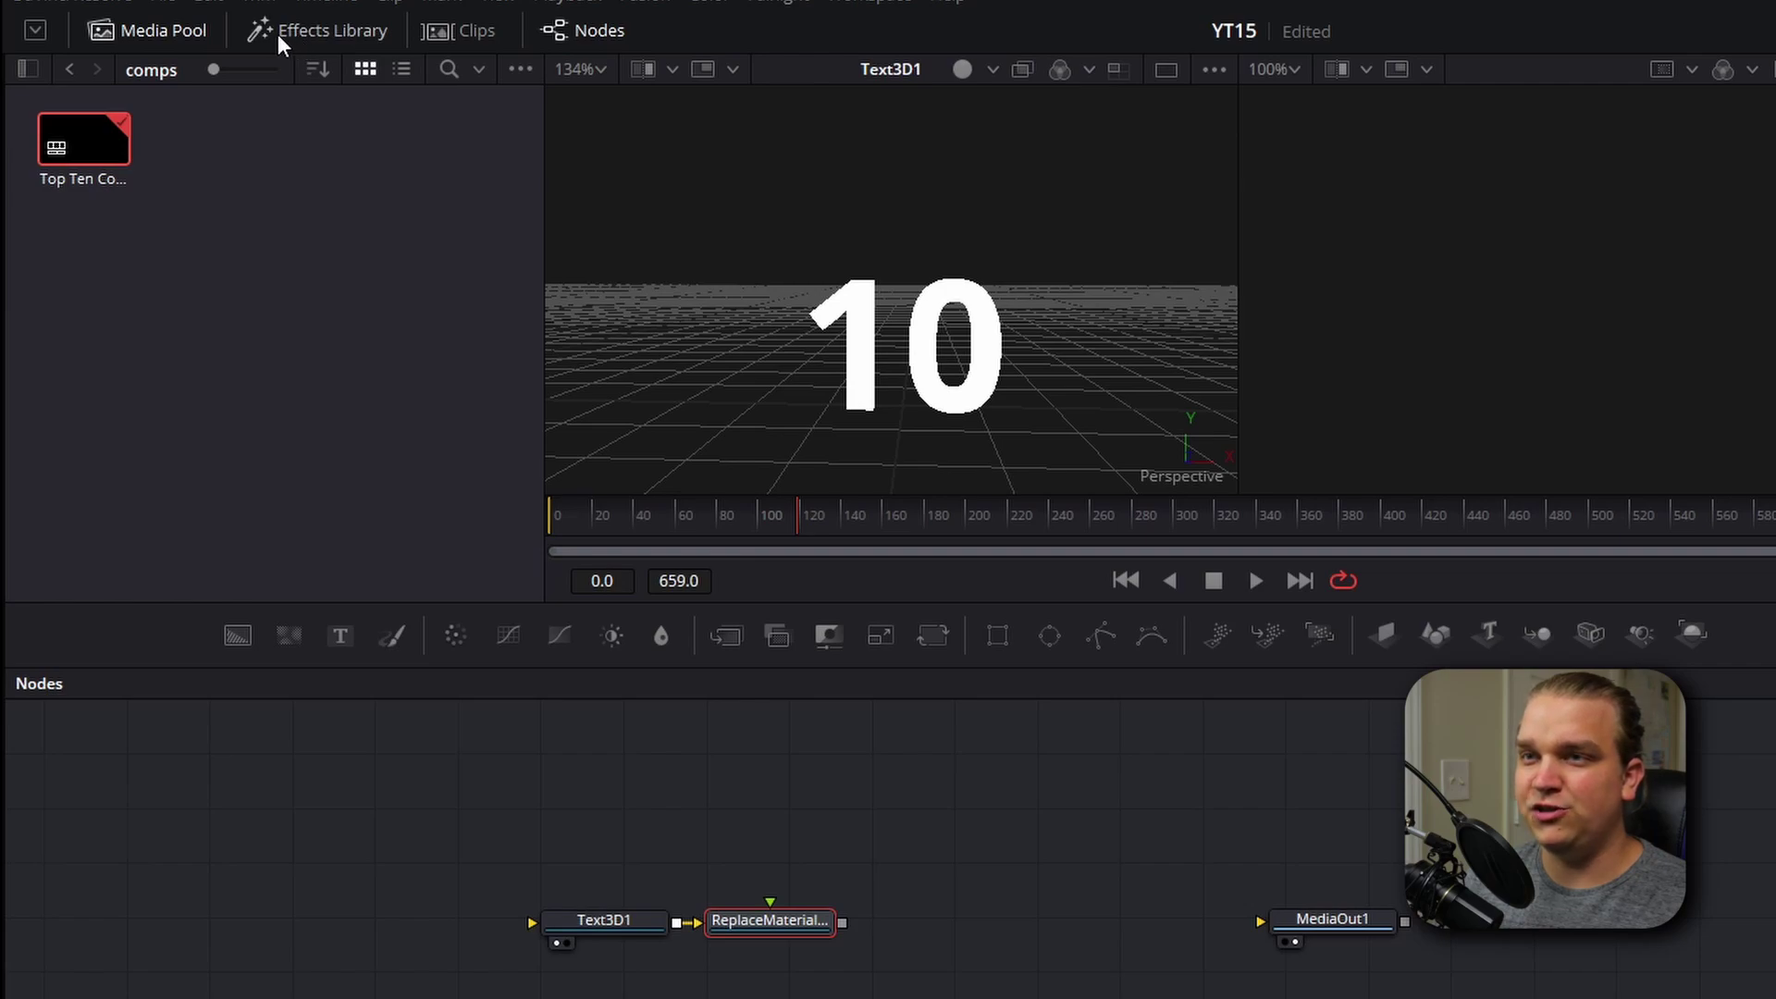
Connect the Cool metal shader template to the Replace Material 3D node and preview that node.
click(278, 35)
click(20, 153)
click(90, 369)
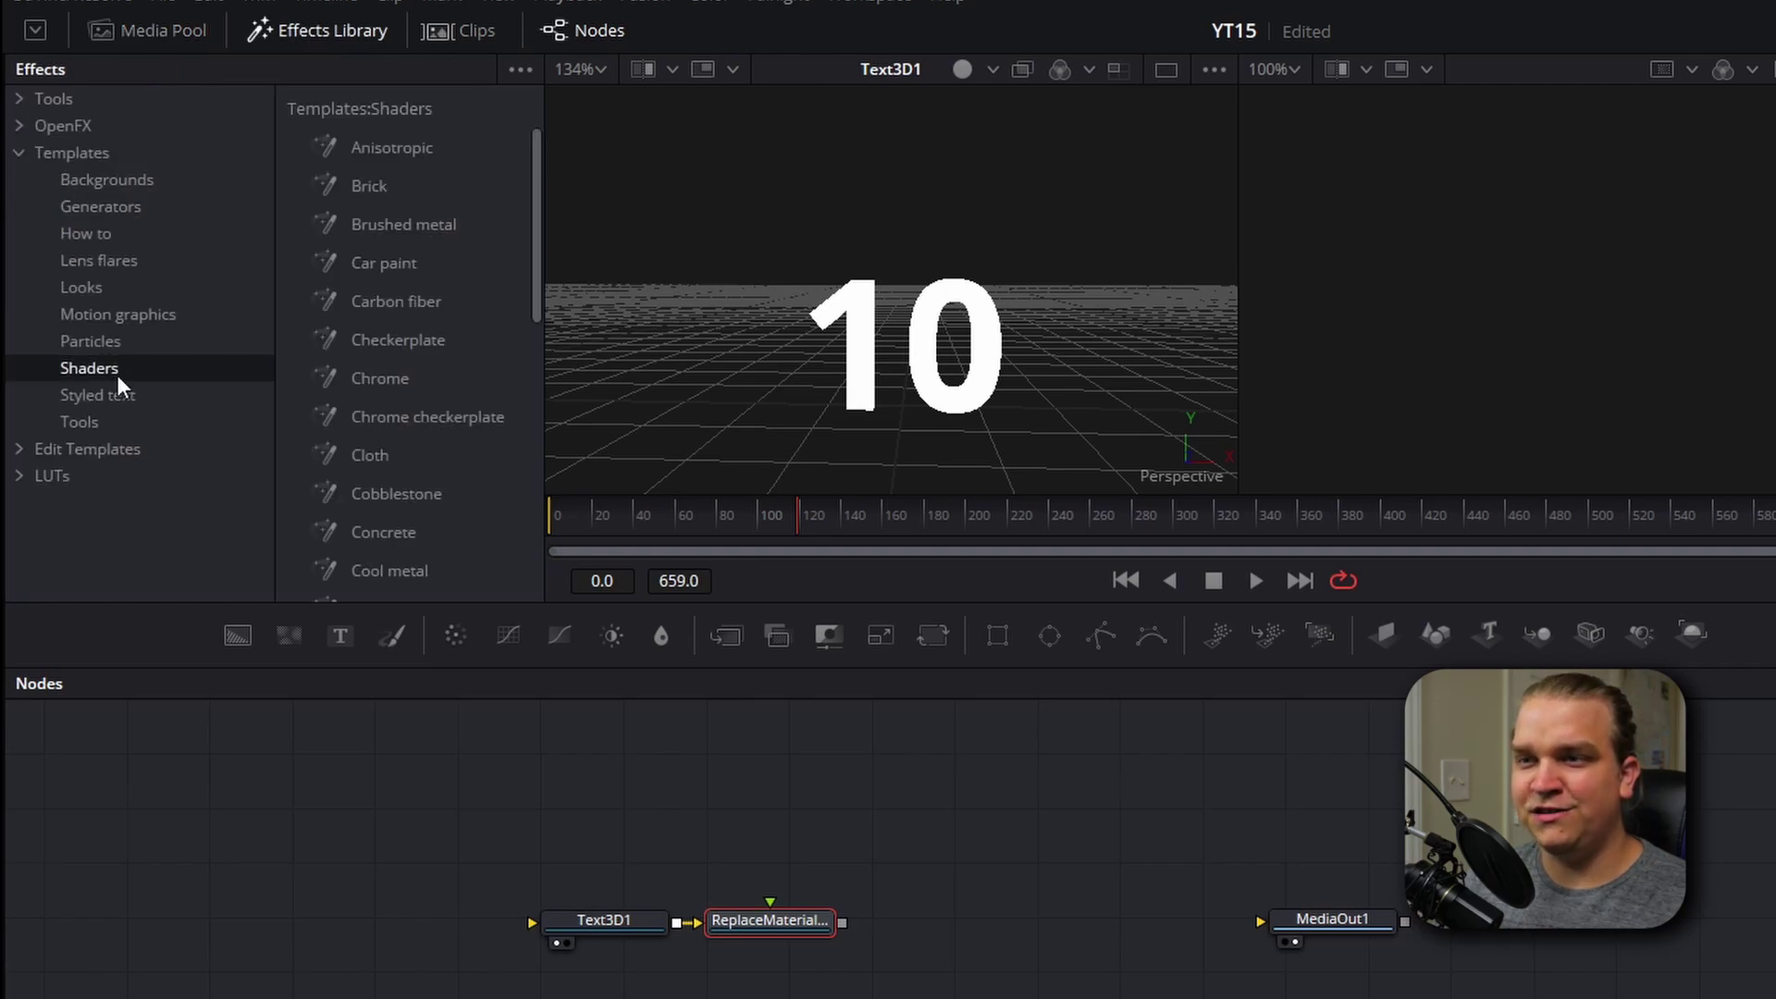
drag(380, 572, 778, 924)
click(771, 920)
key(1)
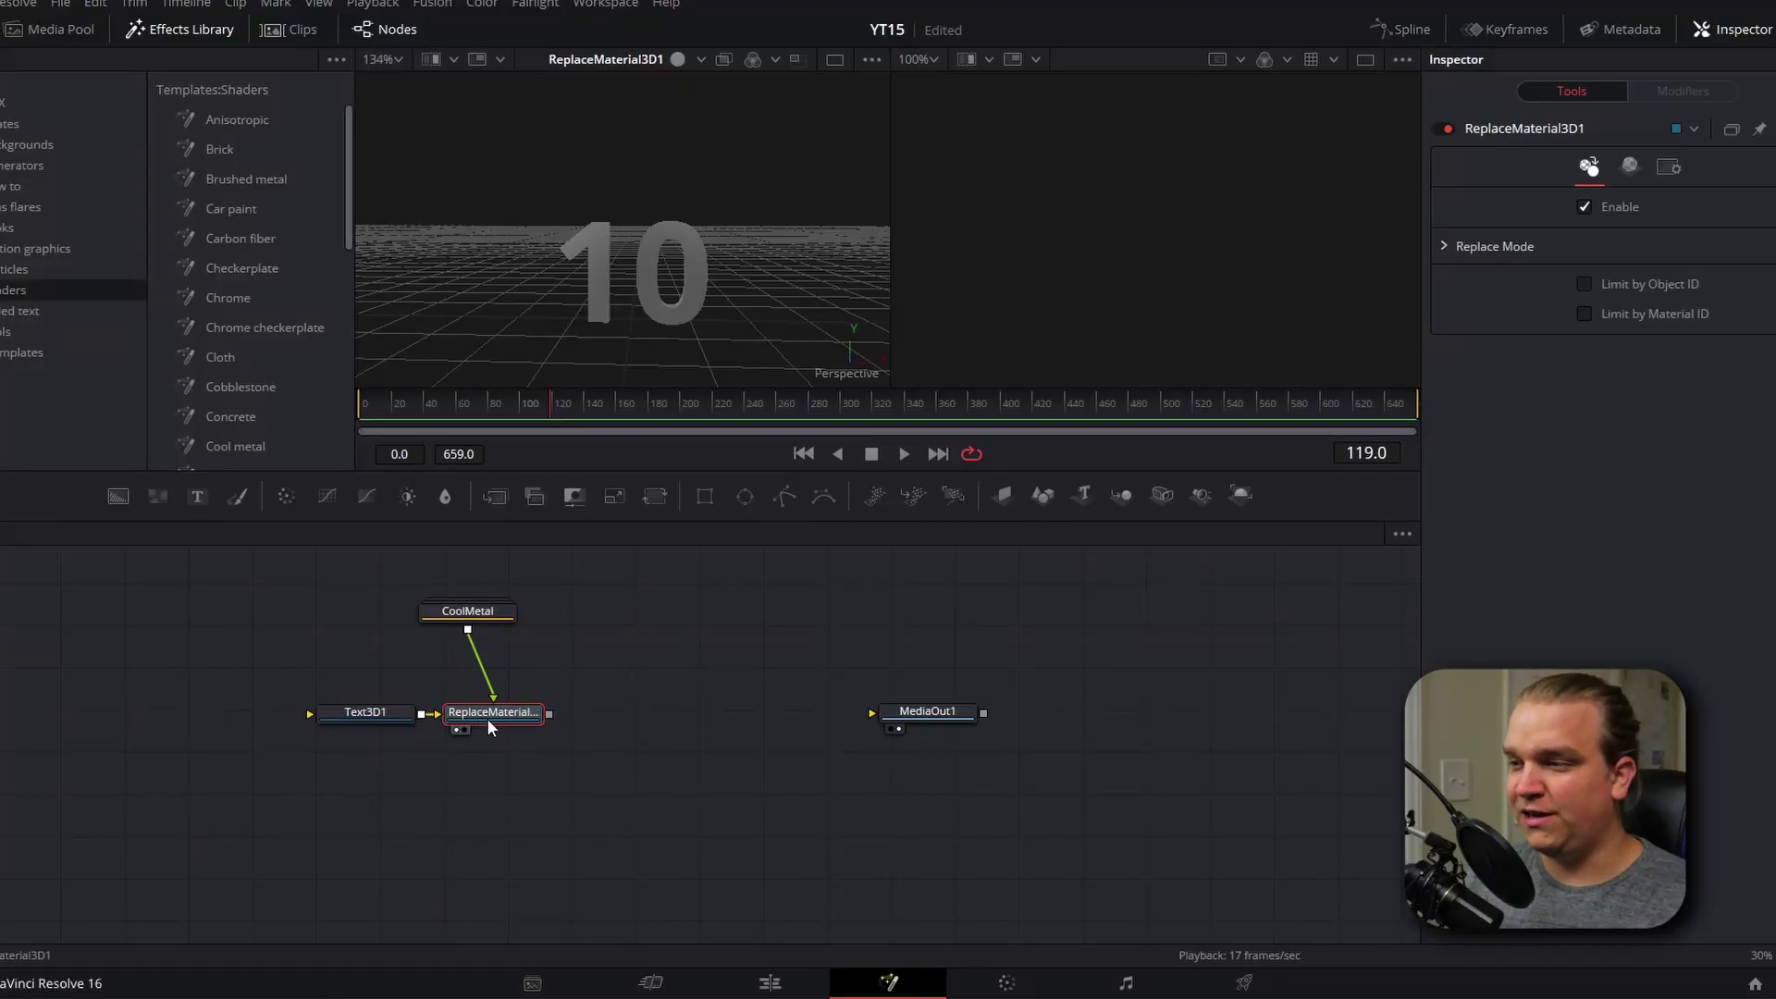
Add a Merge 3D node after the Replace Material node and feed a Camera 3D and a Spot Light into it.
click(1119, 497)
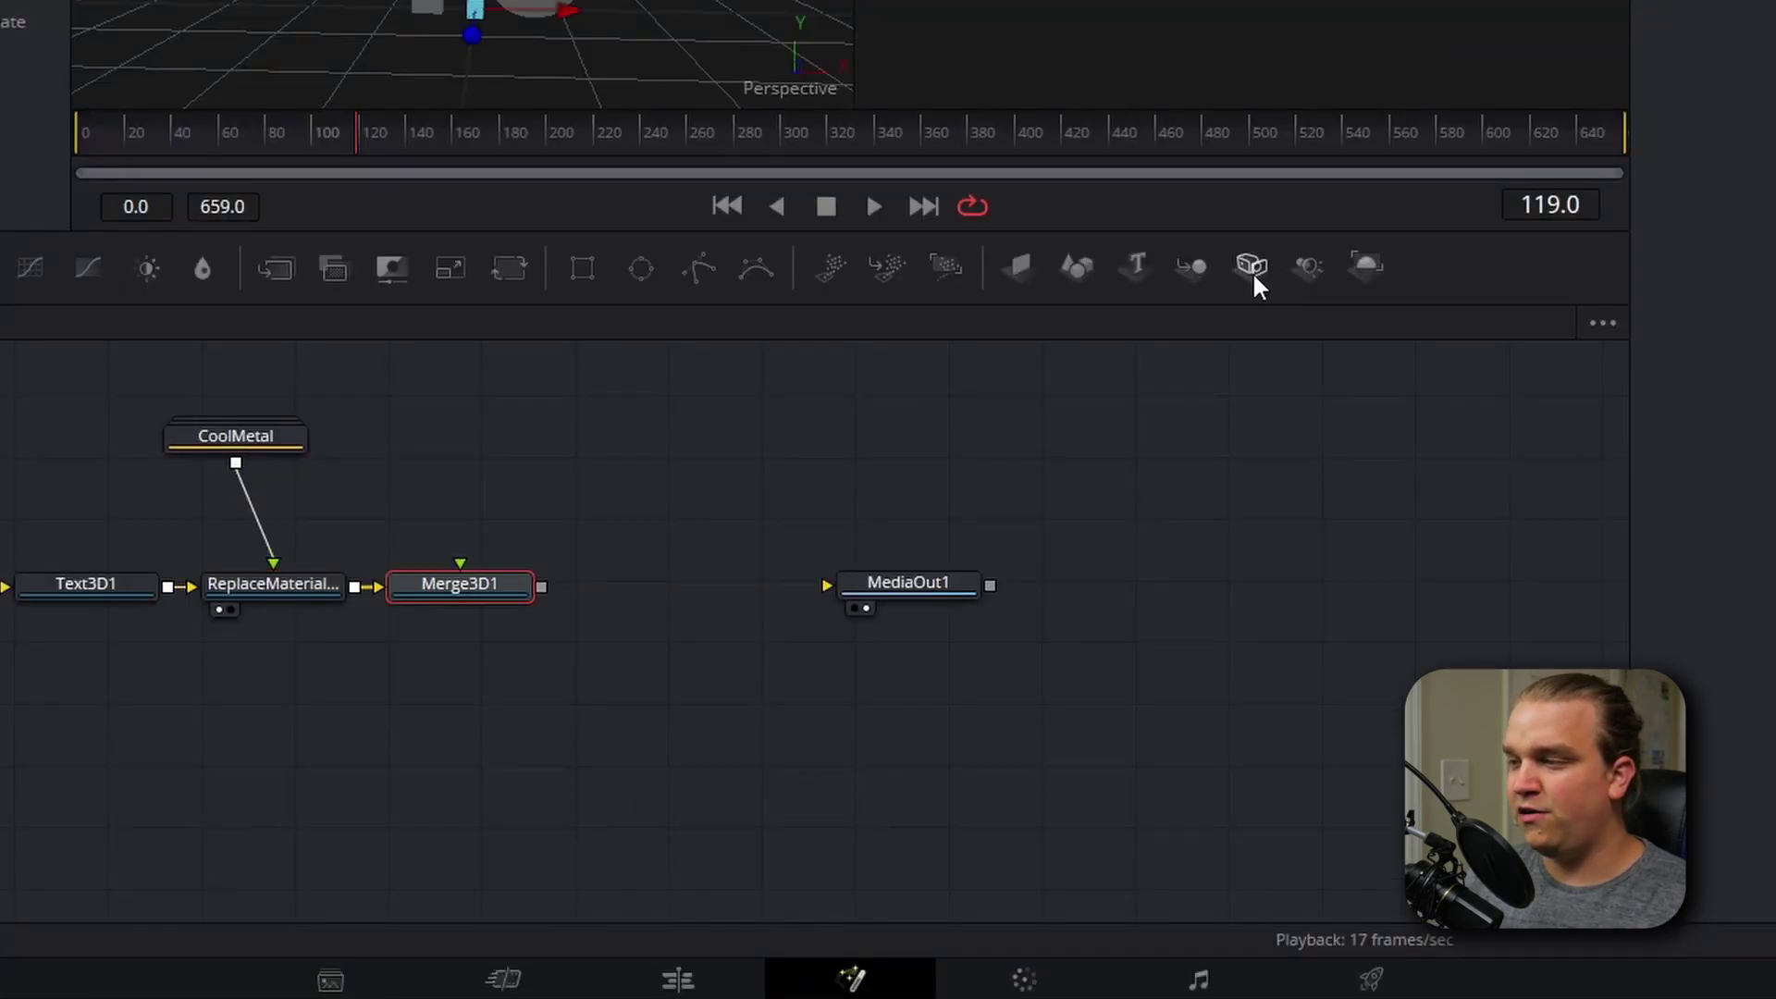
click(1254, 271)
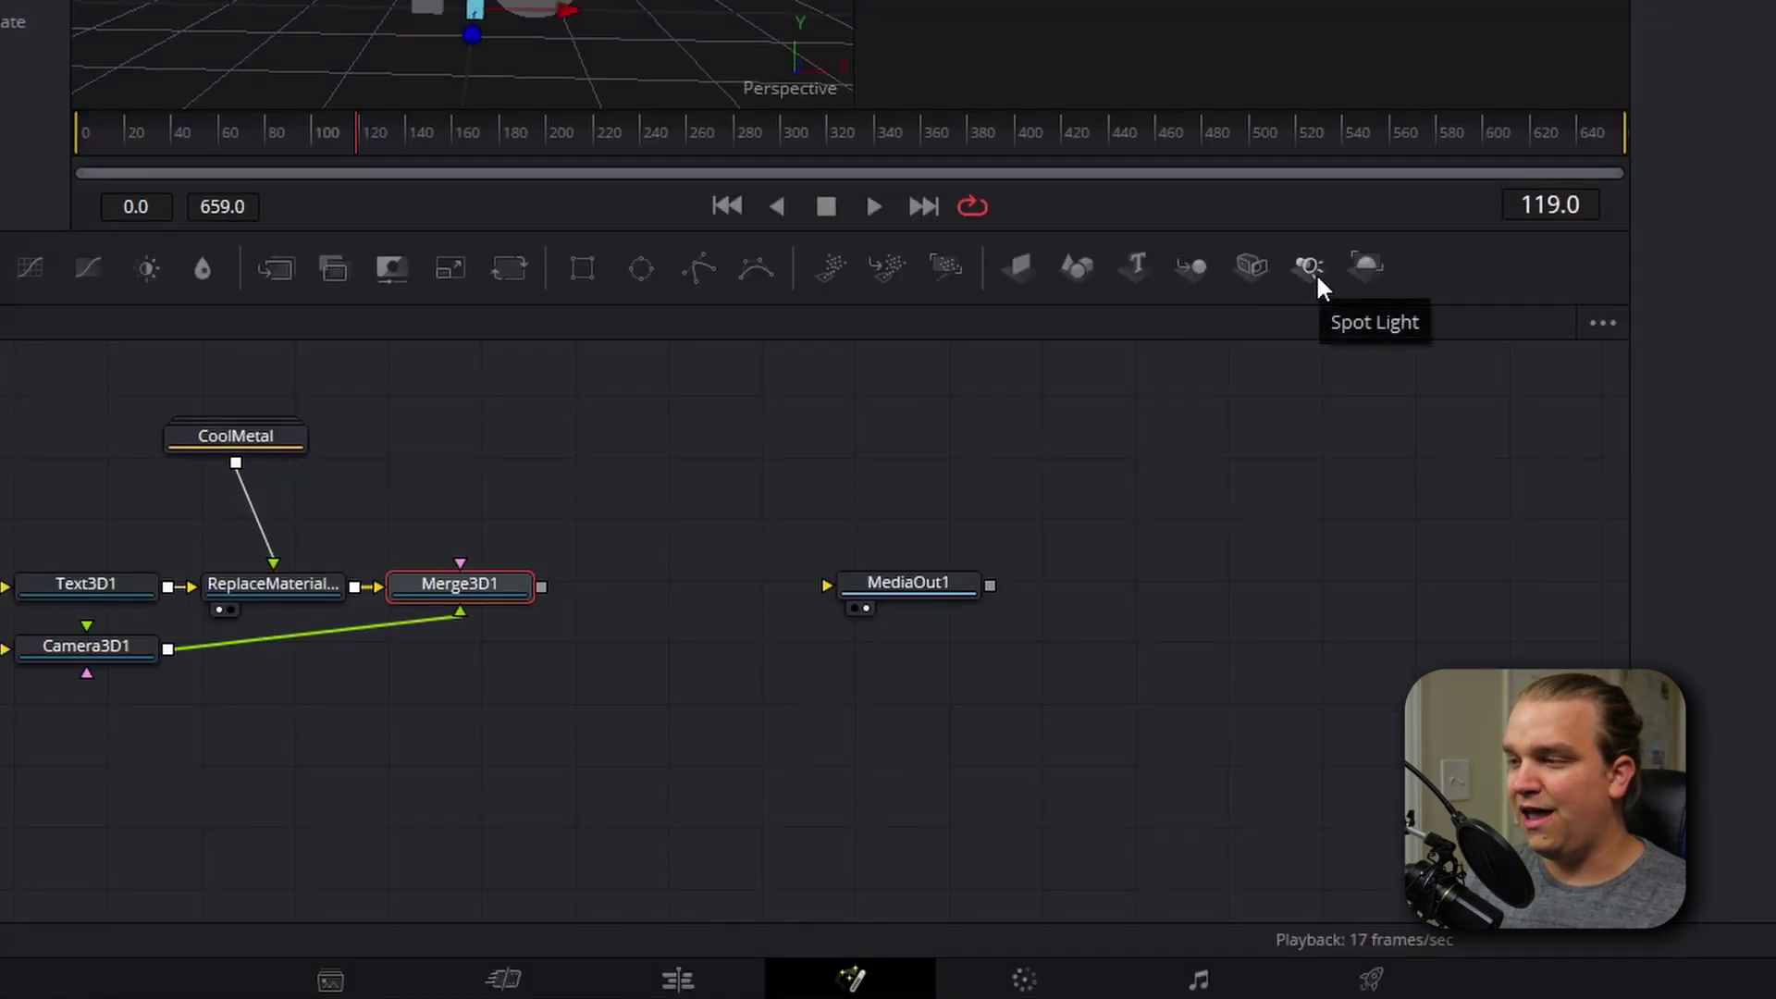
click(1315, 272)
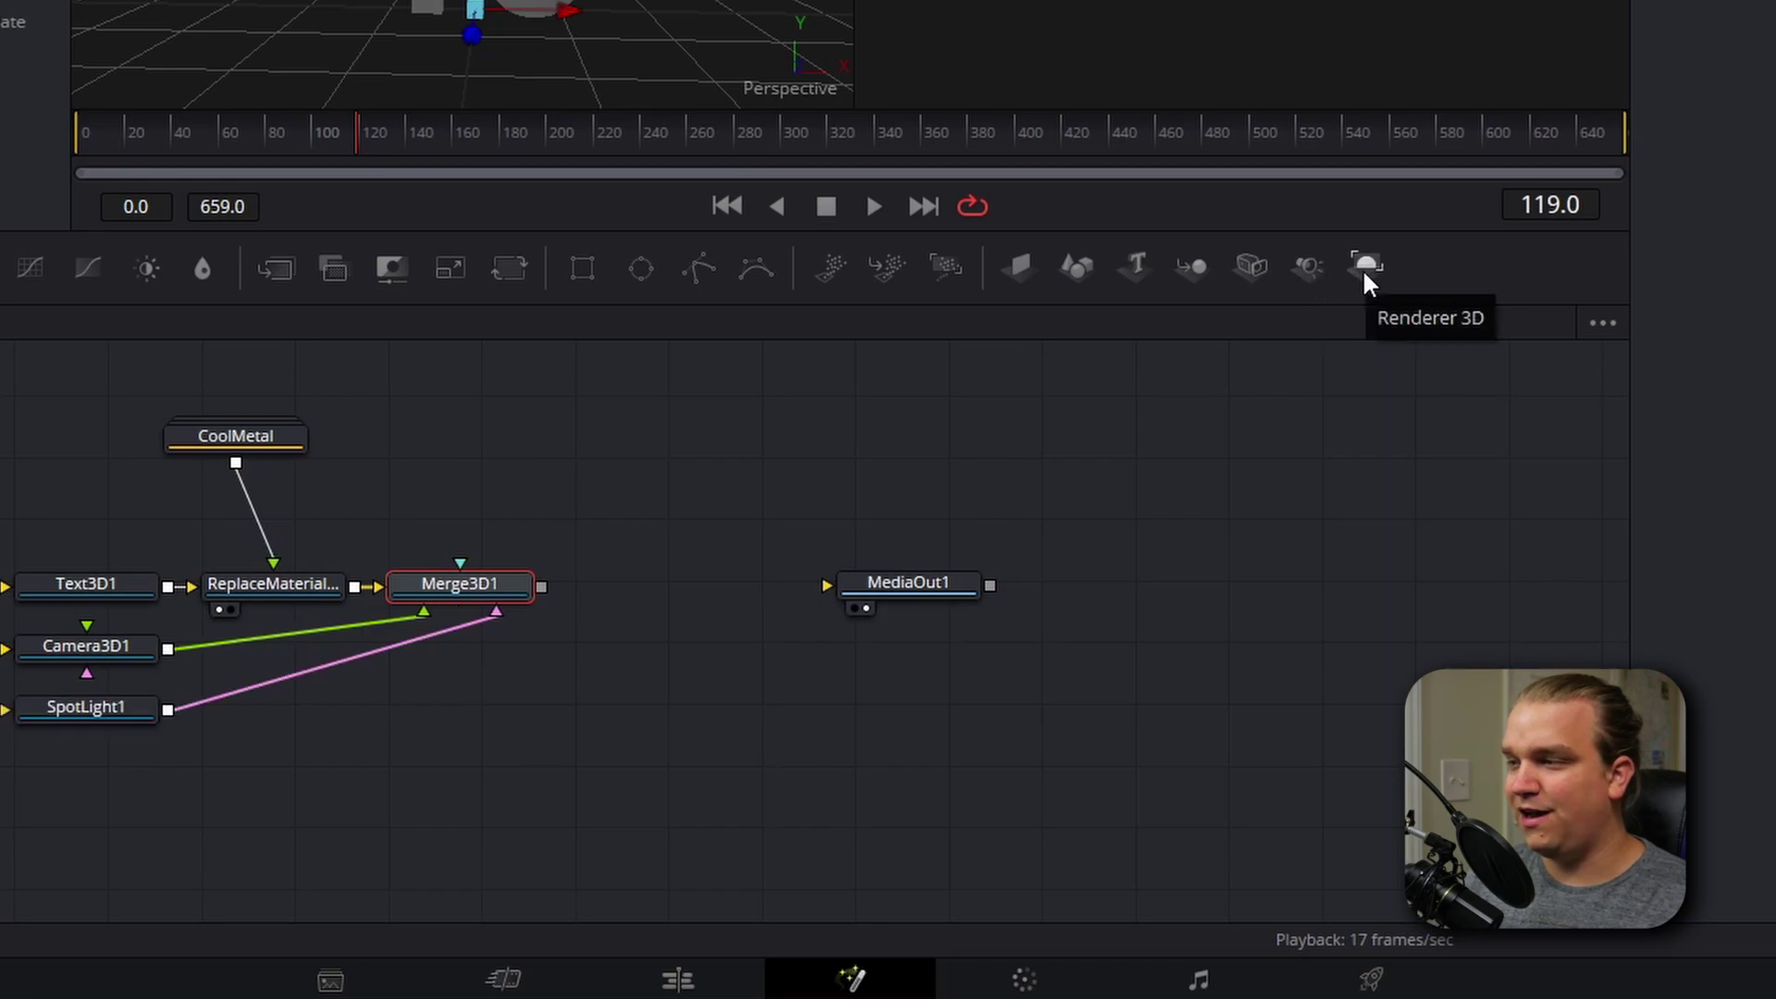
Add a Renderer 3D node after the 3D merge and connect its output to MediaOut1.
click(1365, 277)
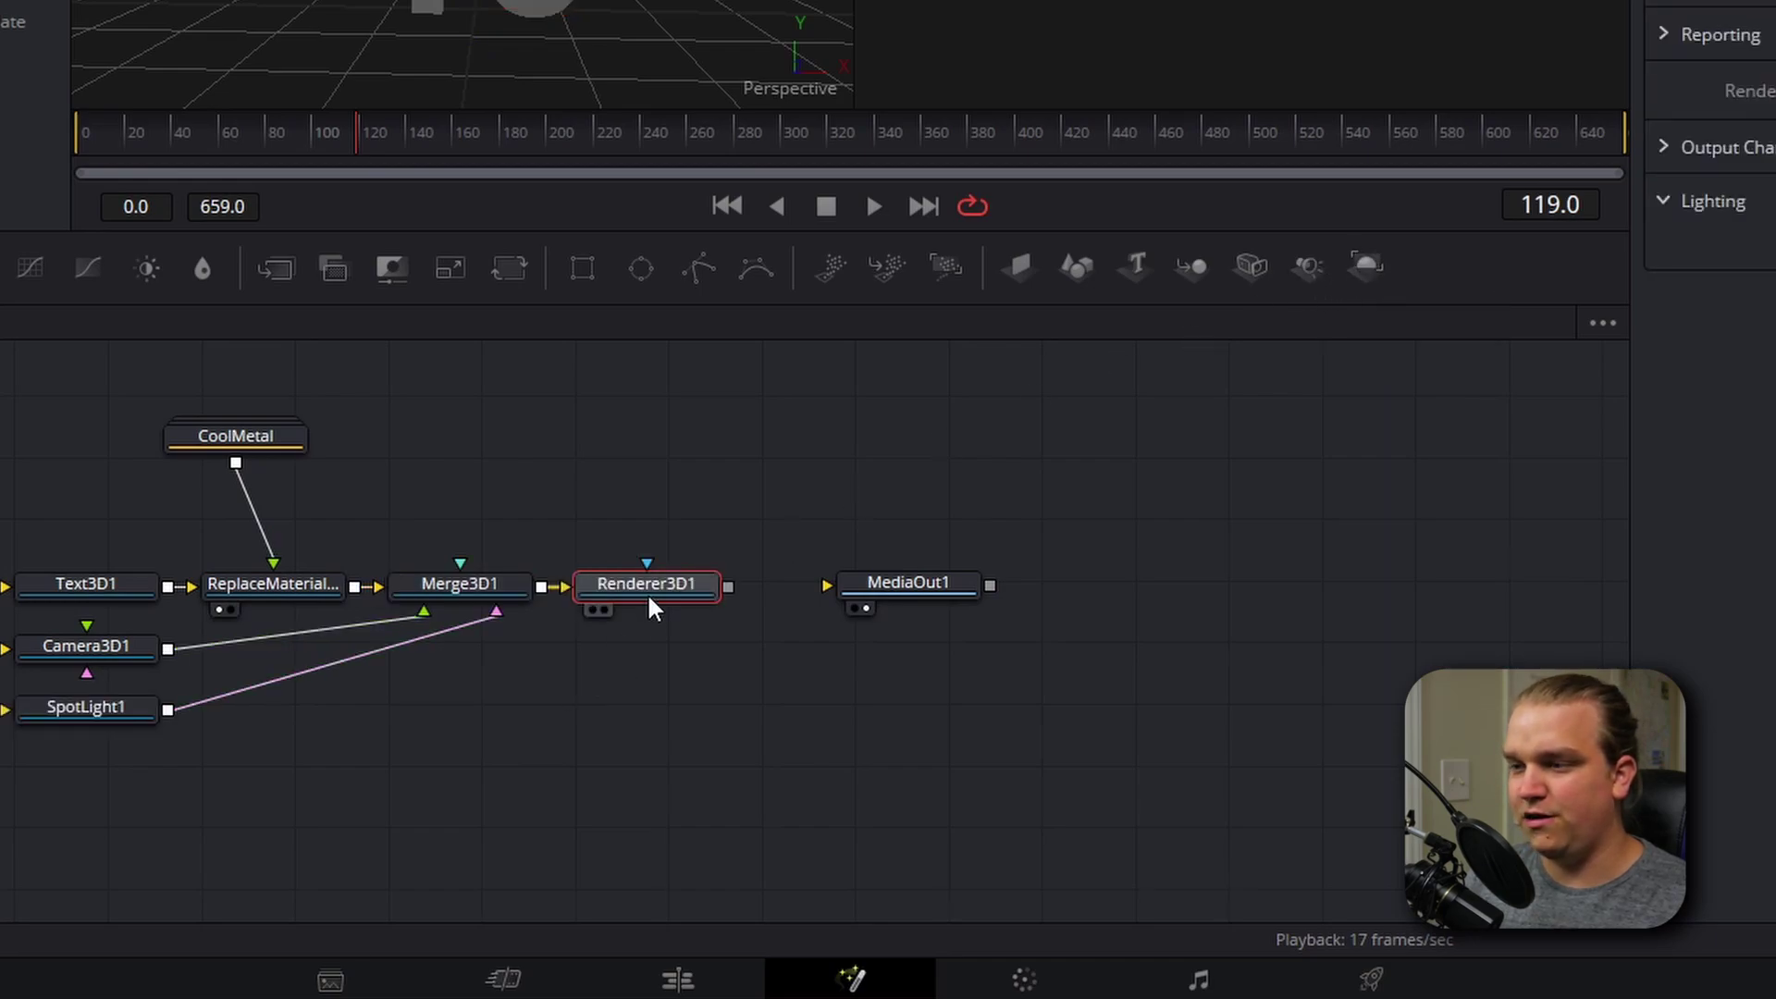
drag(728, 586, 883, 586)
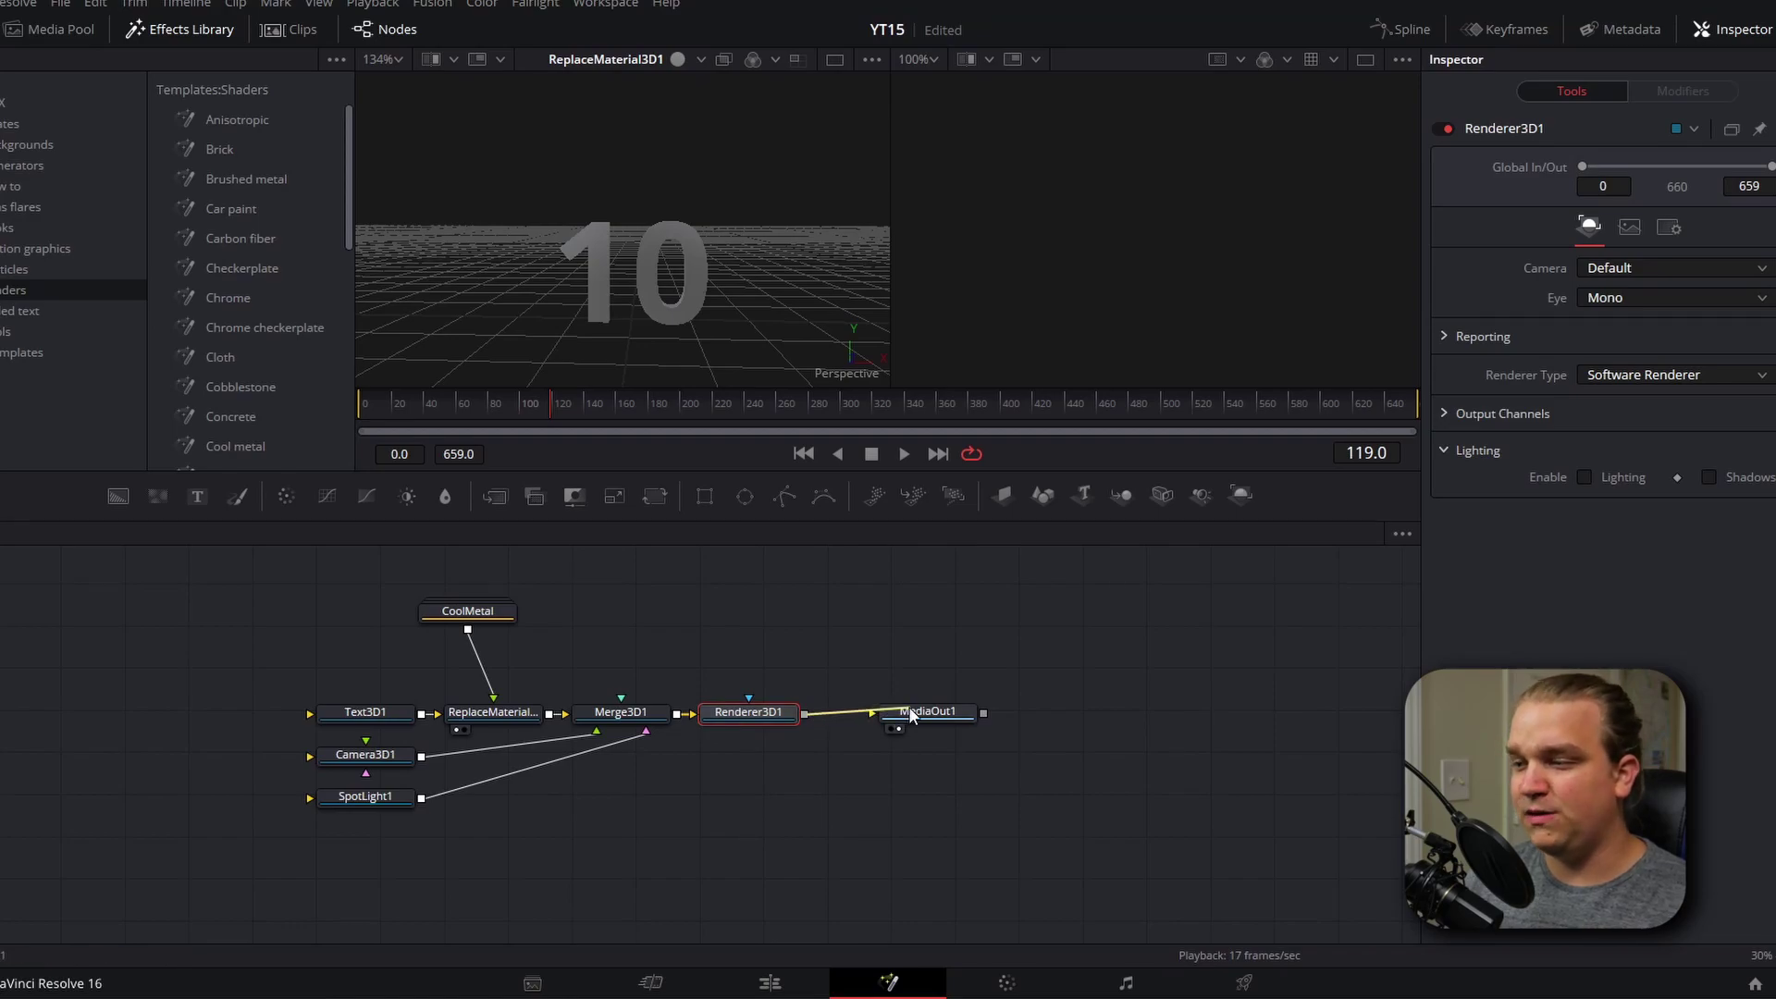
drag(914, 717, 907, 715)
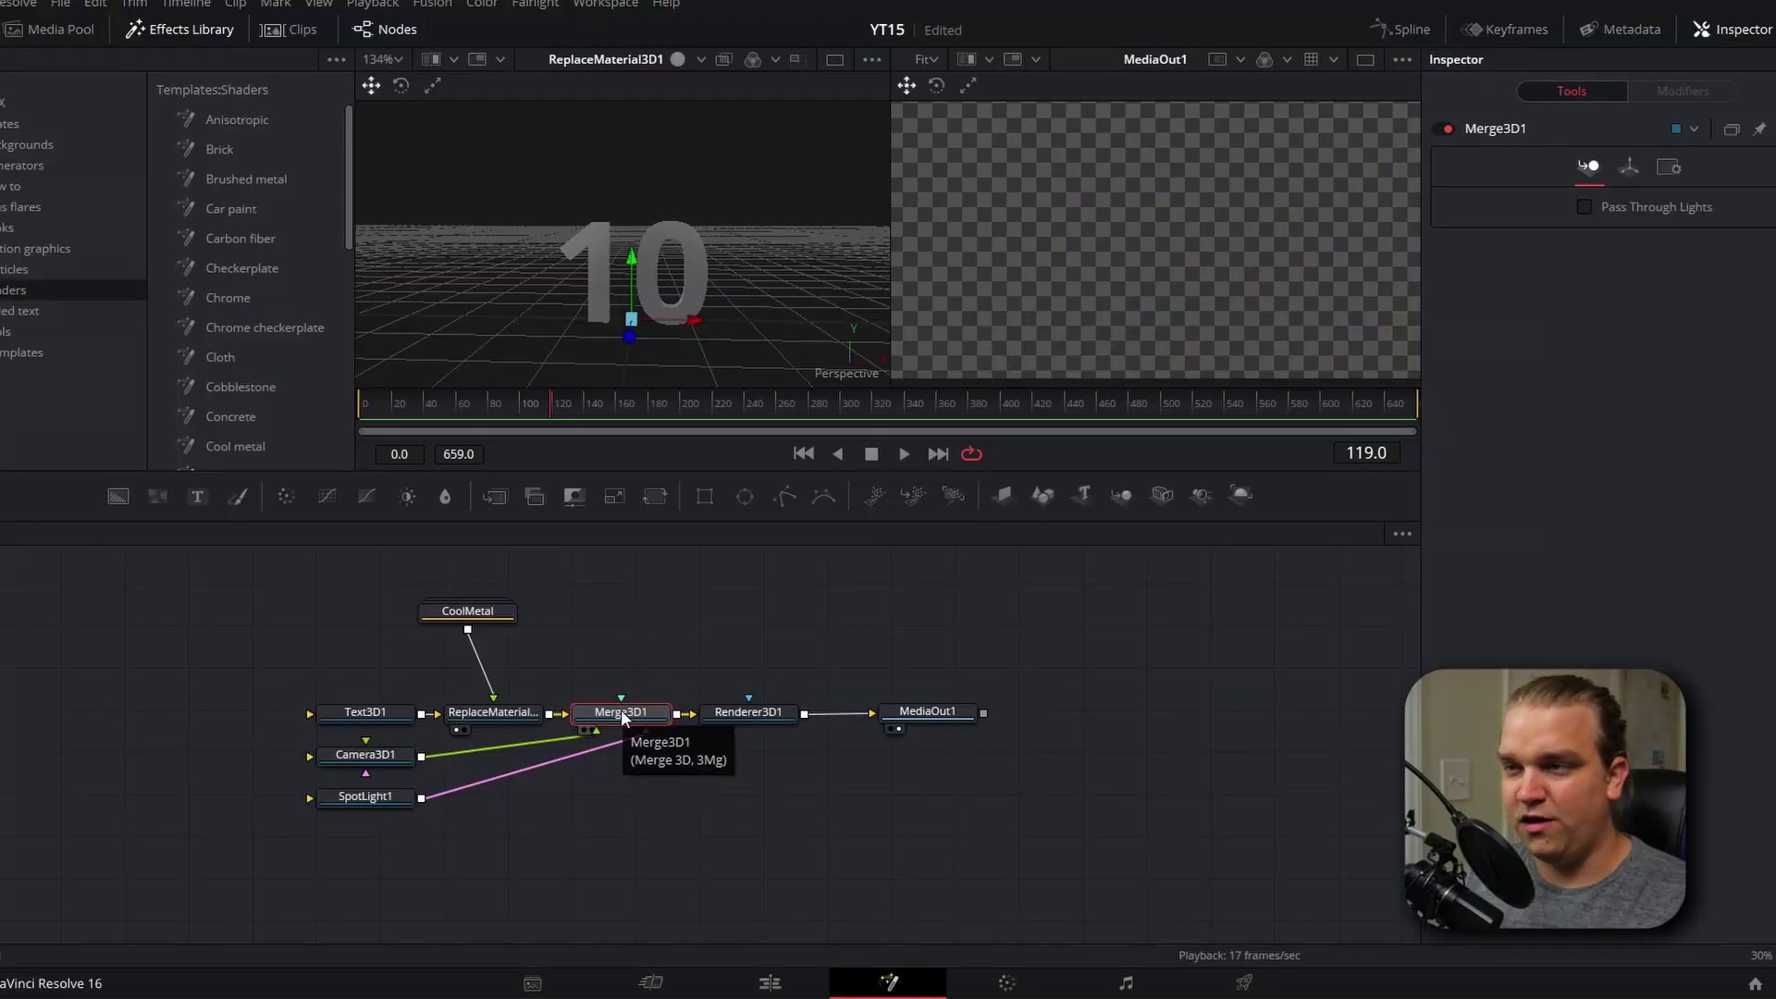
Preview Merge3D1 and pull Camera3D1 back along its Z axis until it stands well in front of the text.
click(611, 714)
scroll(759, 297, down, 5)
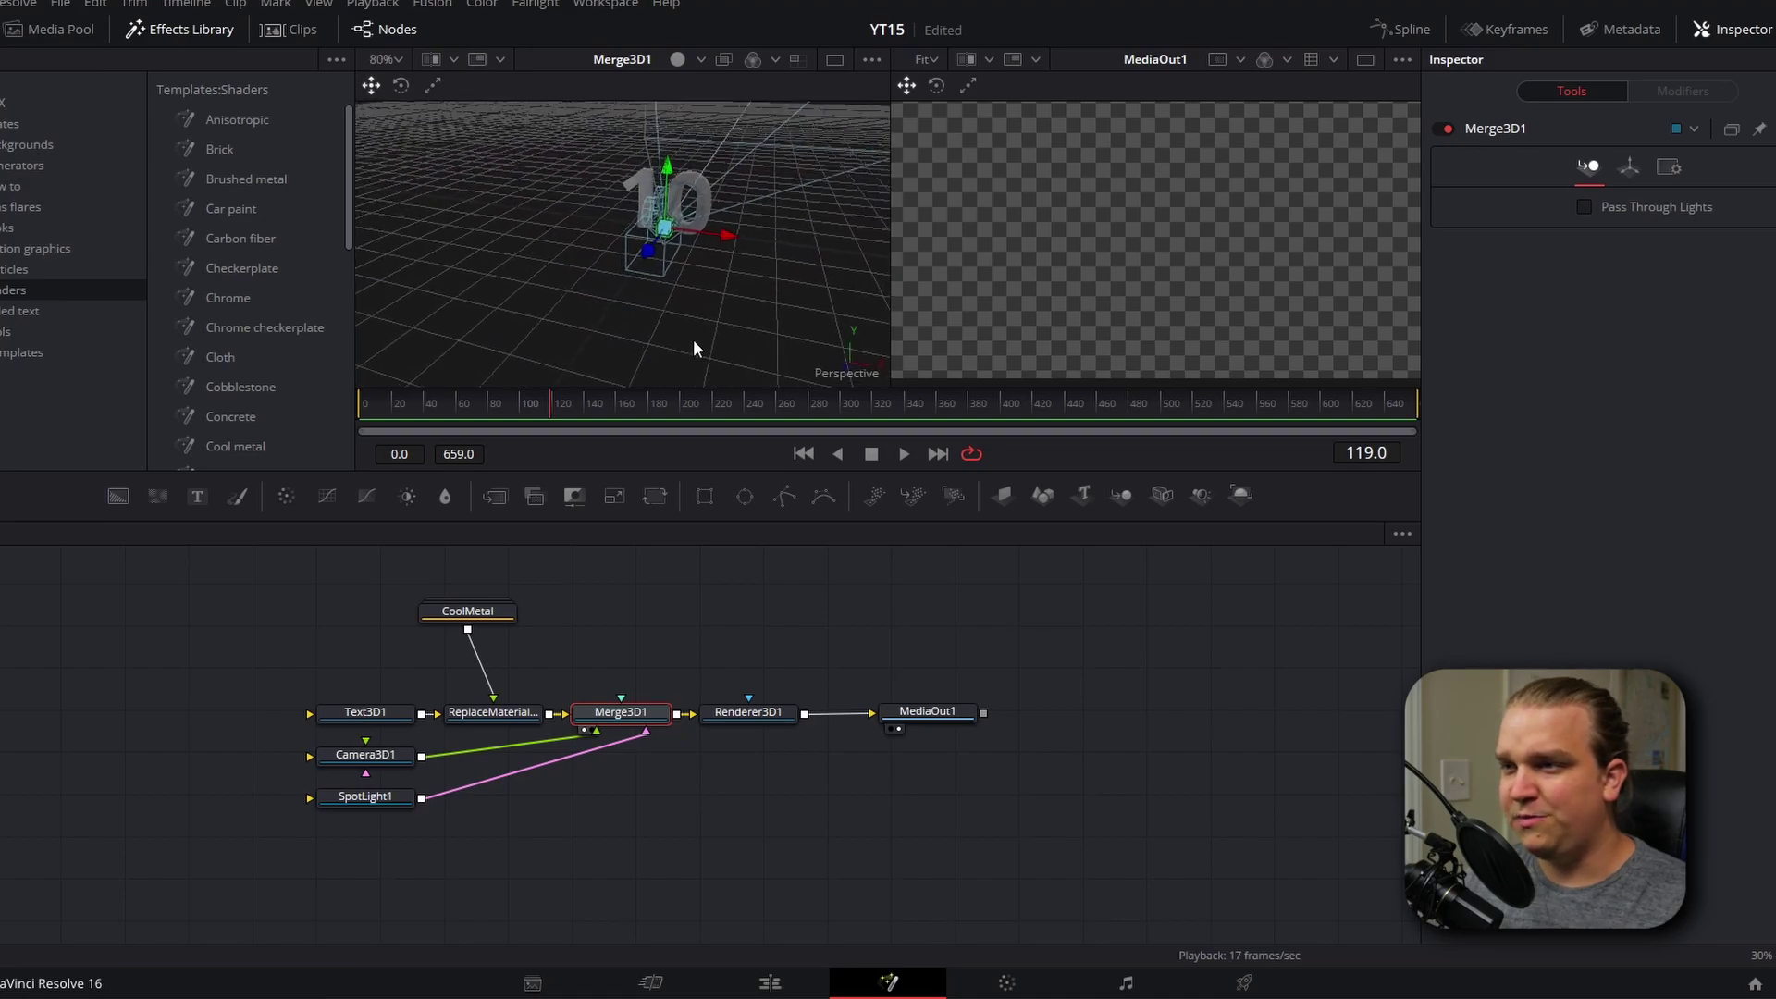
drag(854, 363, 659, 276)
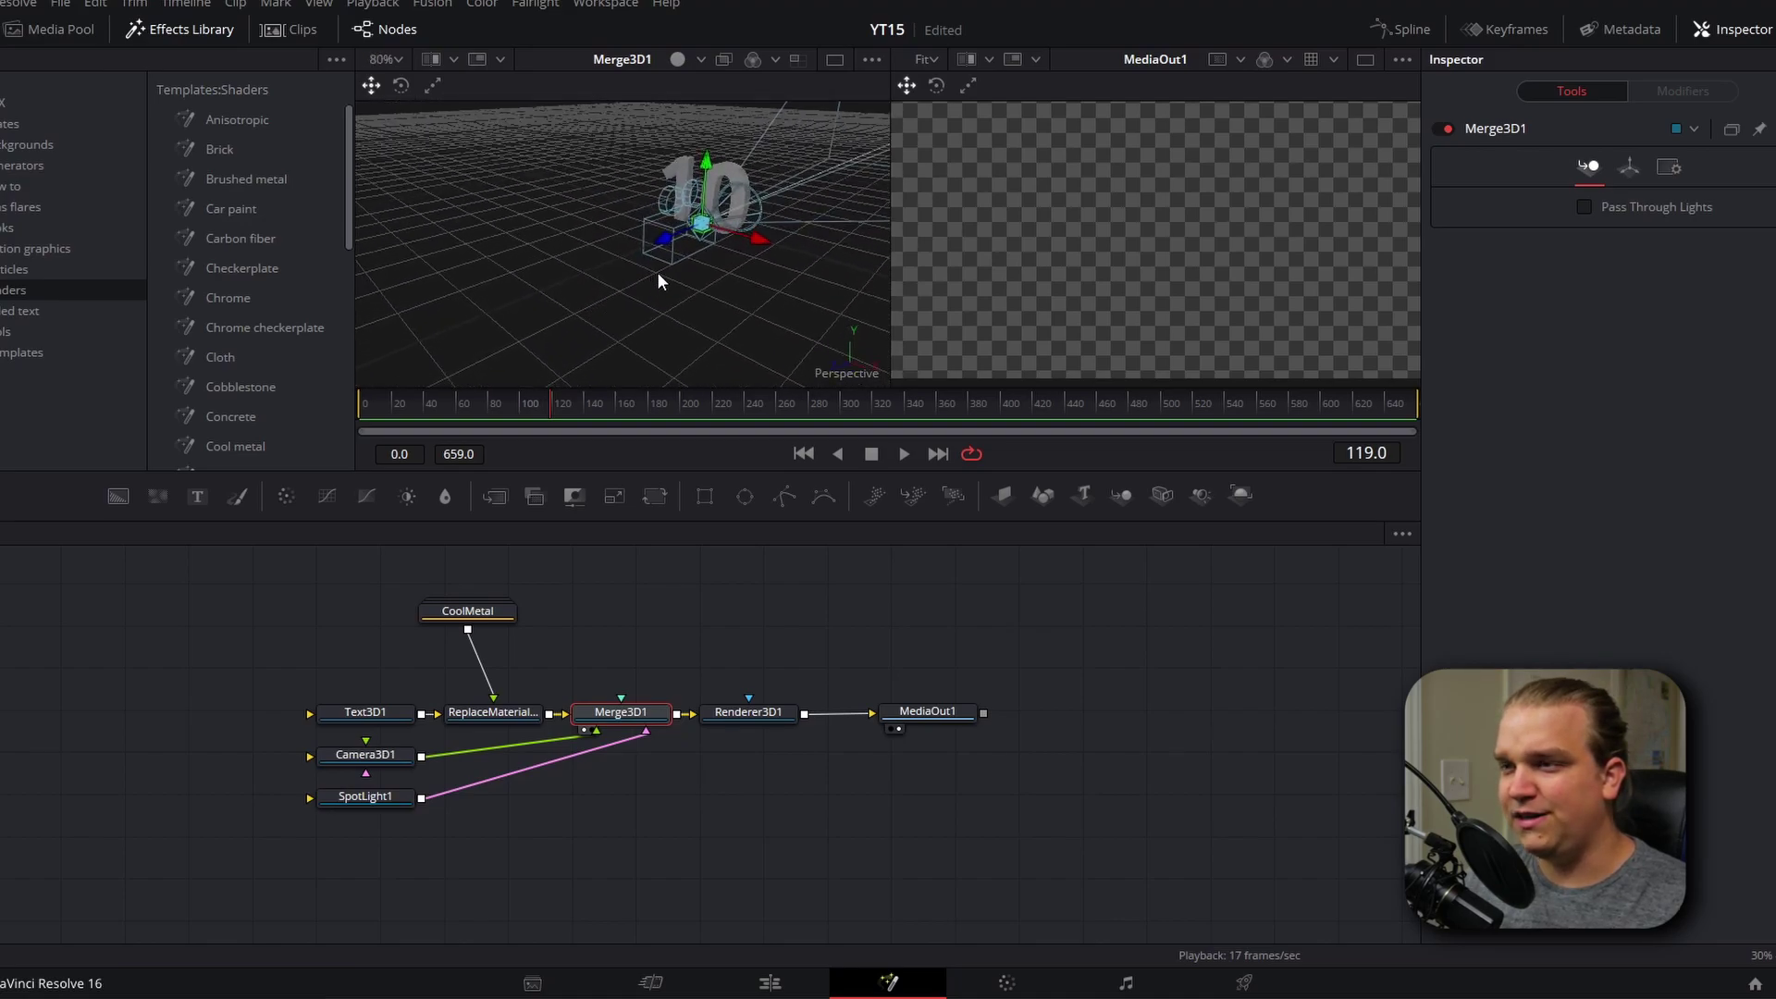
click(355, 756)
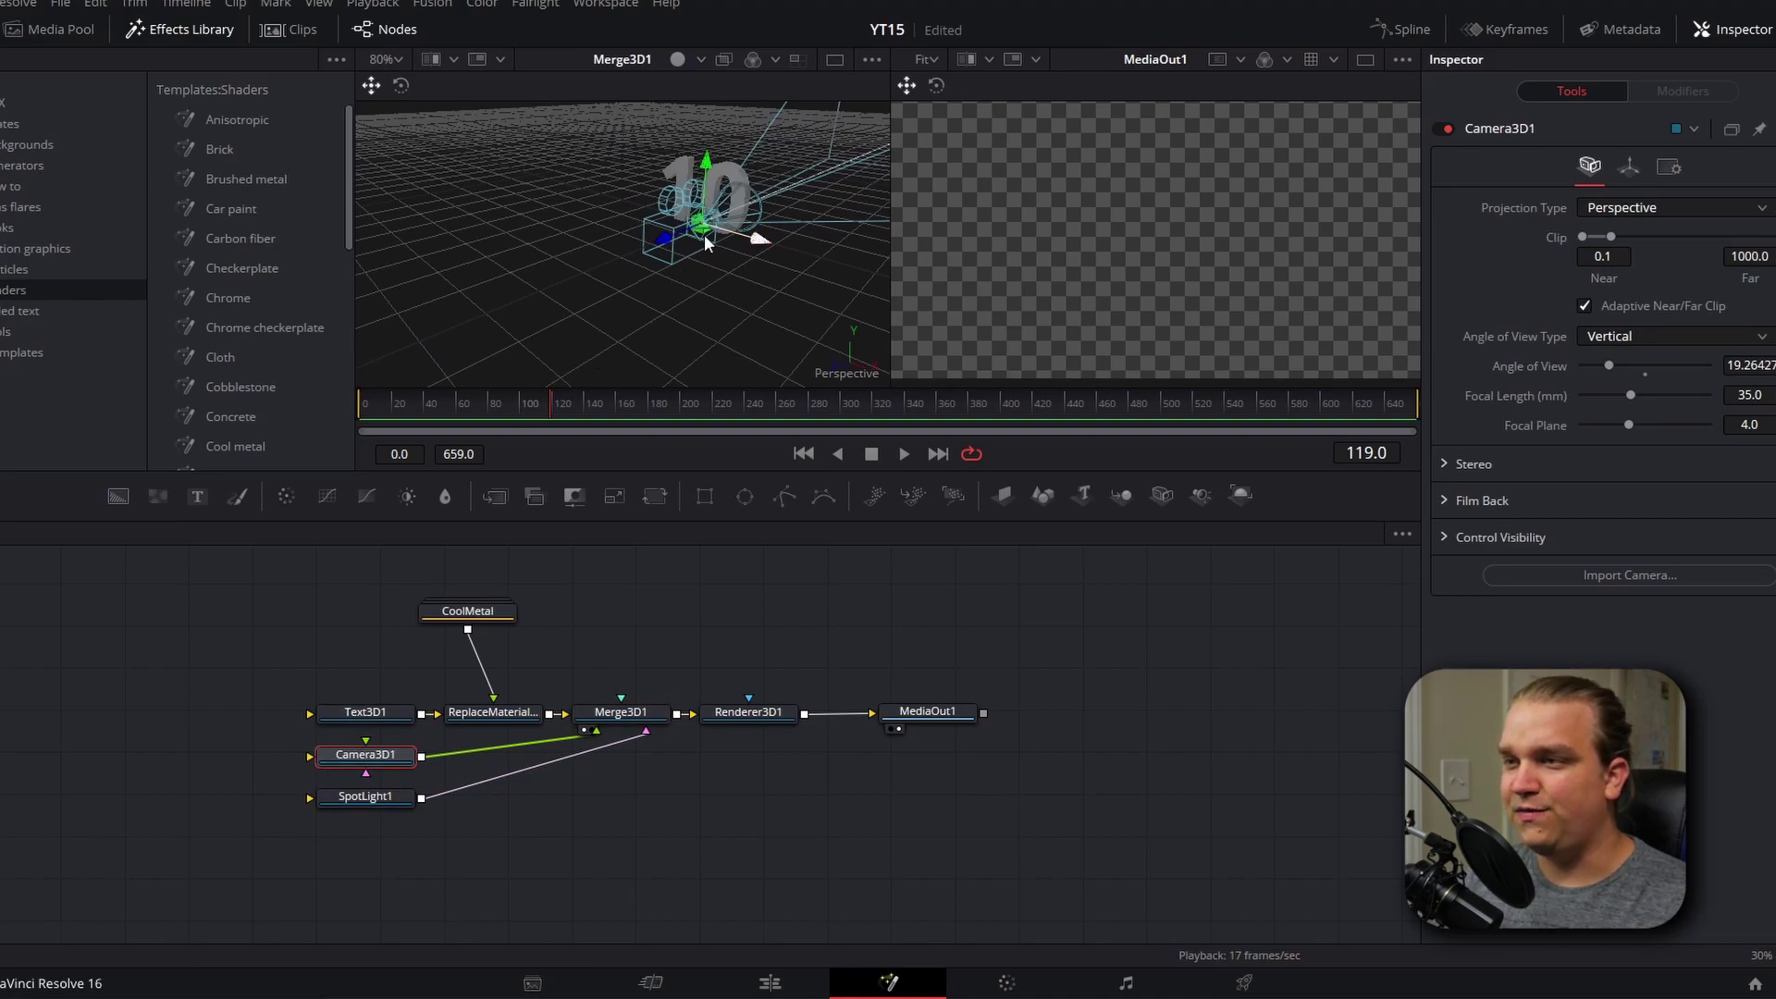
drag(665, 244, 509, 387)
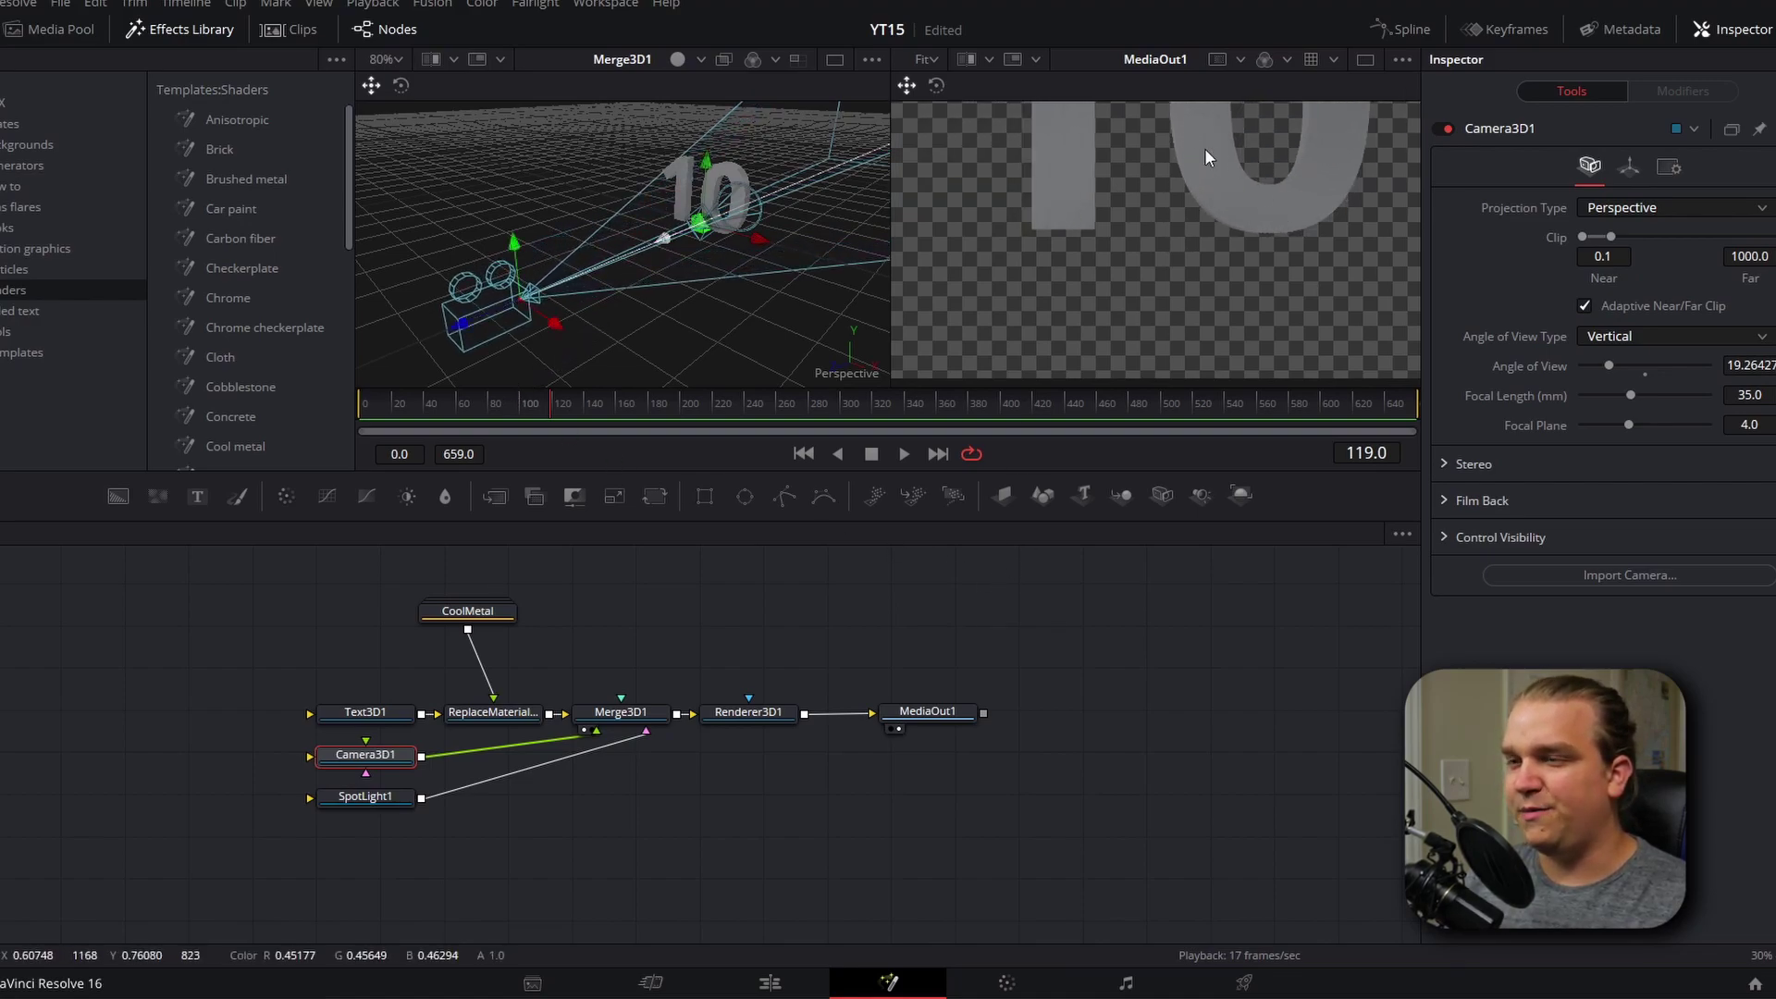
Lower the spot light below the 10 text and rotate it to aim upward at the numbers.
click(370, 796)
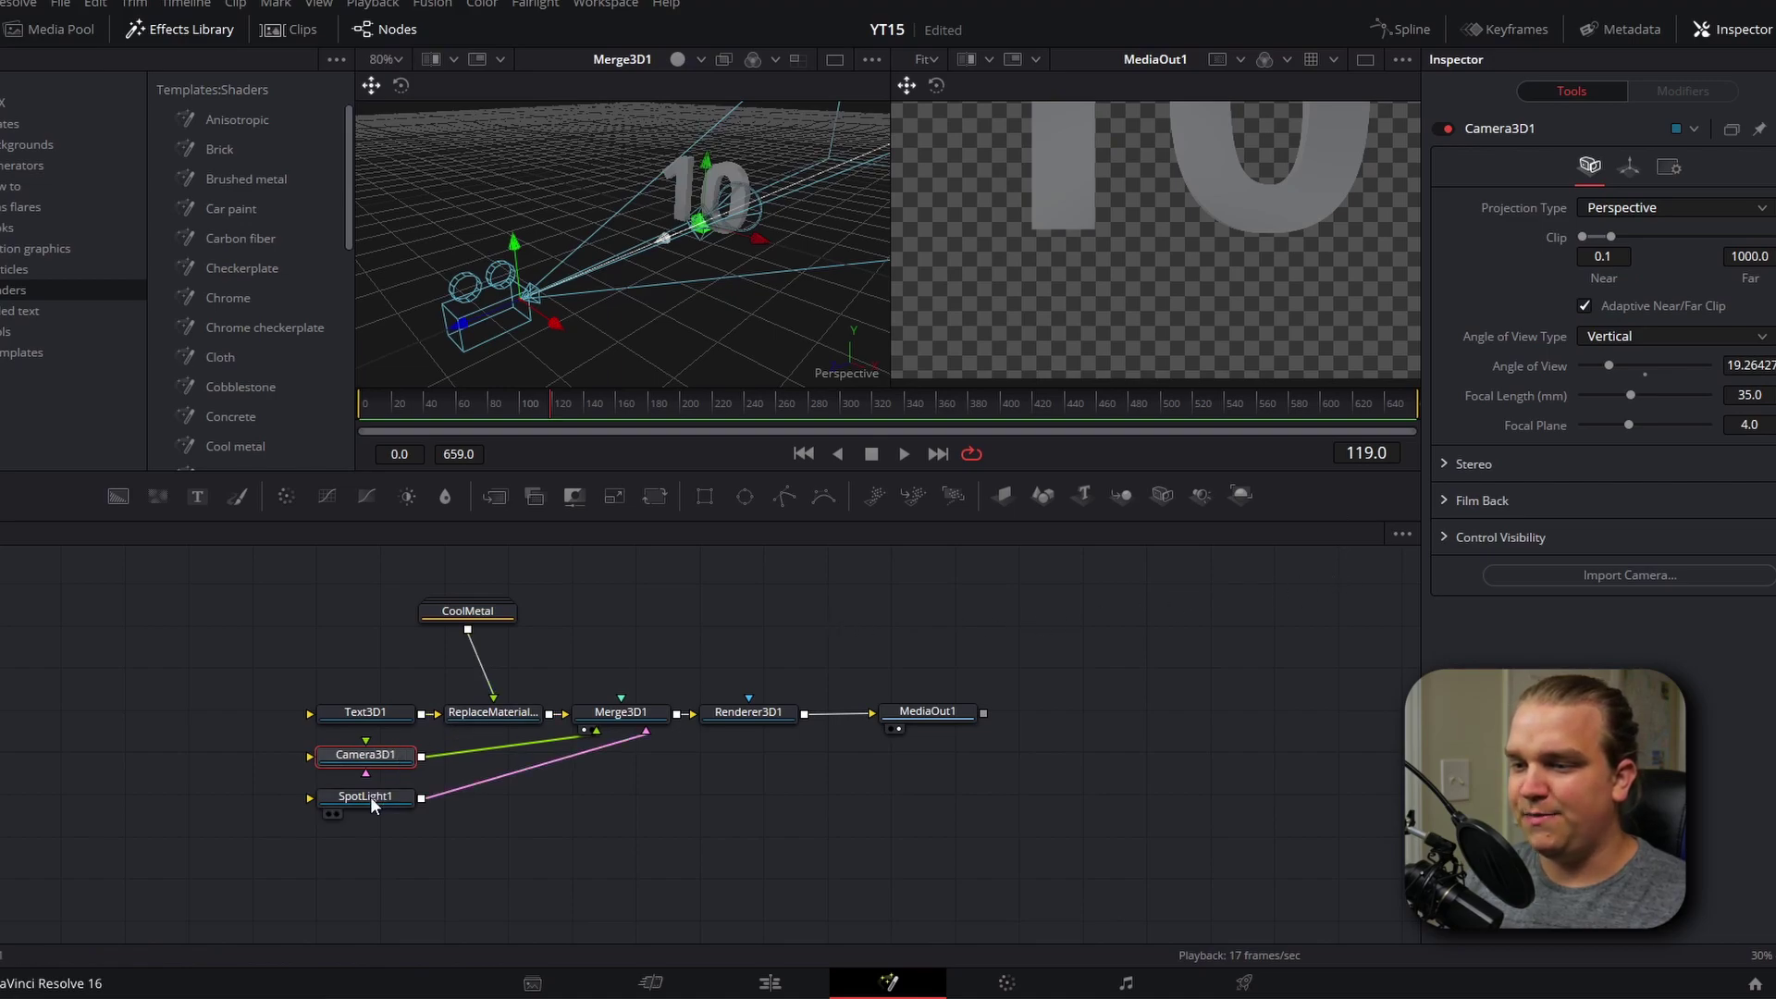
drag(663, 239, 760, 338)
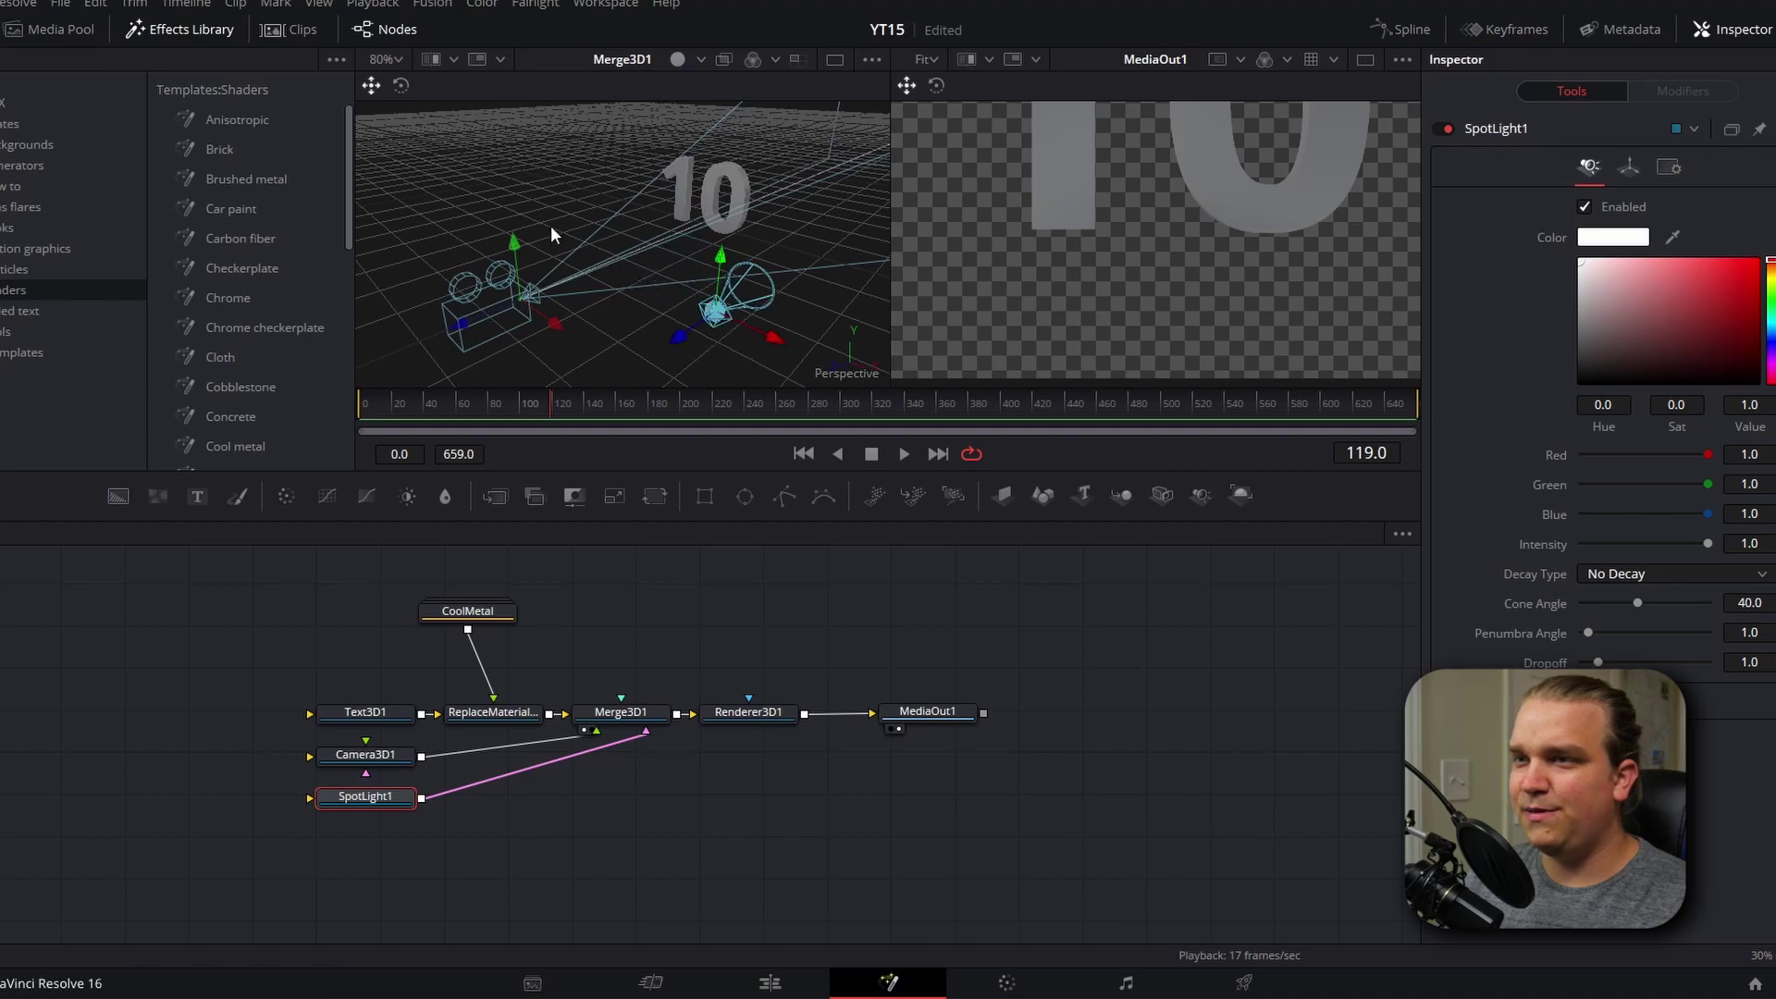
click(401, 86)
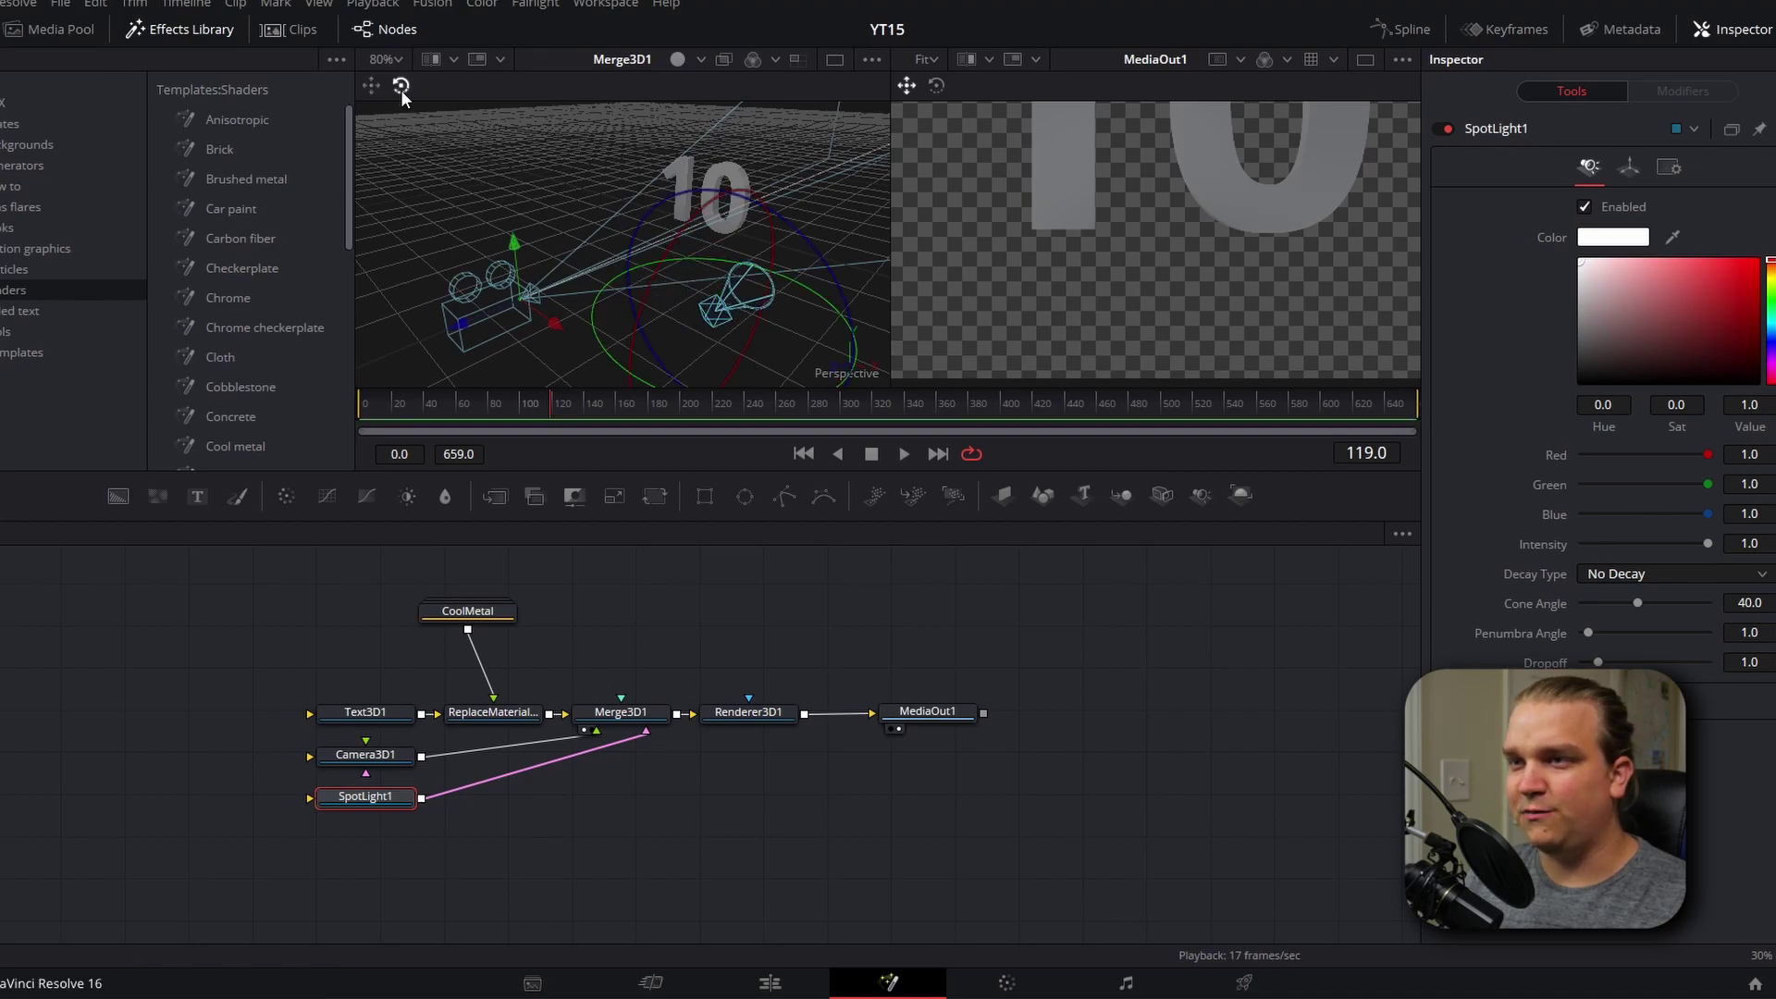
drag(605, 351, 679, 406)
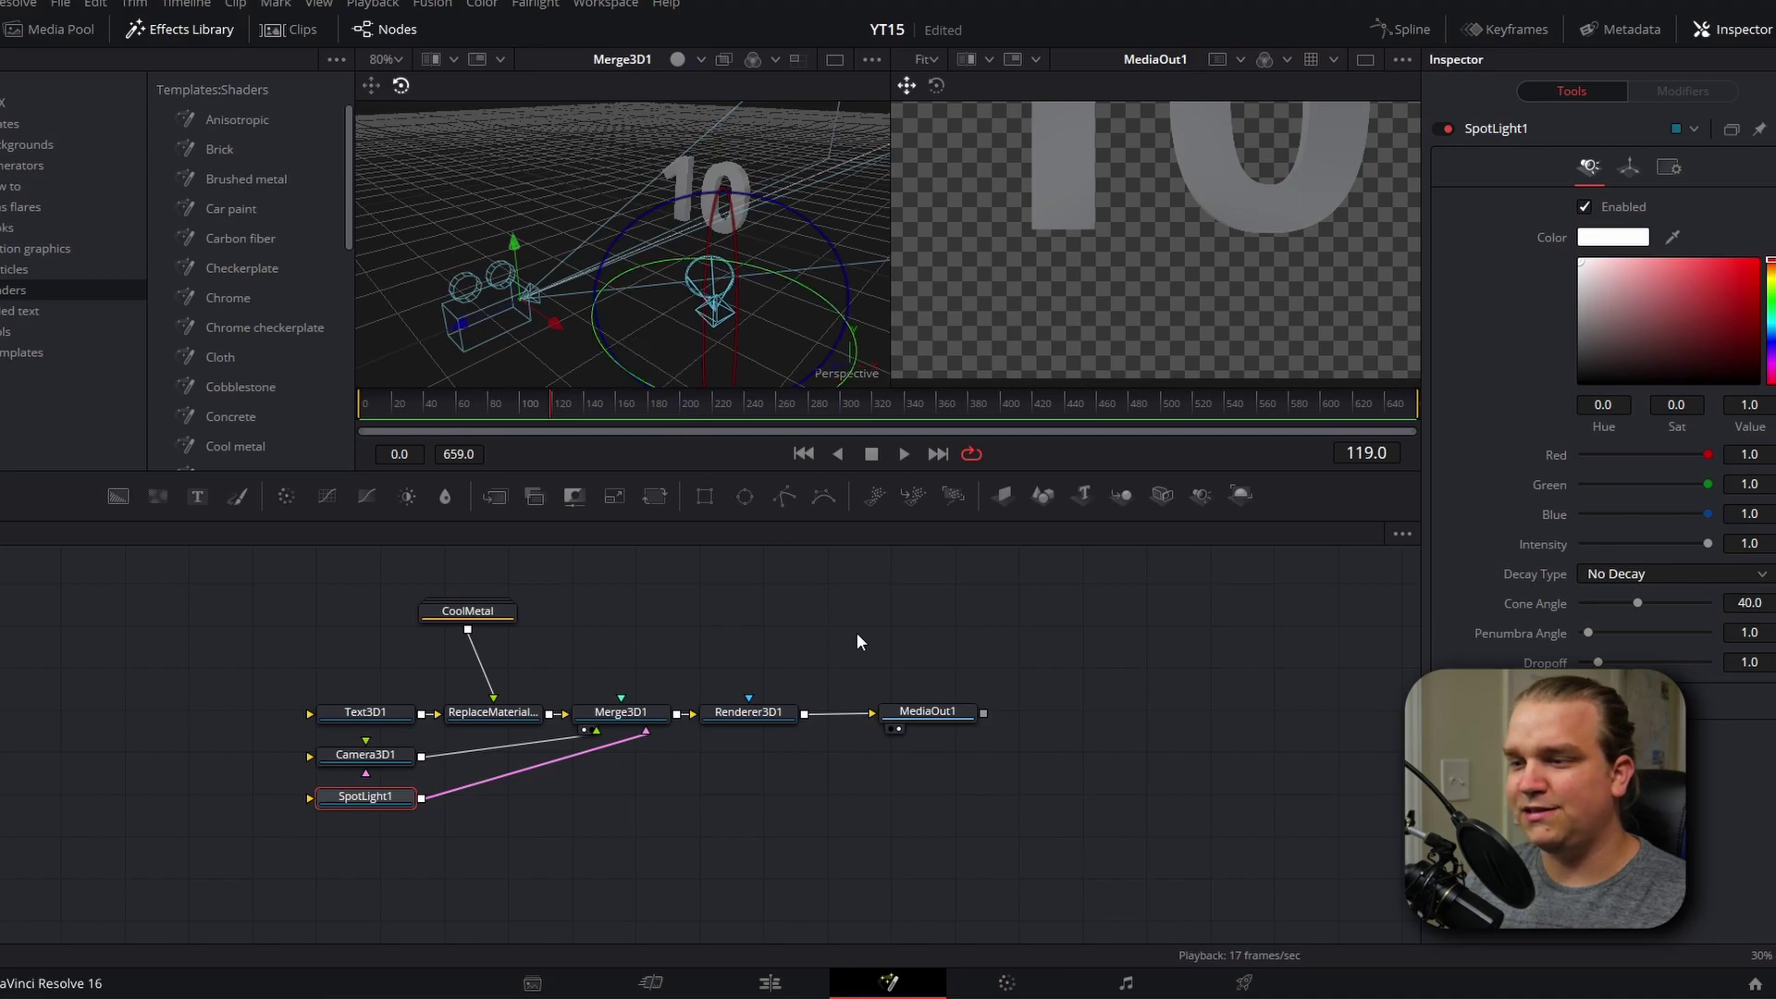
Enable both Lighting and Shadows on the Renderer3D1 node.
click(731, 715)
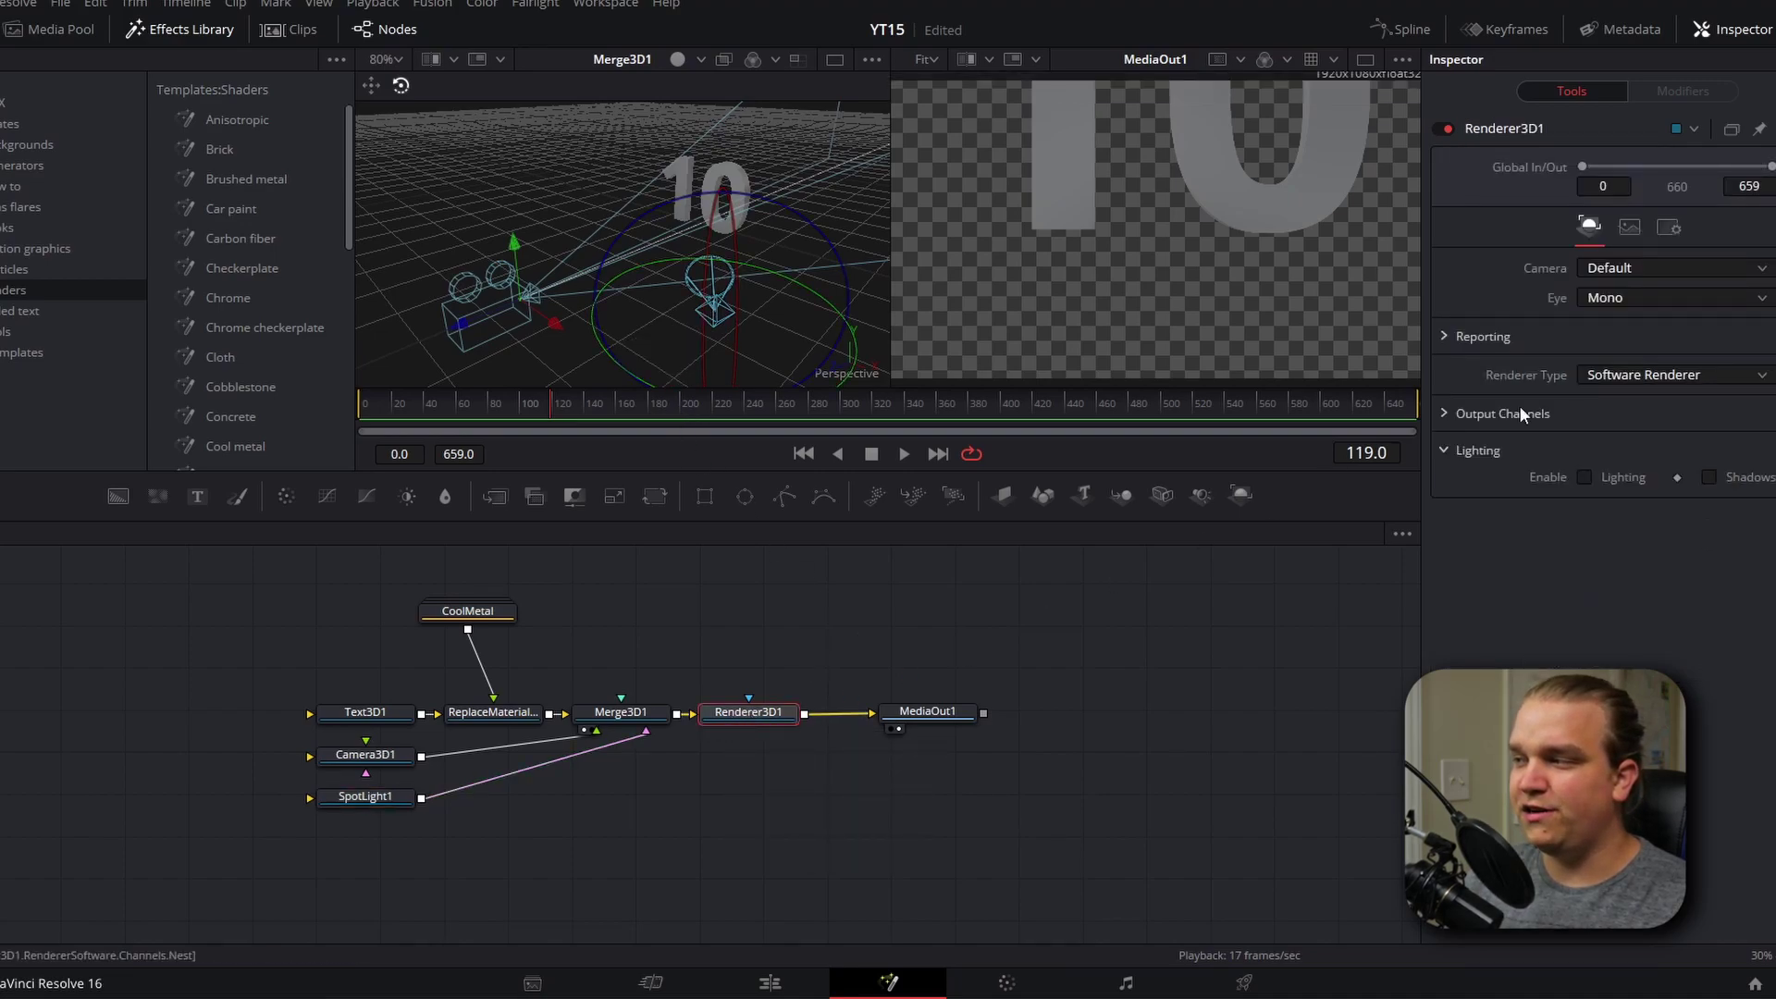
click(1583, 478)
click(1707, 477)
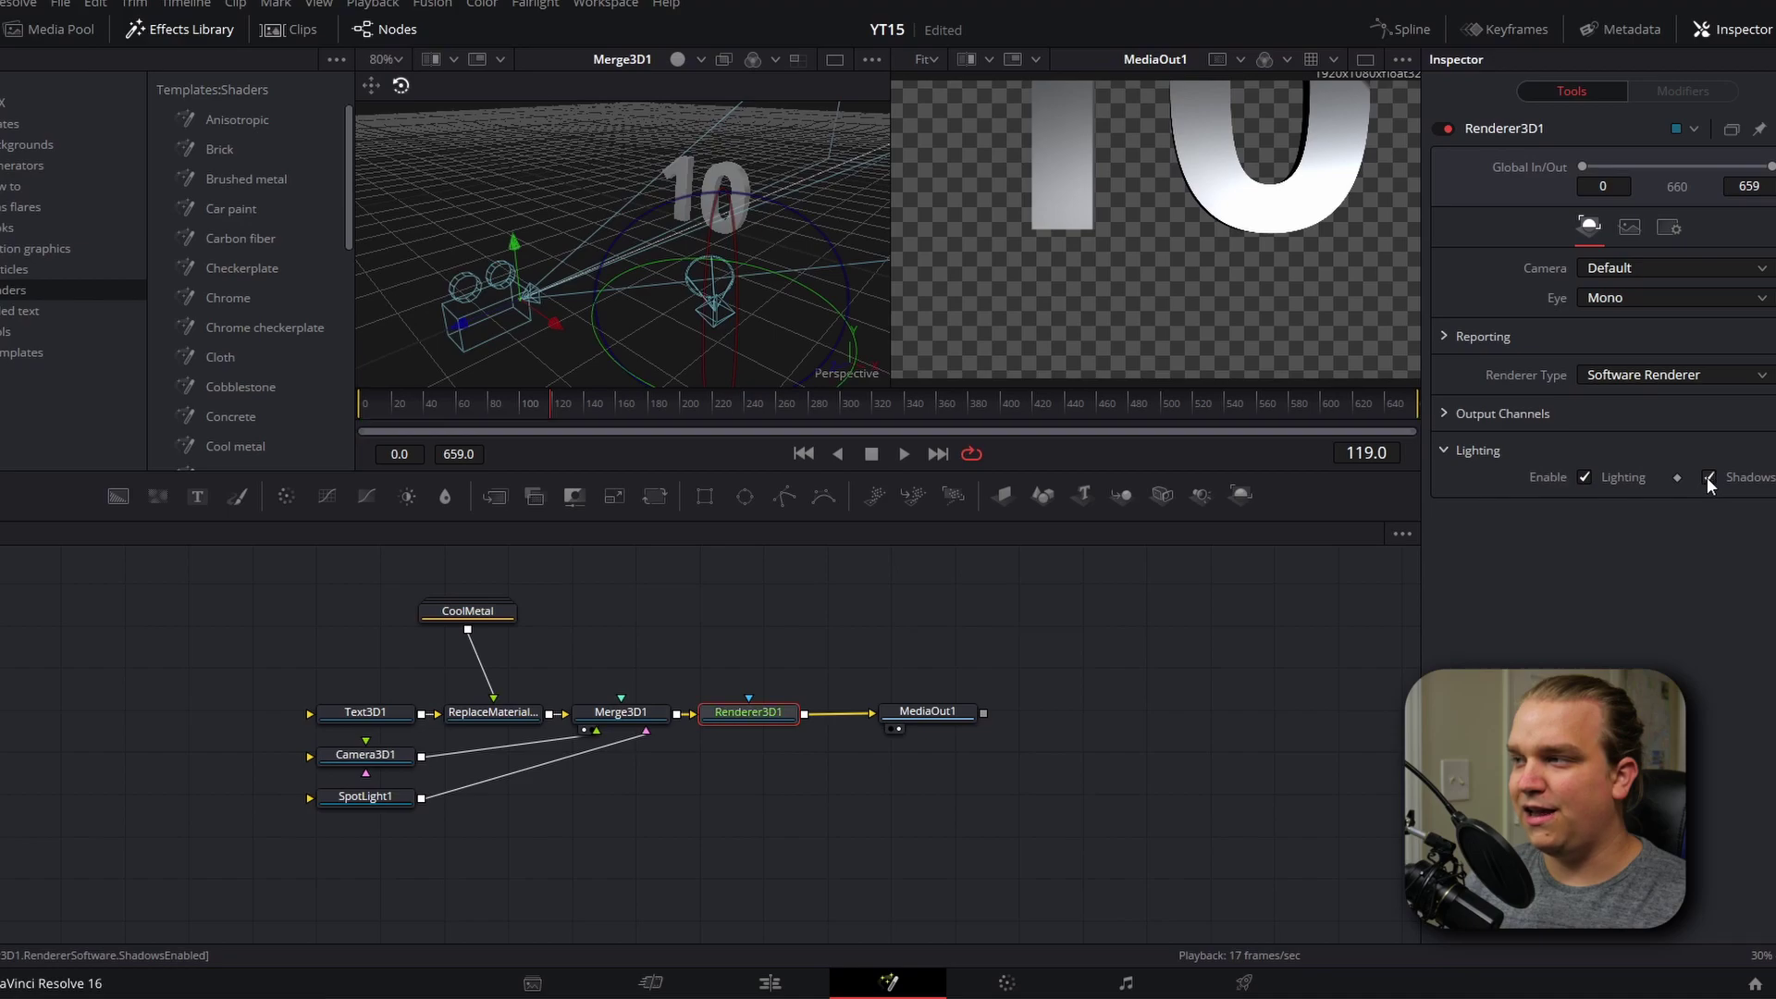
click(1193, 634)
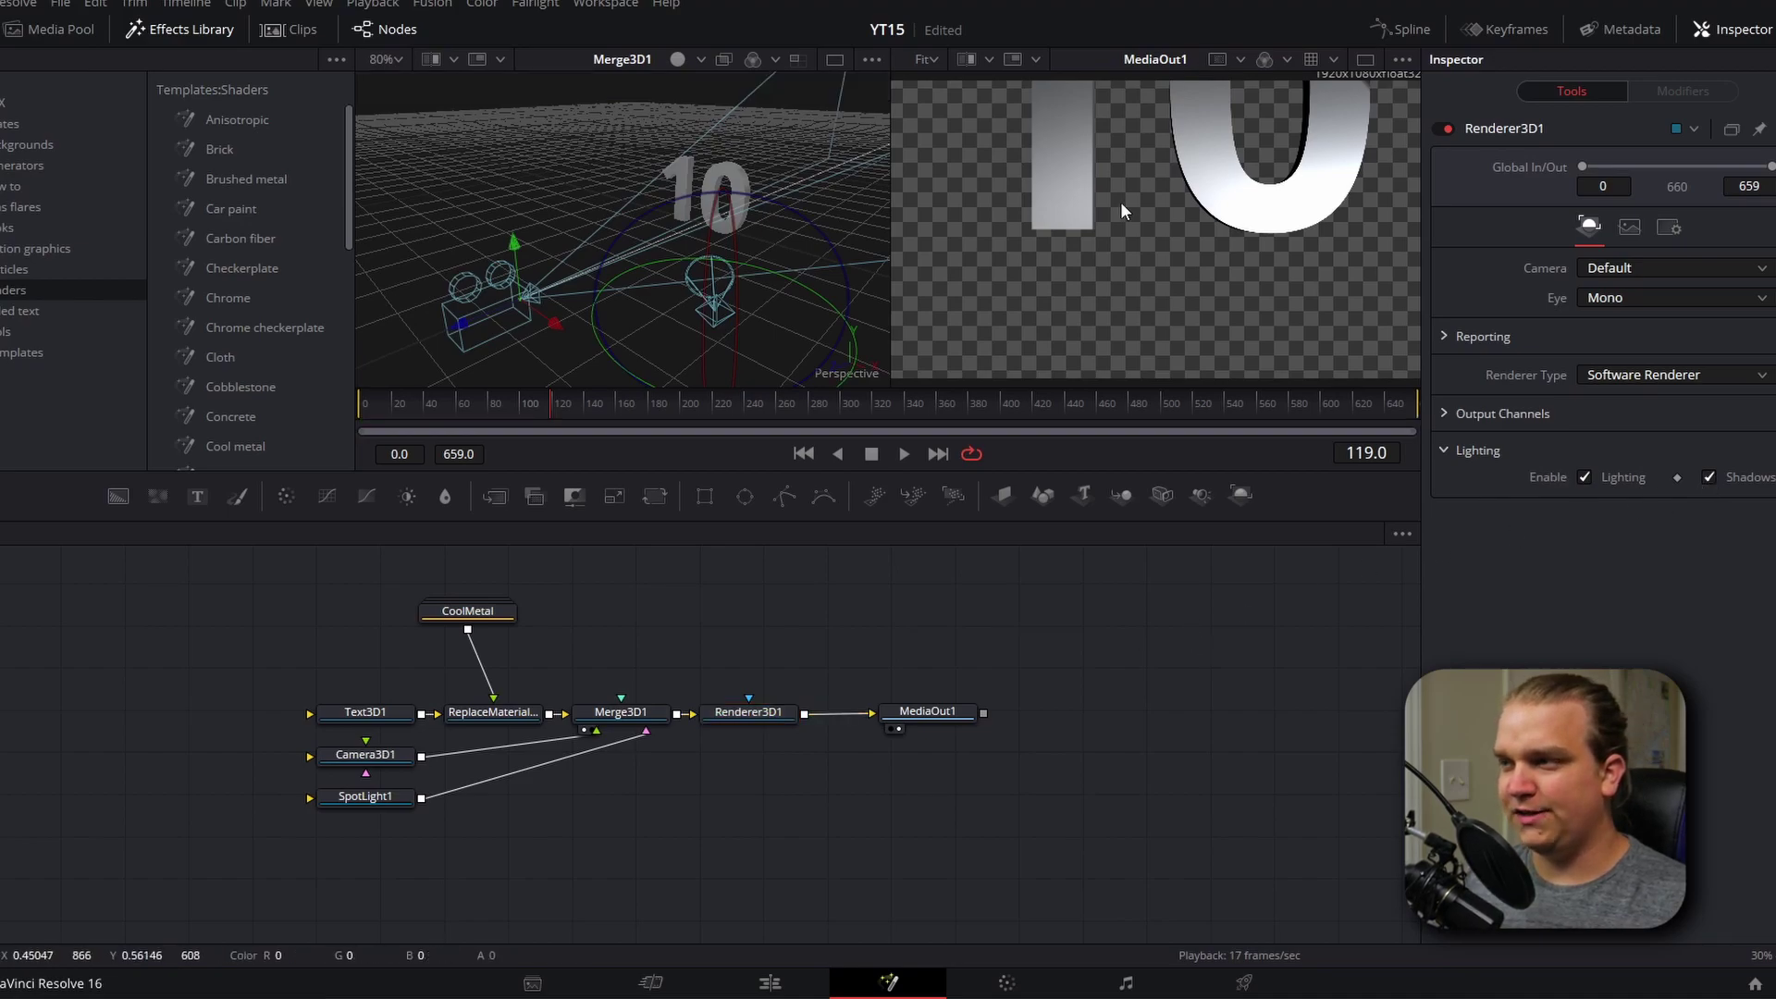
Set Text3D1's layout Center Y to 0.269 and its layout Y rotation to 90.
click(363, 717)
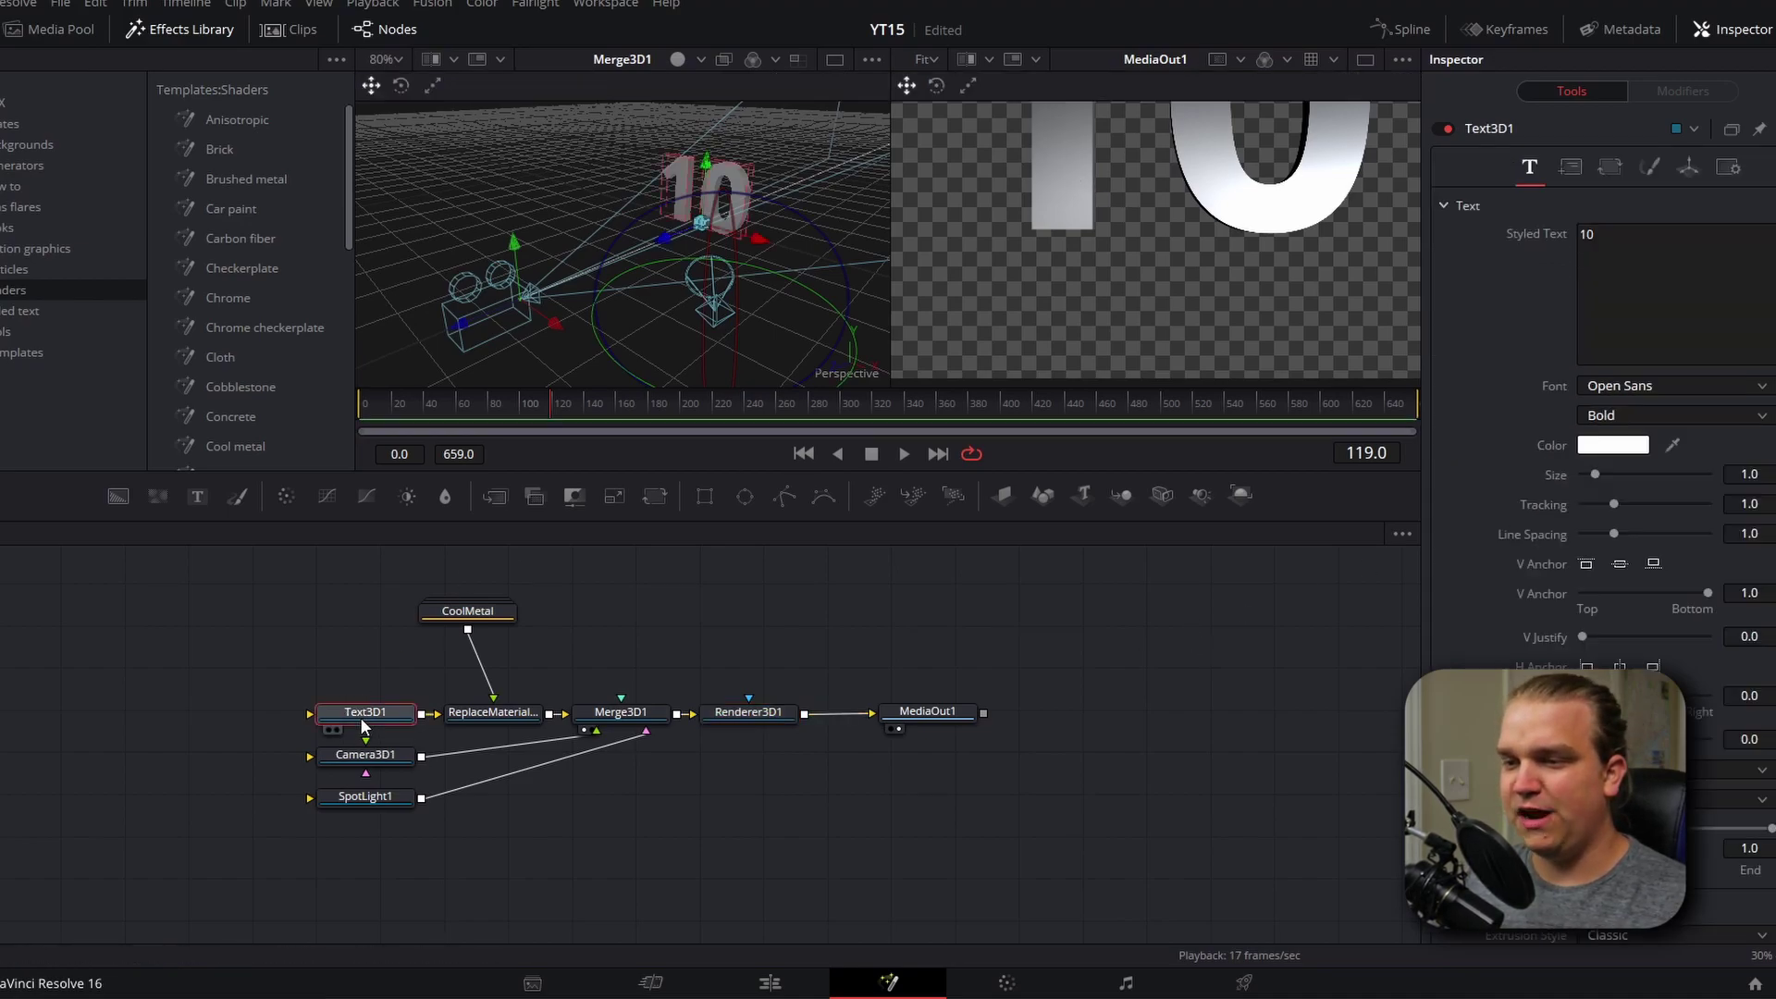
click(1568, 166)
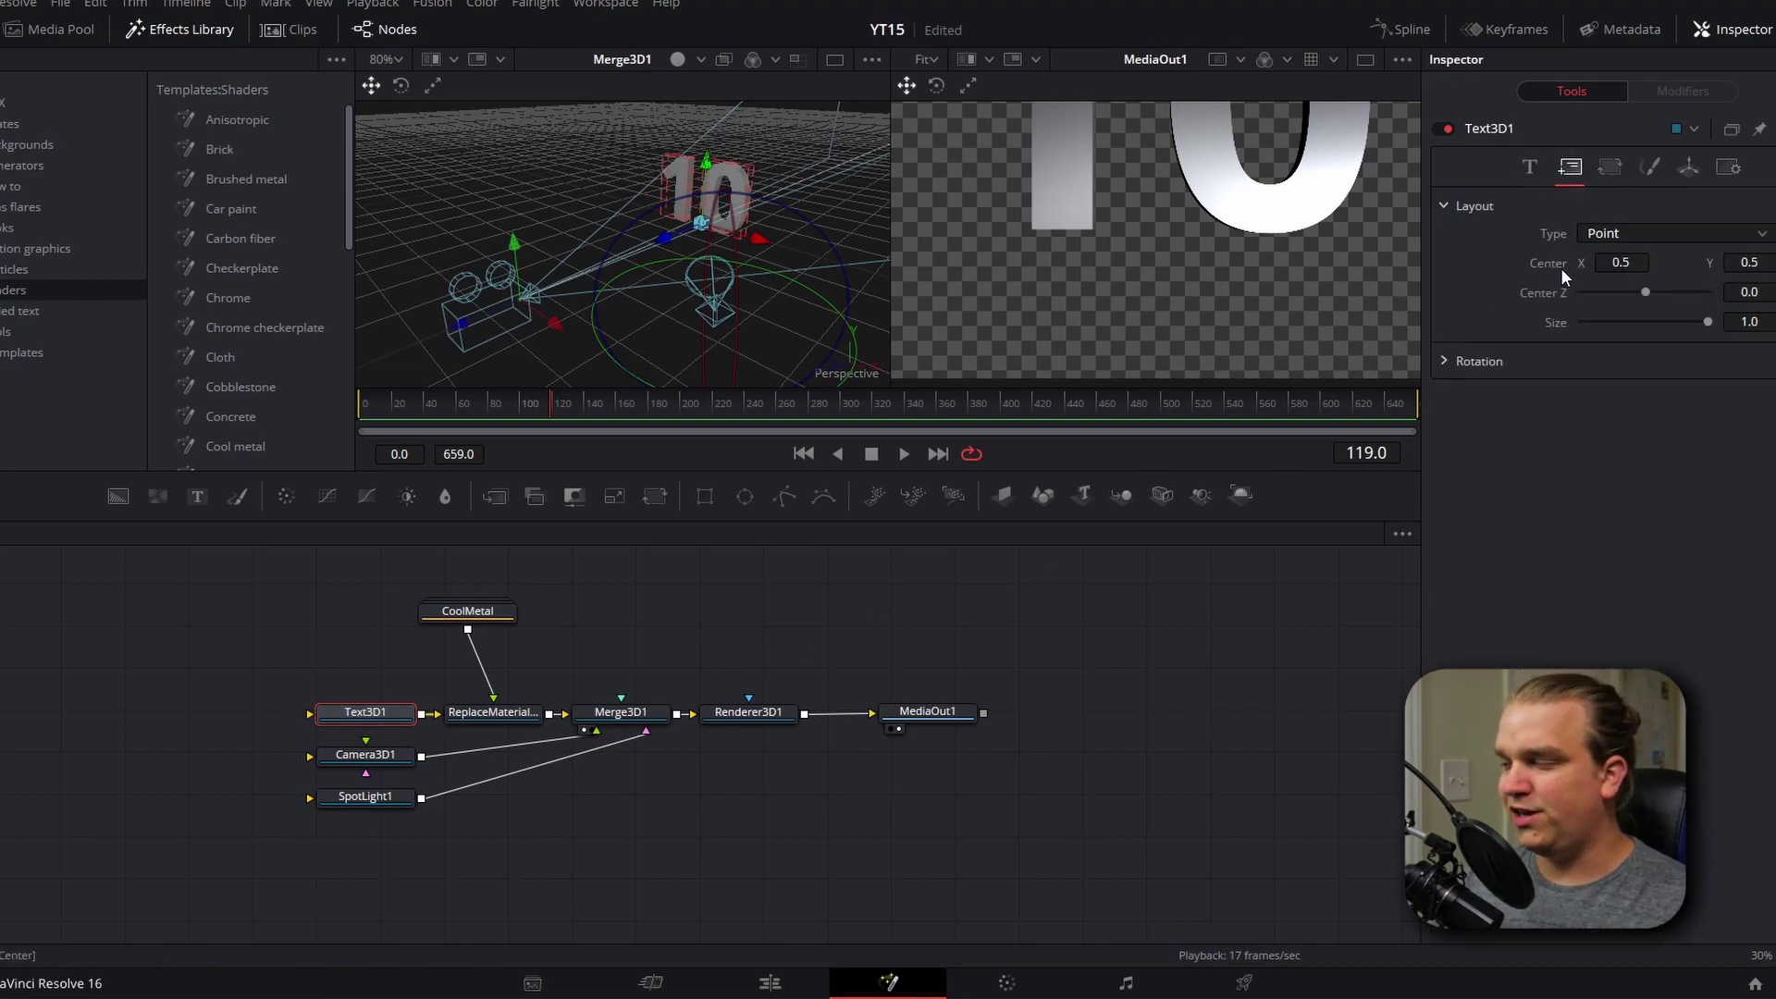
drag(1748, 262, 1661, 262)
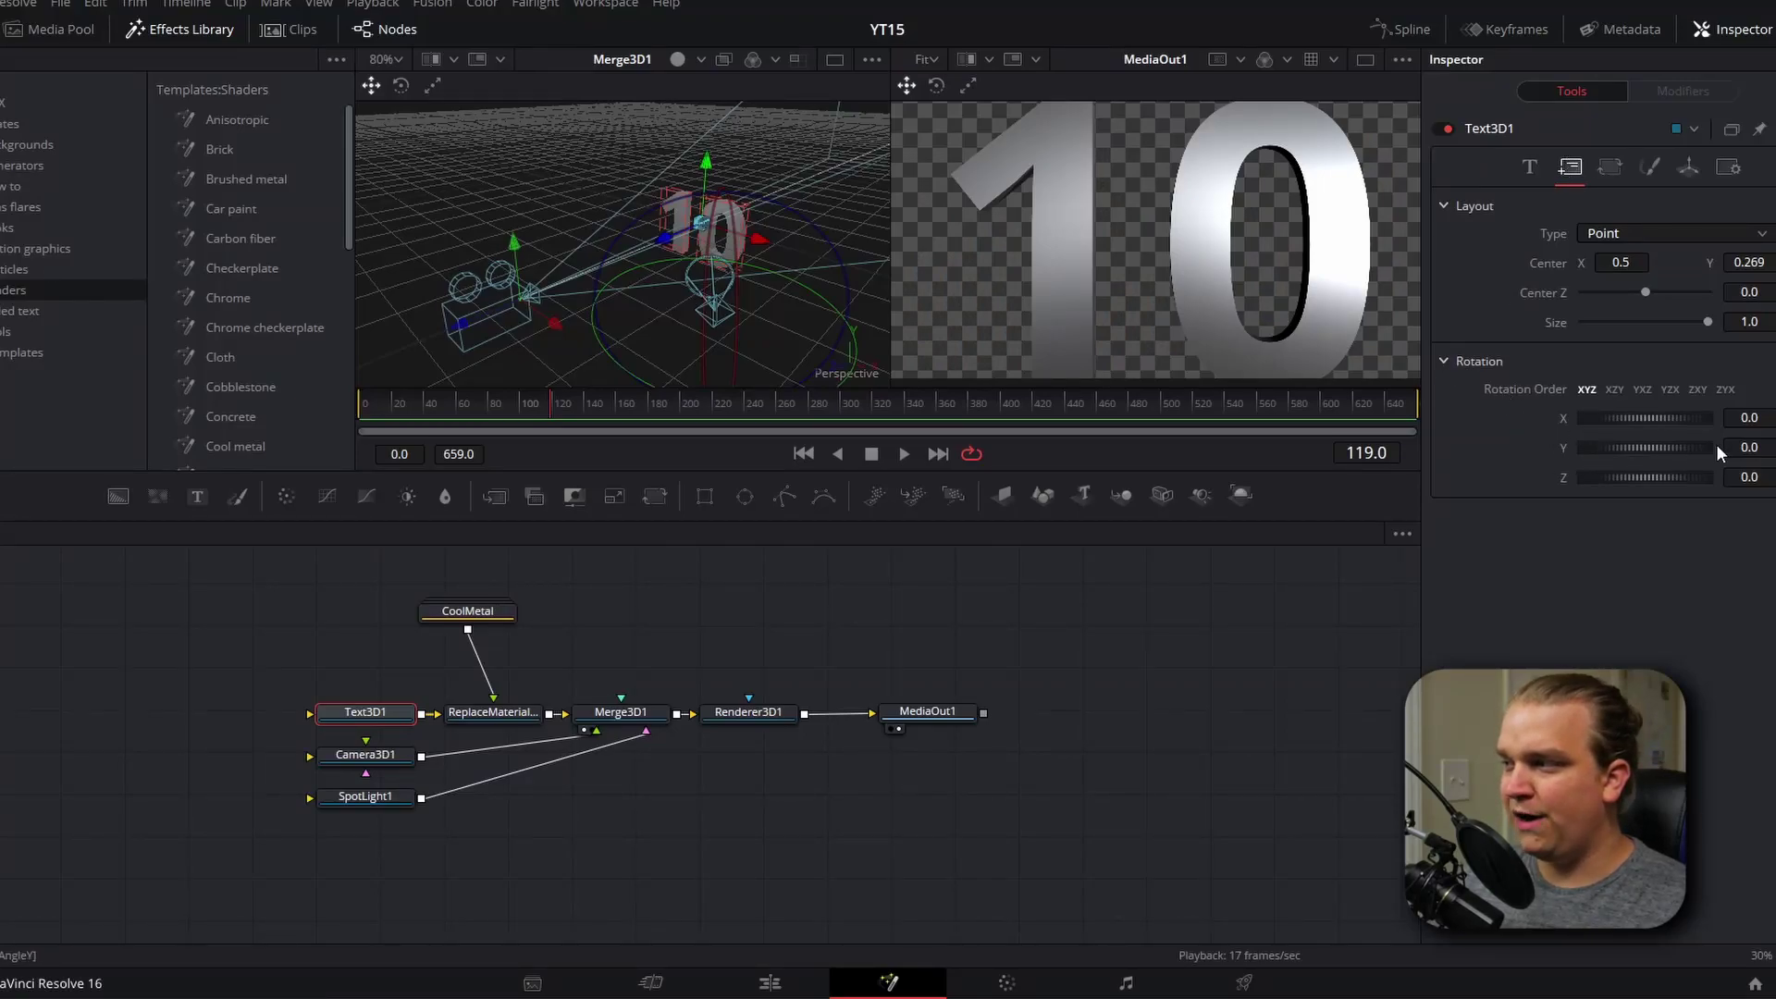
click(1747, 448)
text(90)
key(Tab)
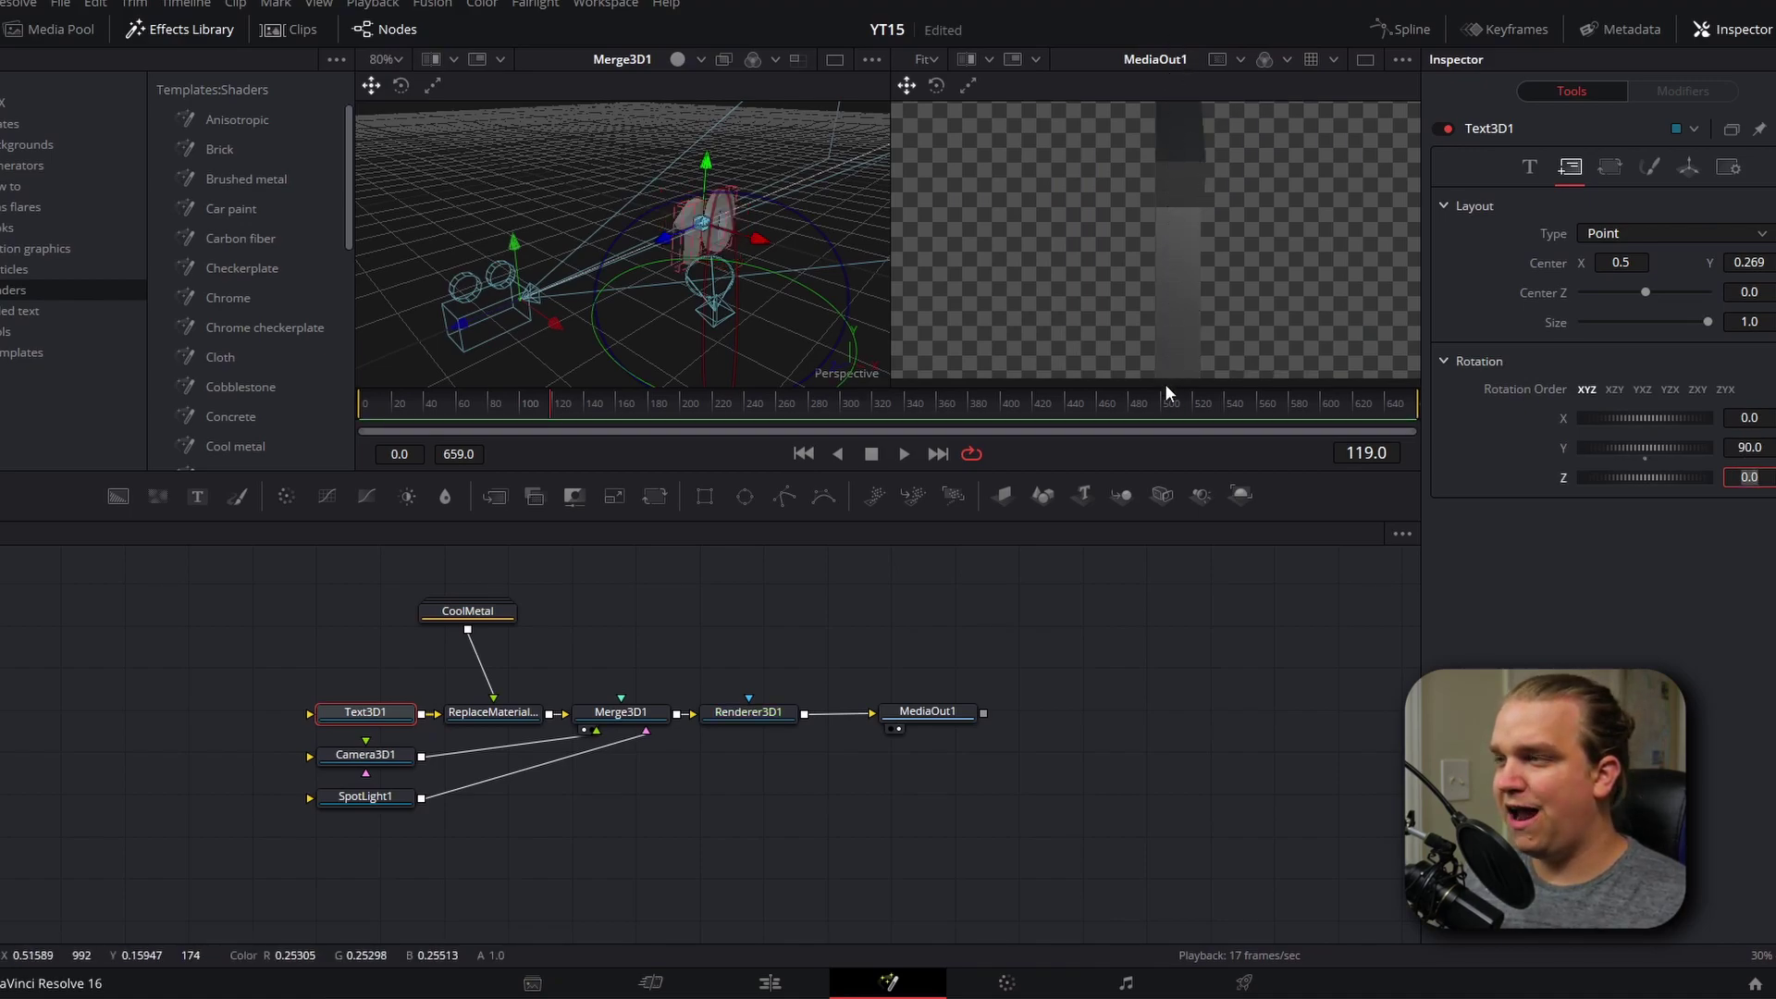
Show the guides in the MediaOut1 viewer and enlarge the view around the centre lines.
right_click(1086, 295)
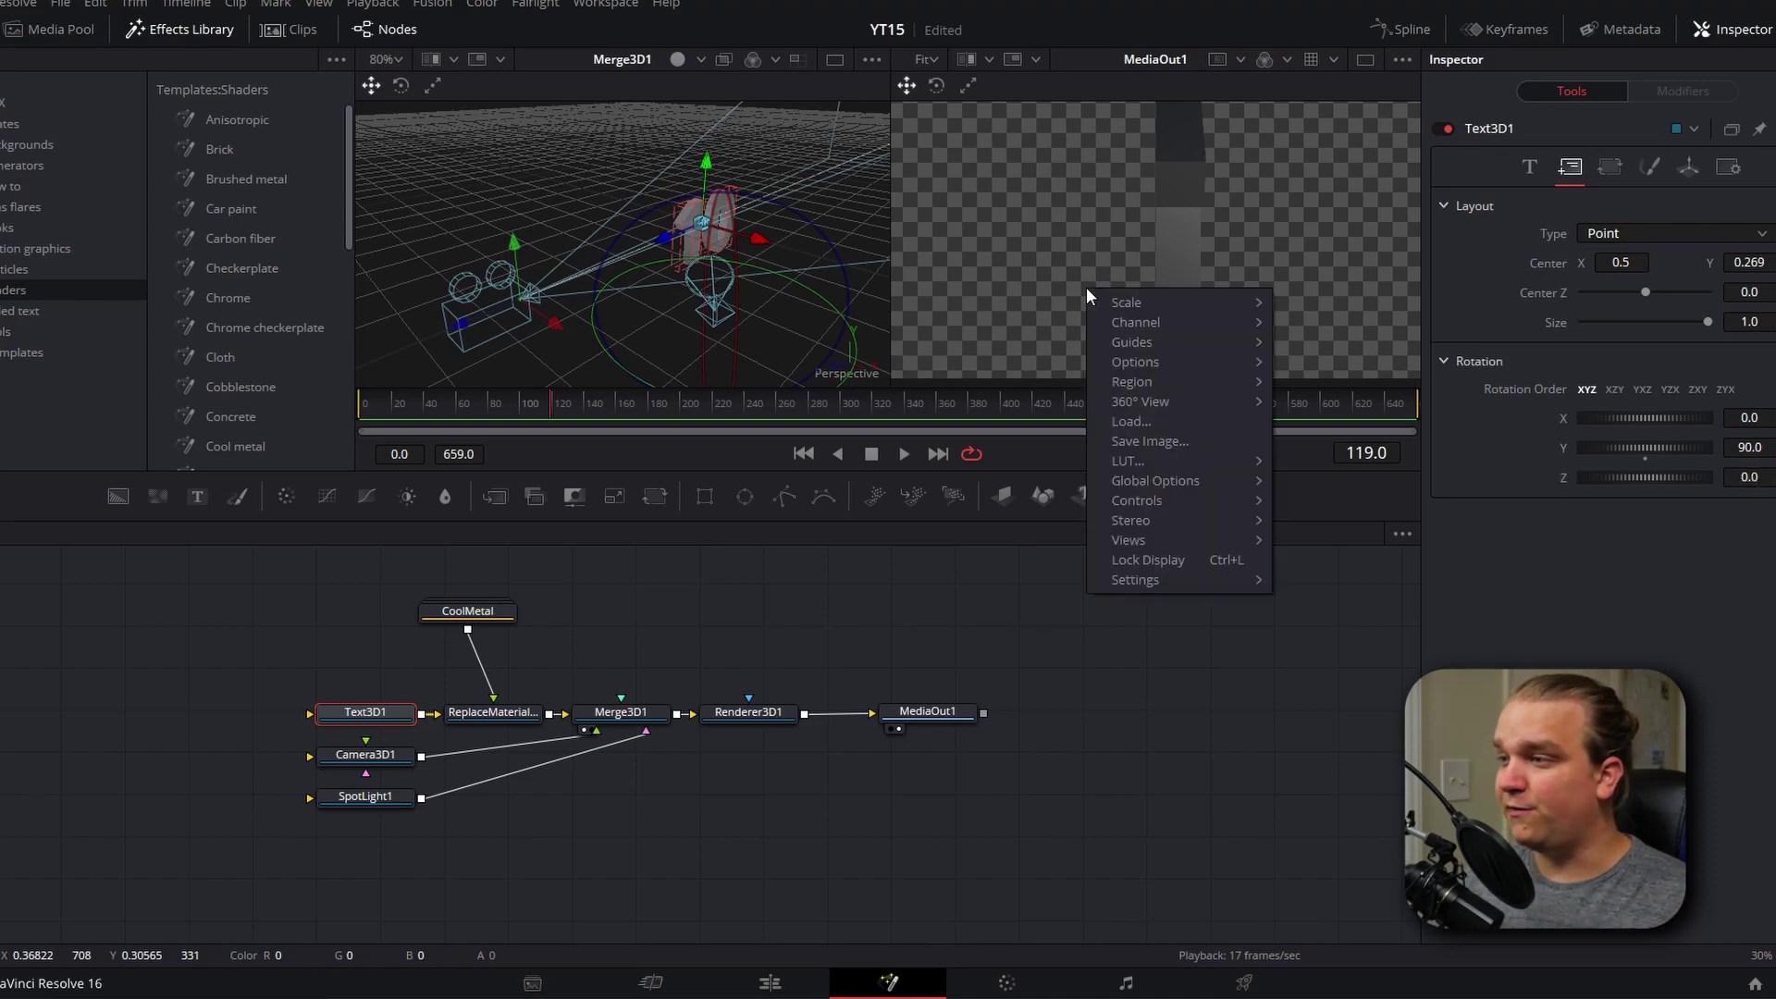
mouse_move(1173, 345)
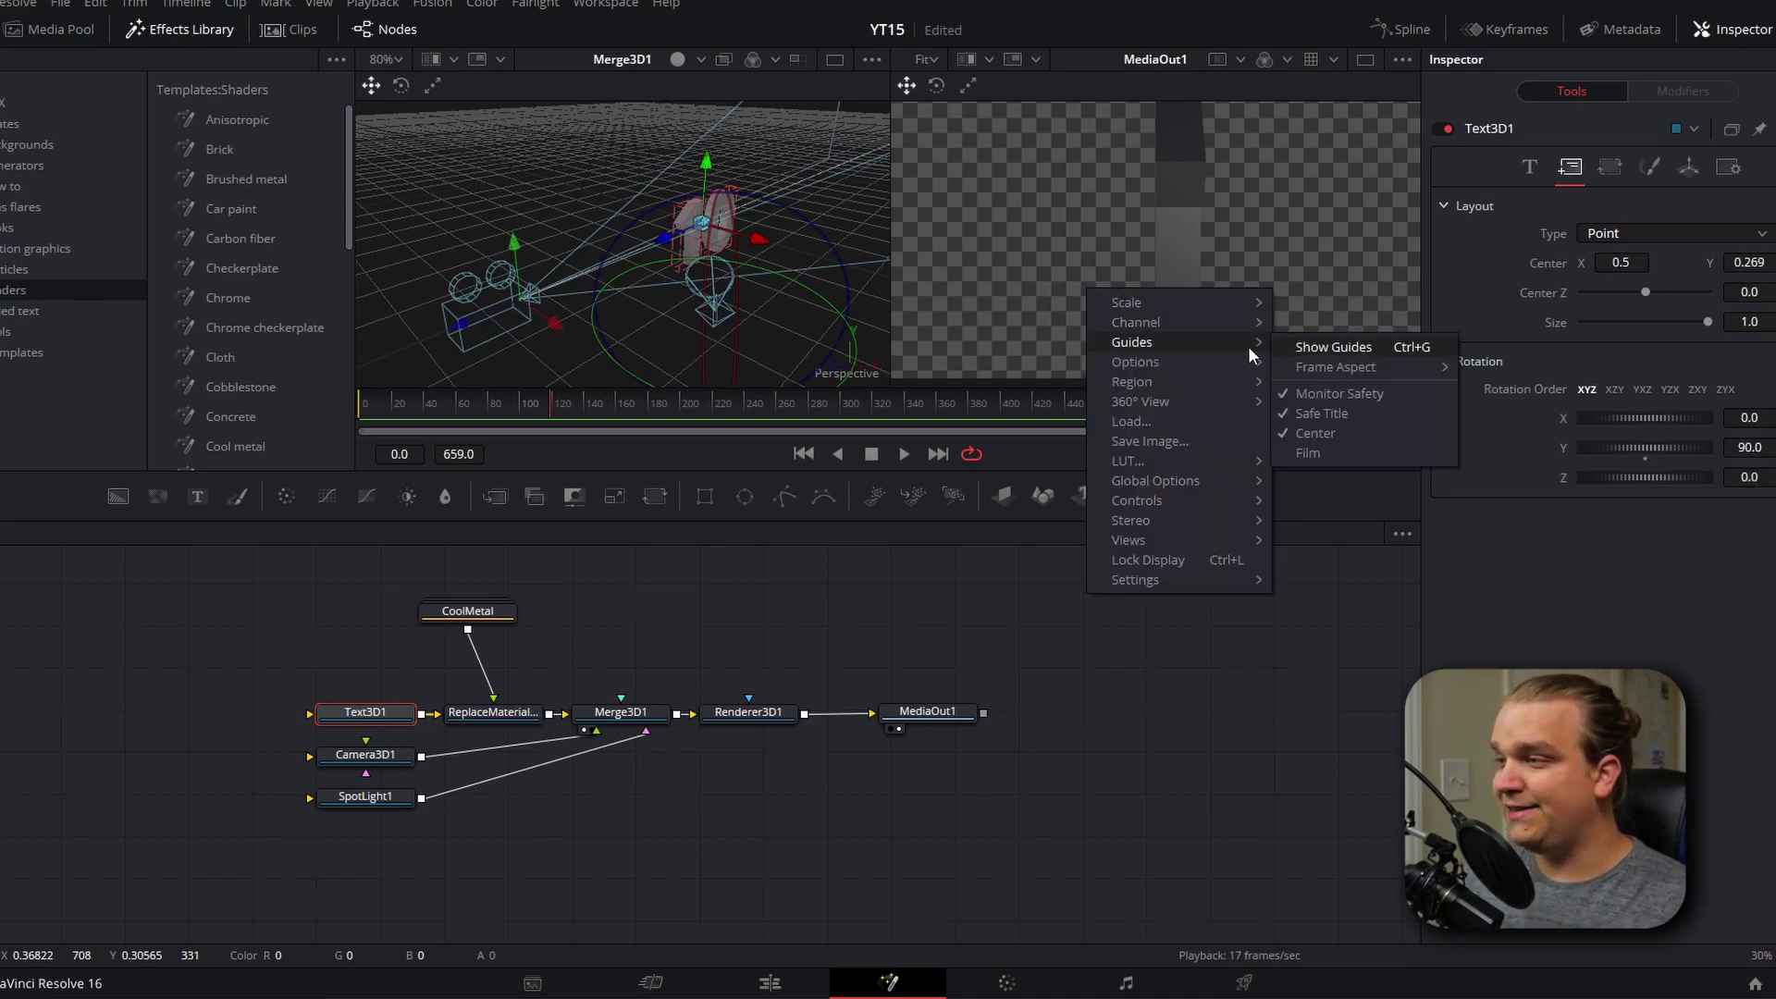
click(1336, 348)
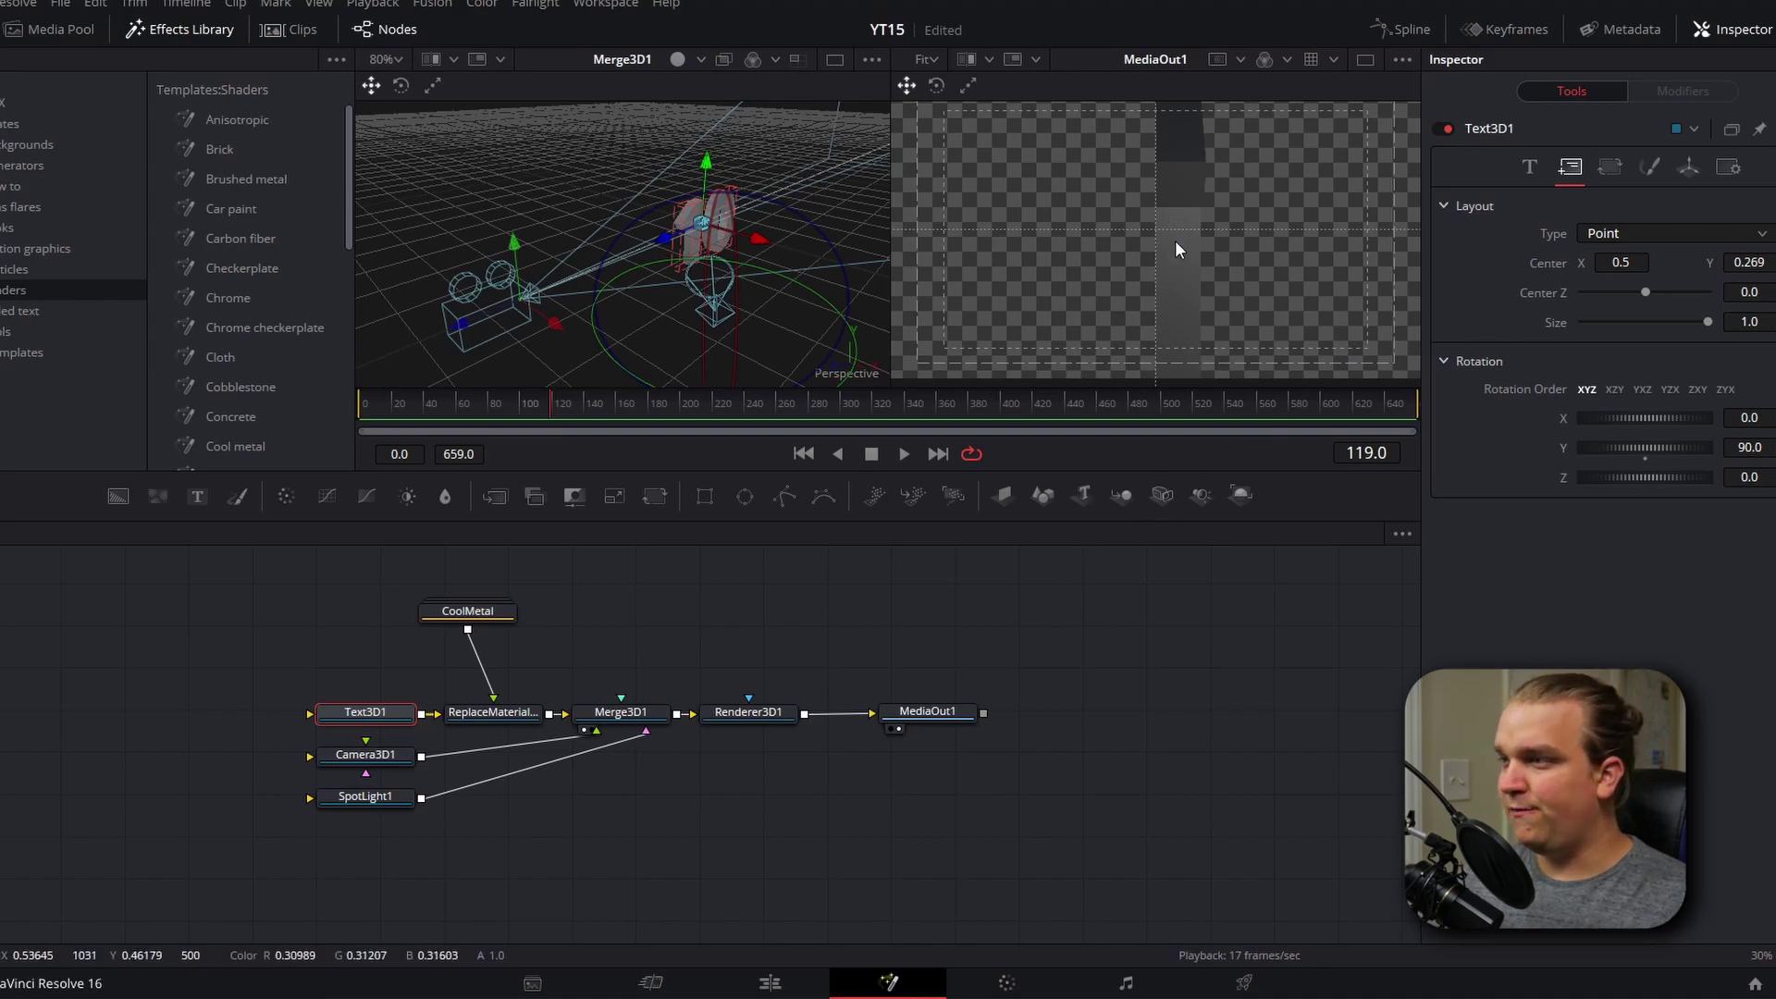
scroll(1175, 241, up, 1)
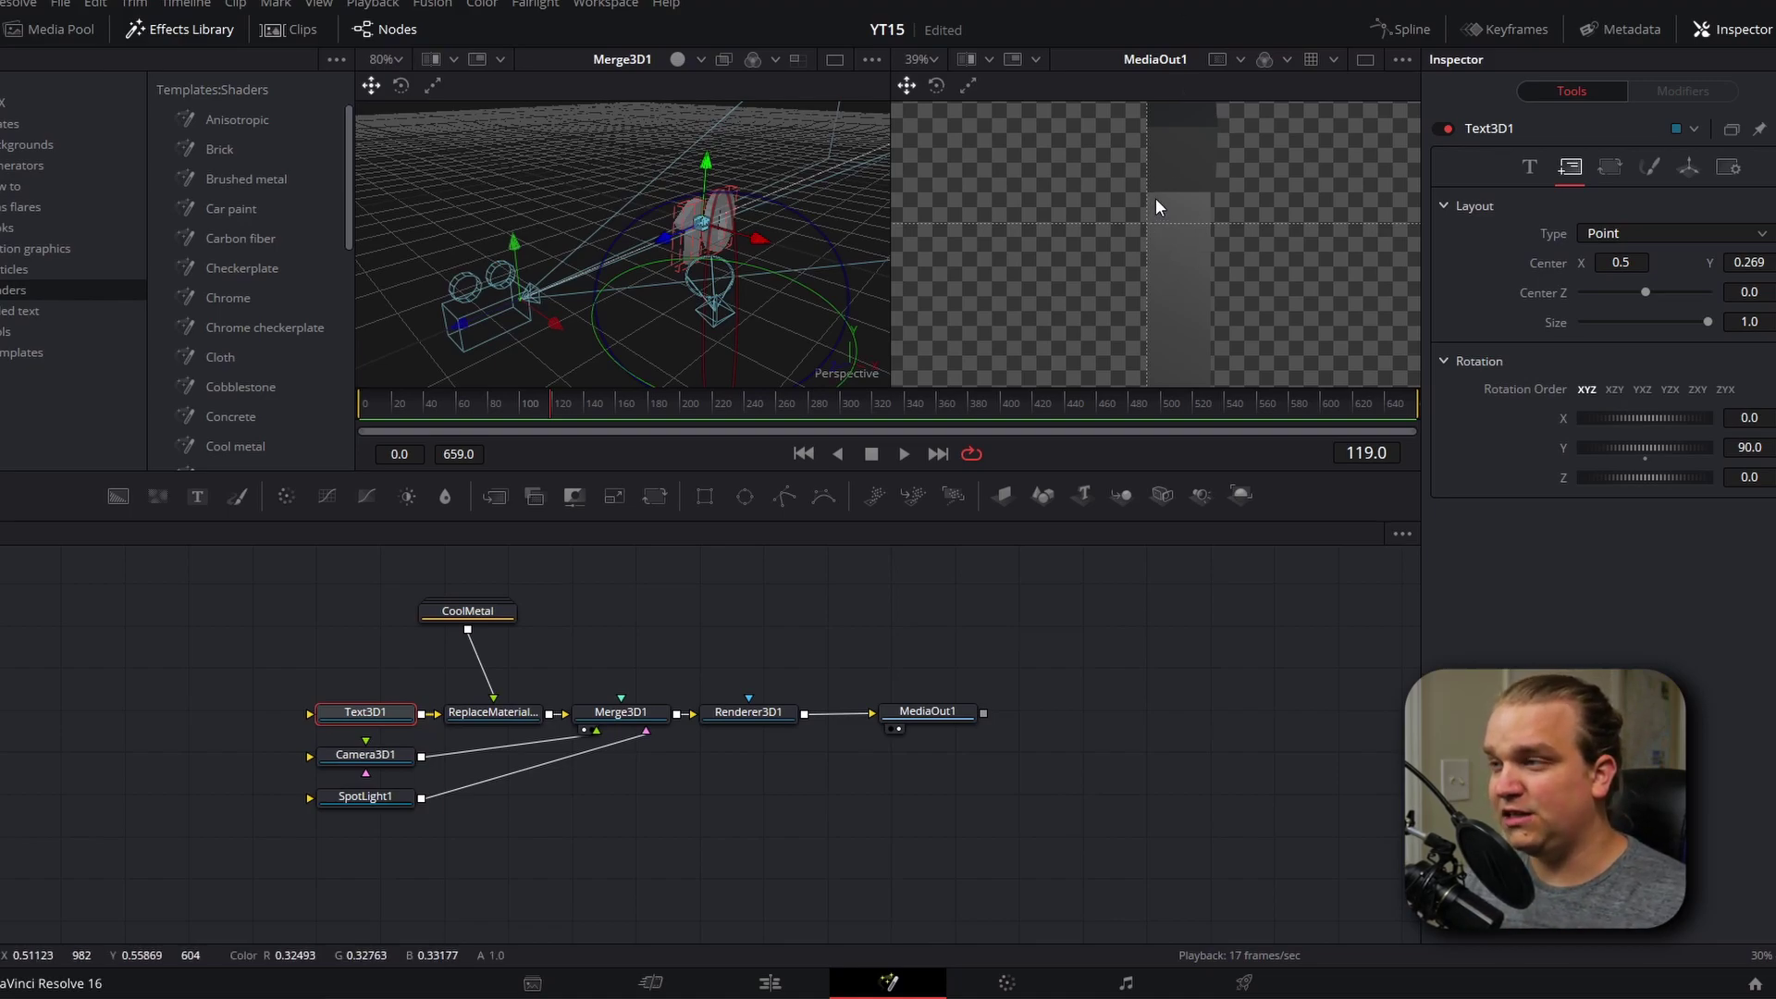
Set Text3D1's layout Y rotation to -90 to compare the text's centring from the opposite side.
click(1749, 447)
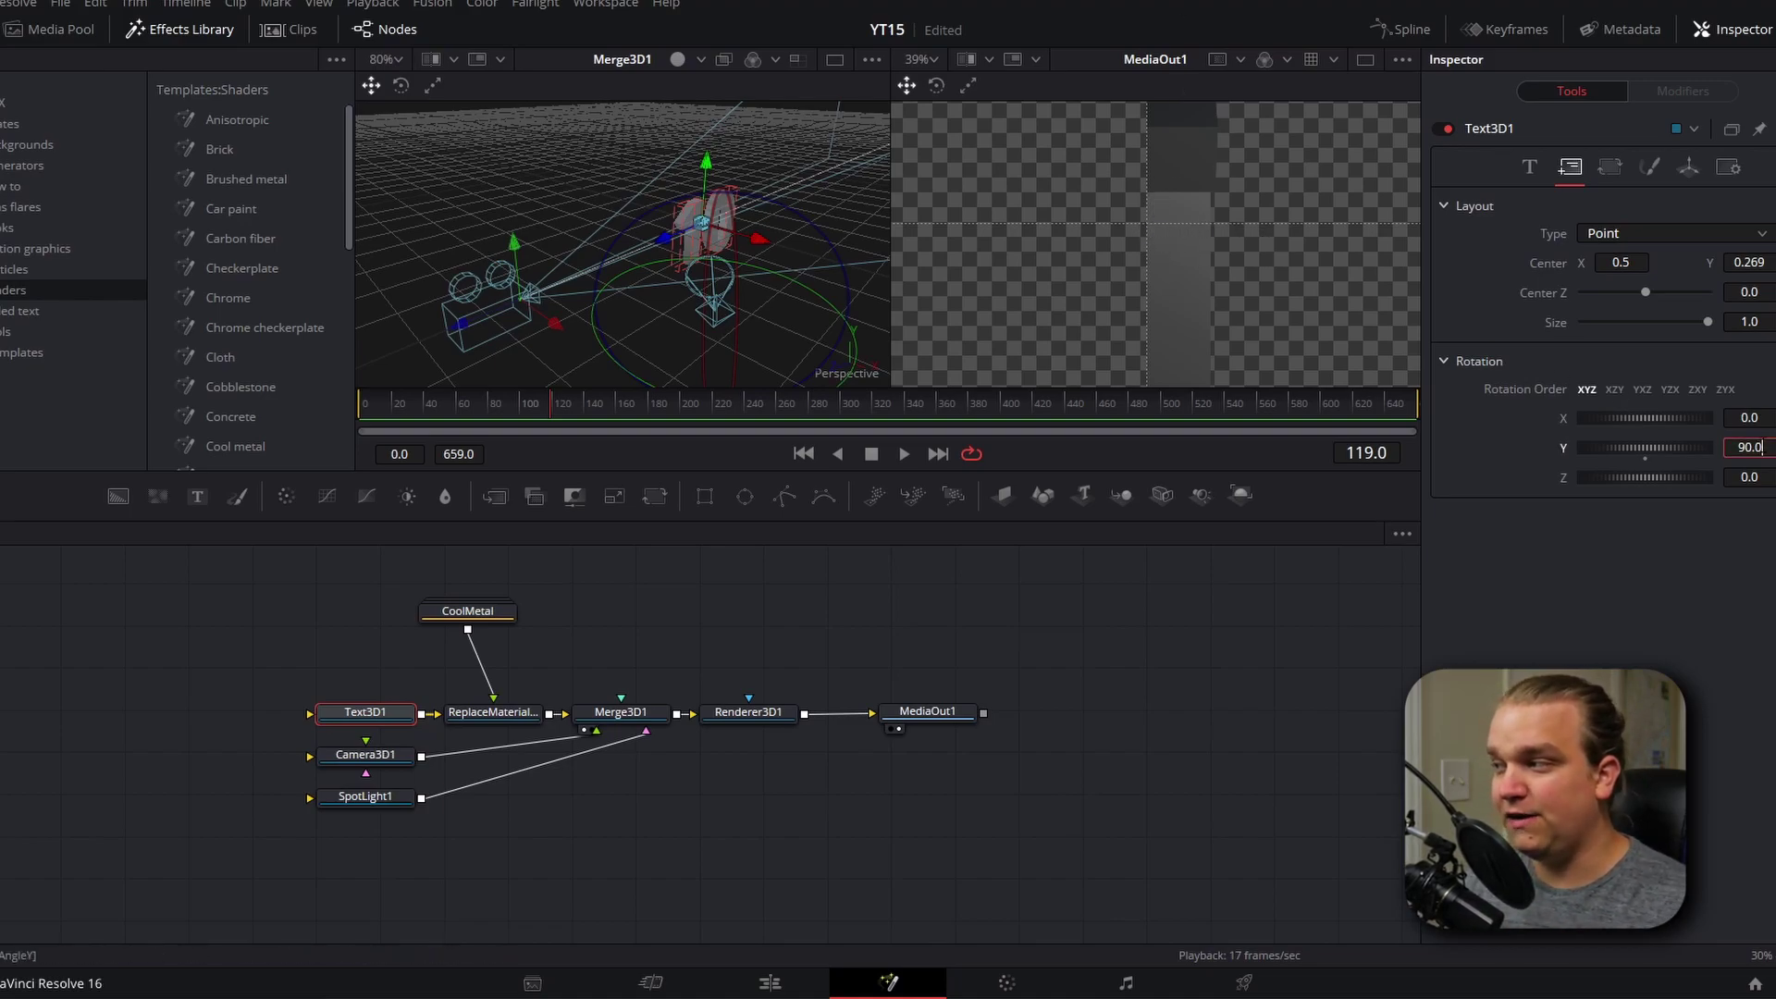
key(Home)
text(-)
key(Tab)
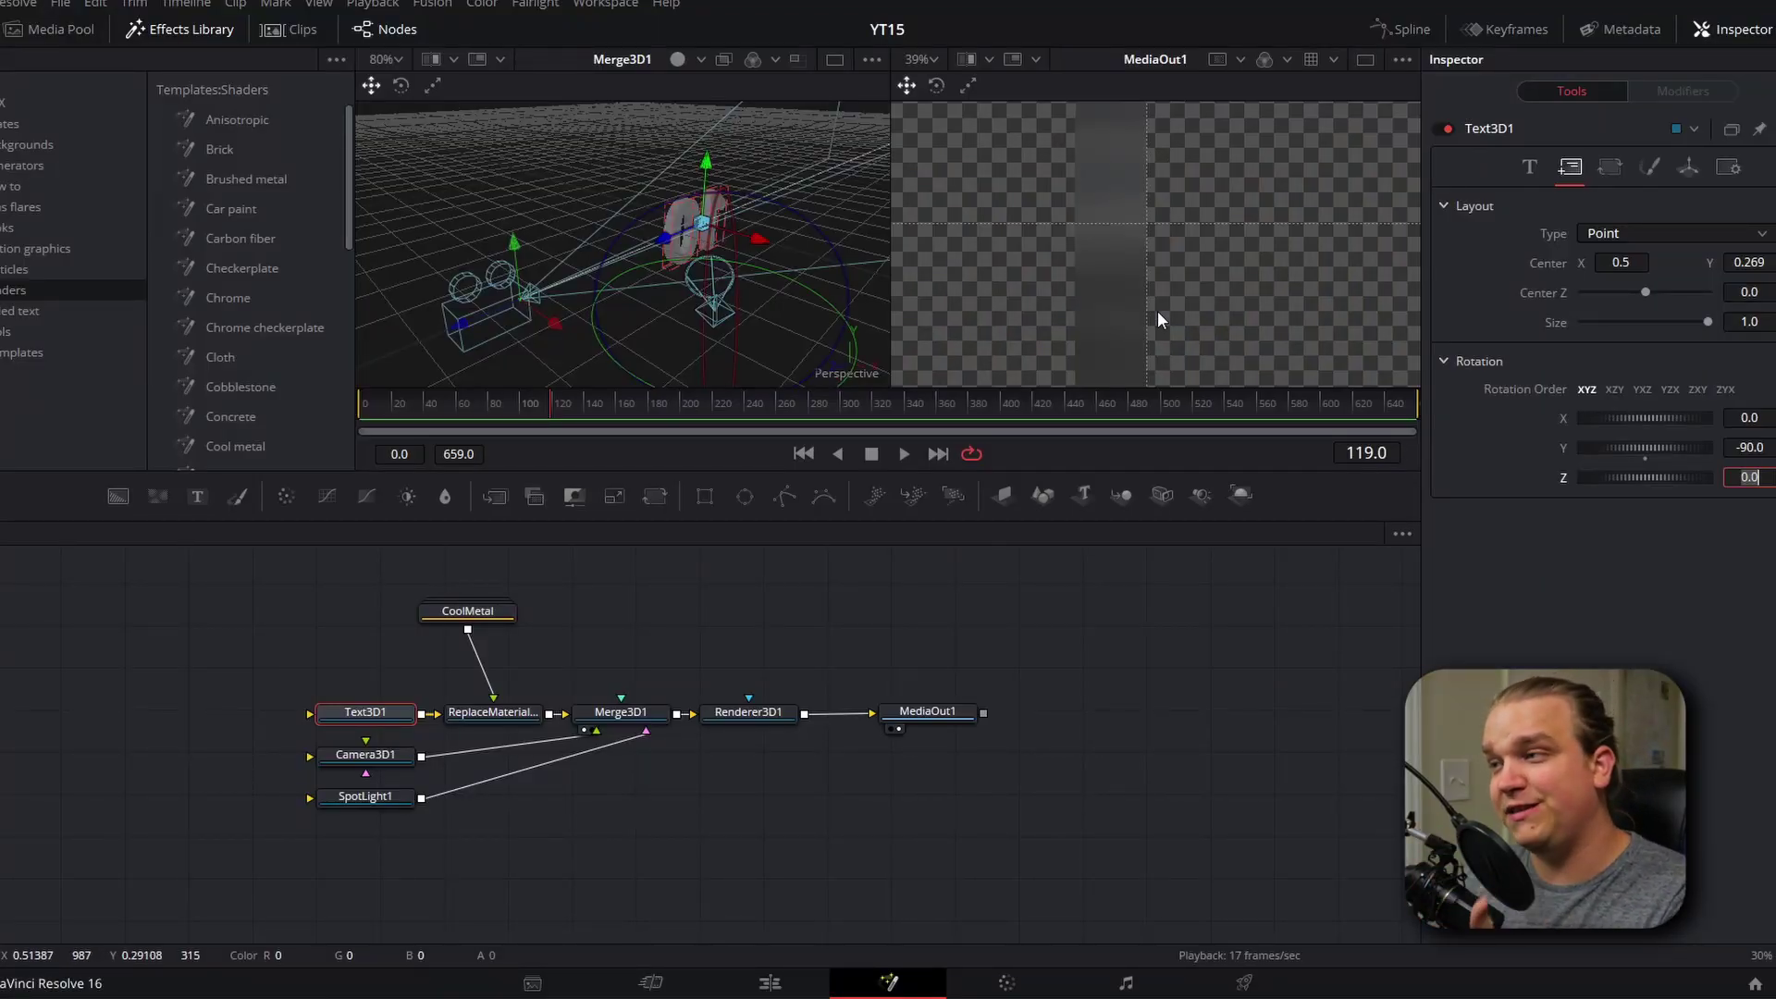
Enter a small negative Offset Z in Text3D1's shading Position settings to centre the extruded text on its rotation axis.
click(1651, 169)
scroll(1522, 392, down, 3)
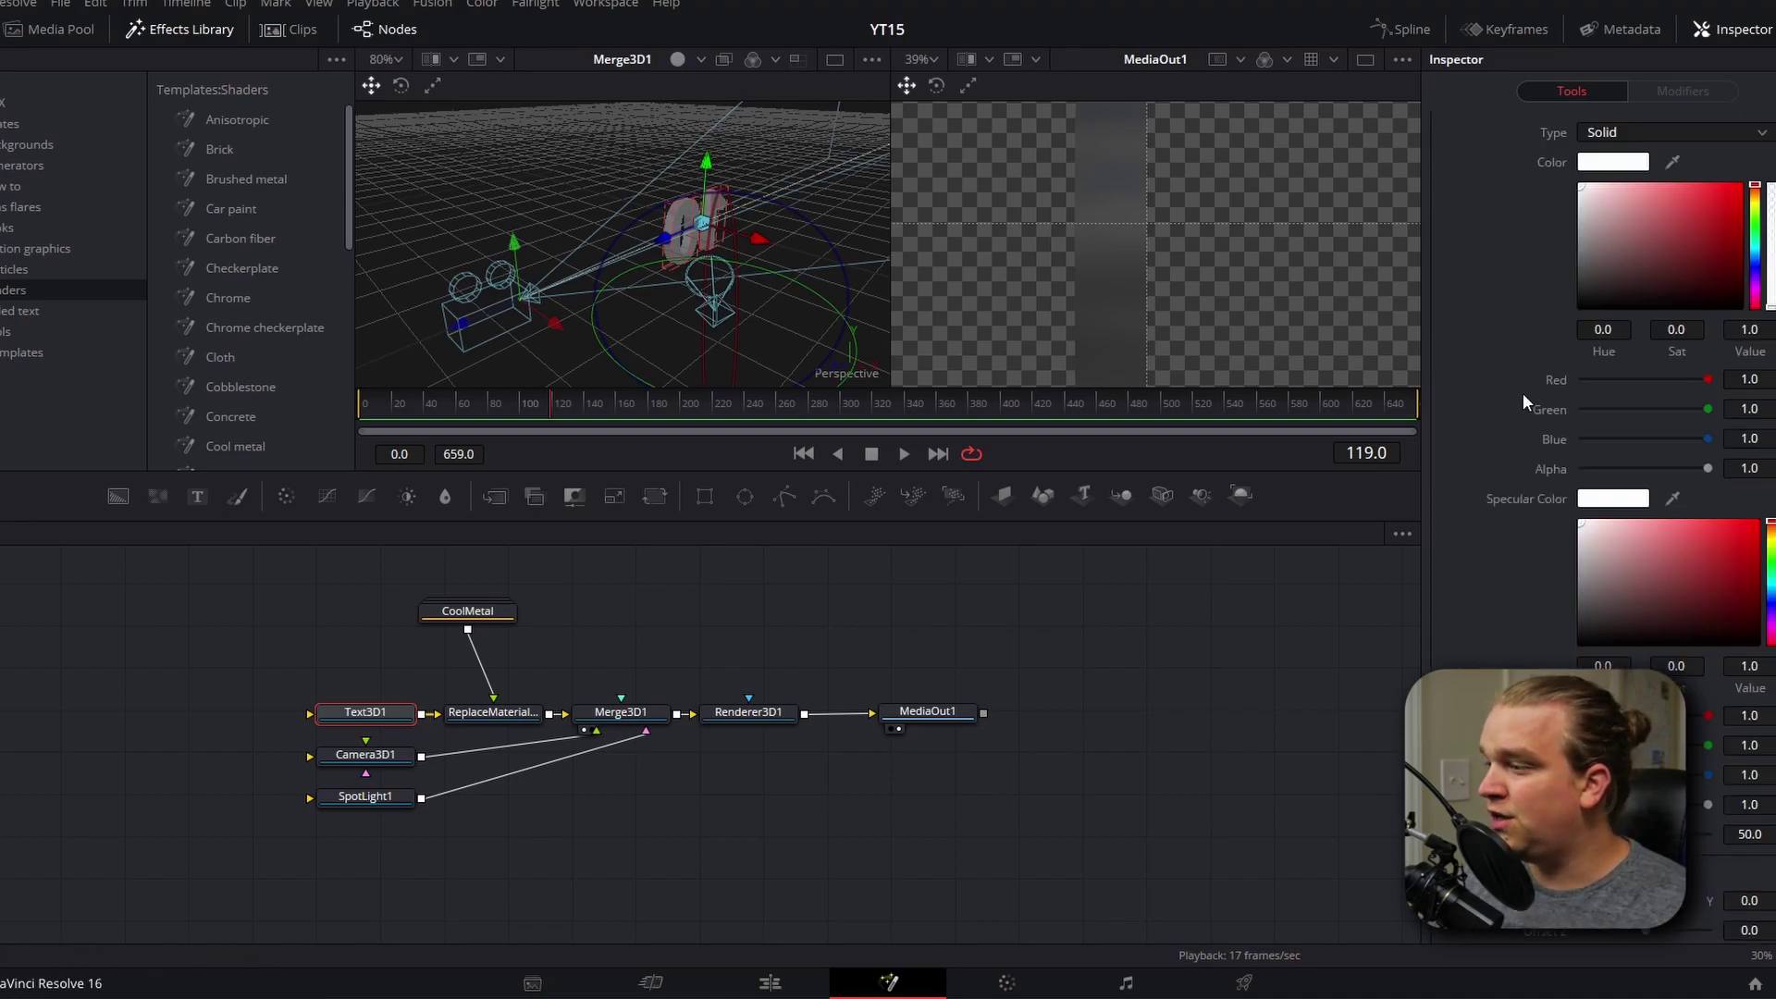
scroll(1523, 392, down, 3)
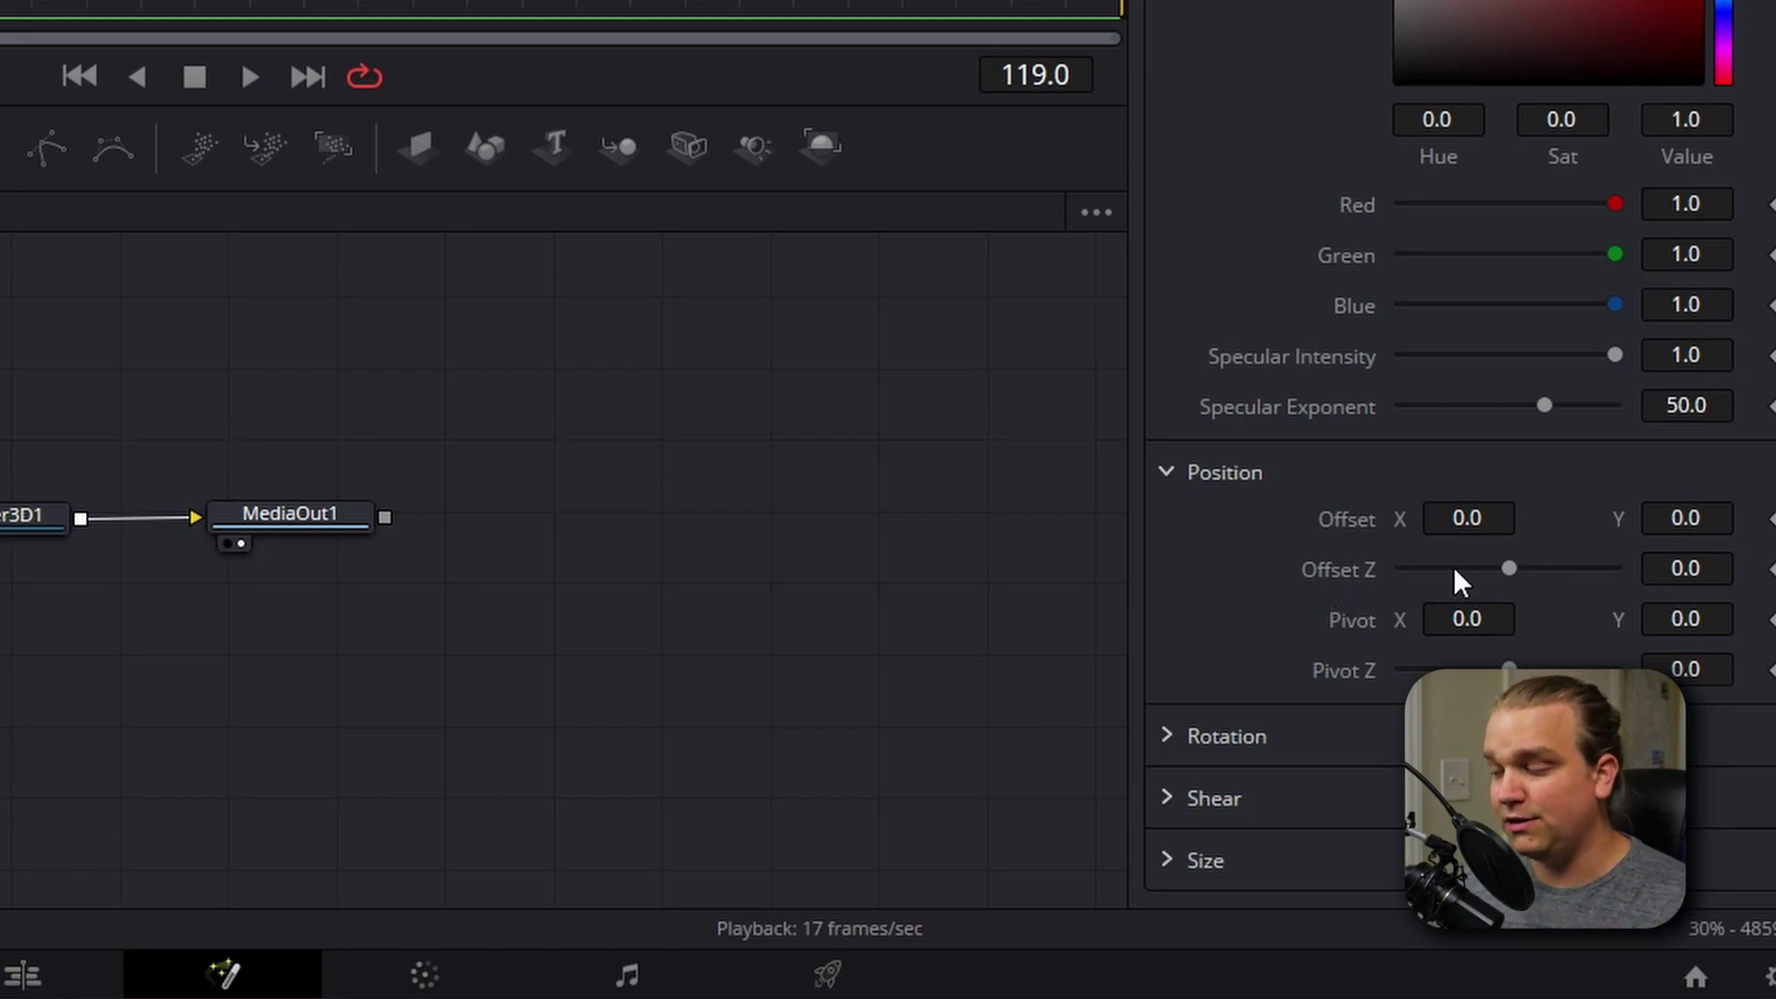
click(1467, 619)
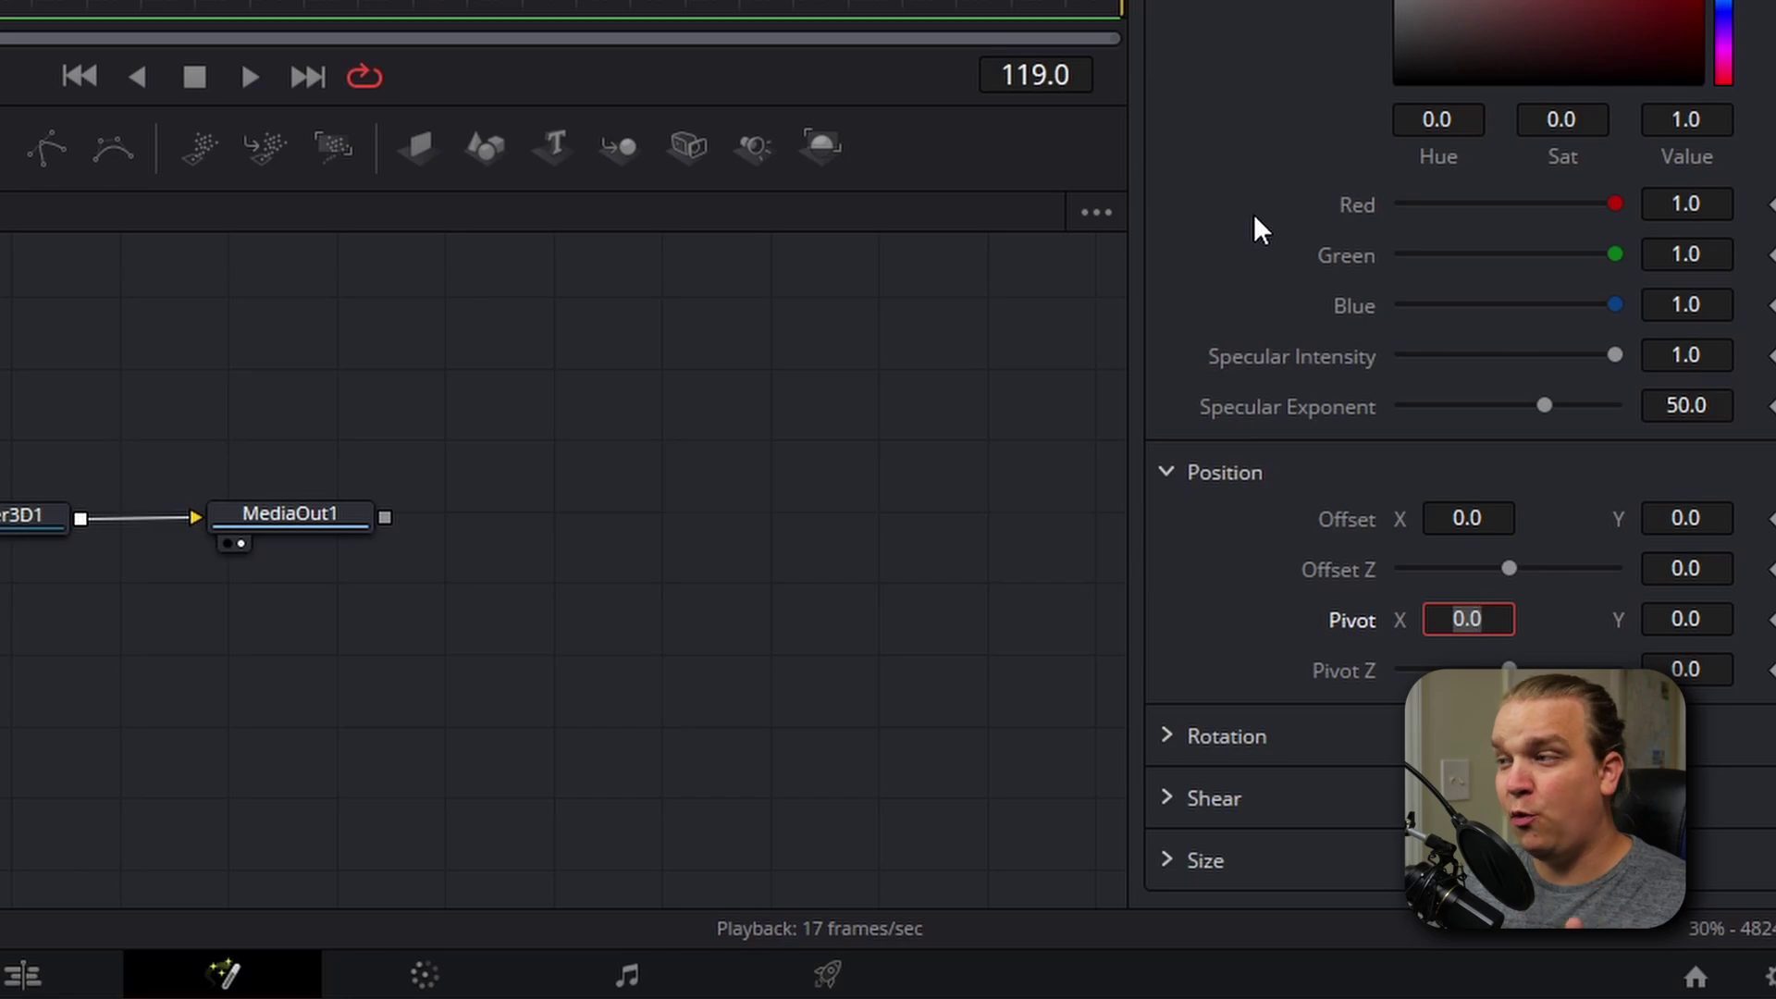
click(1700, 574)
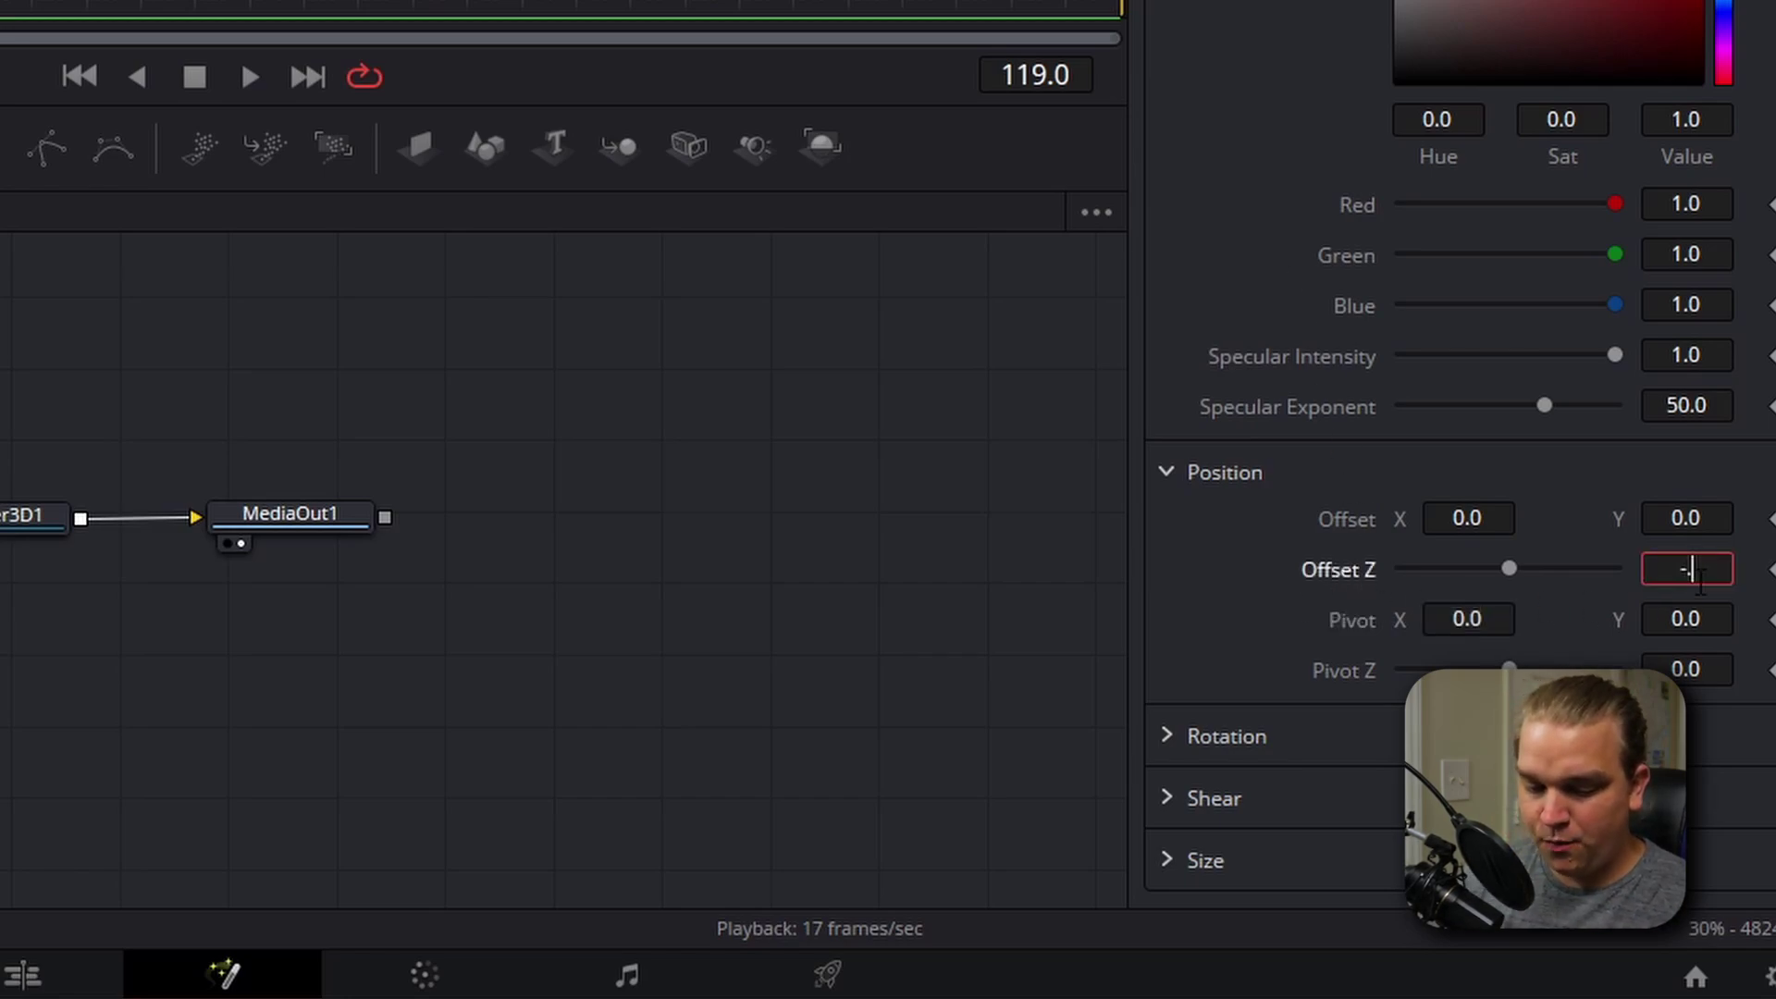
key(Tab)
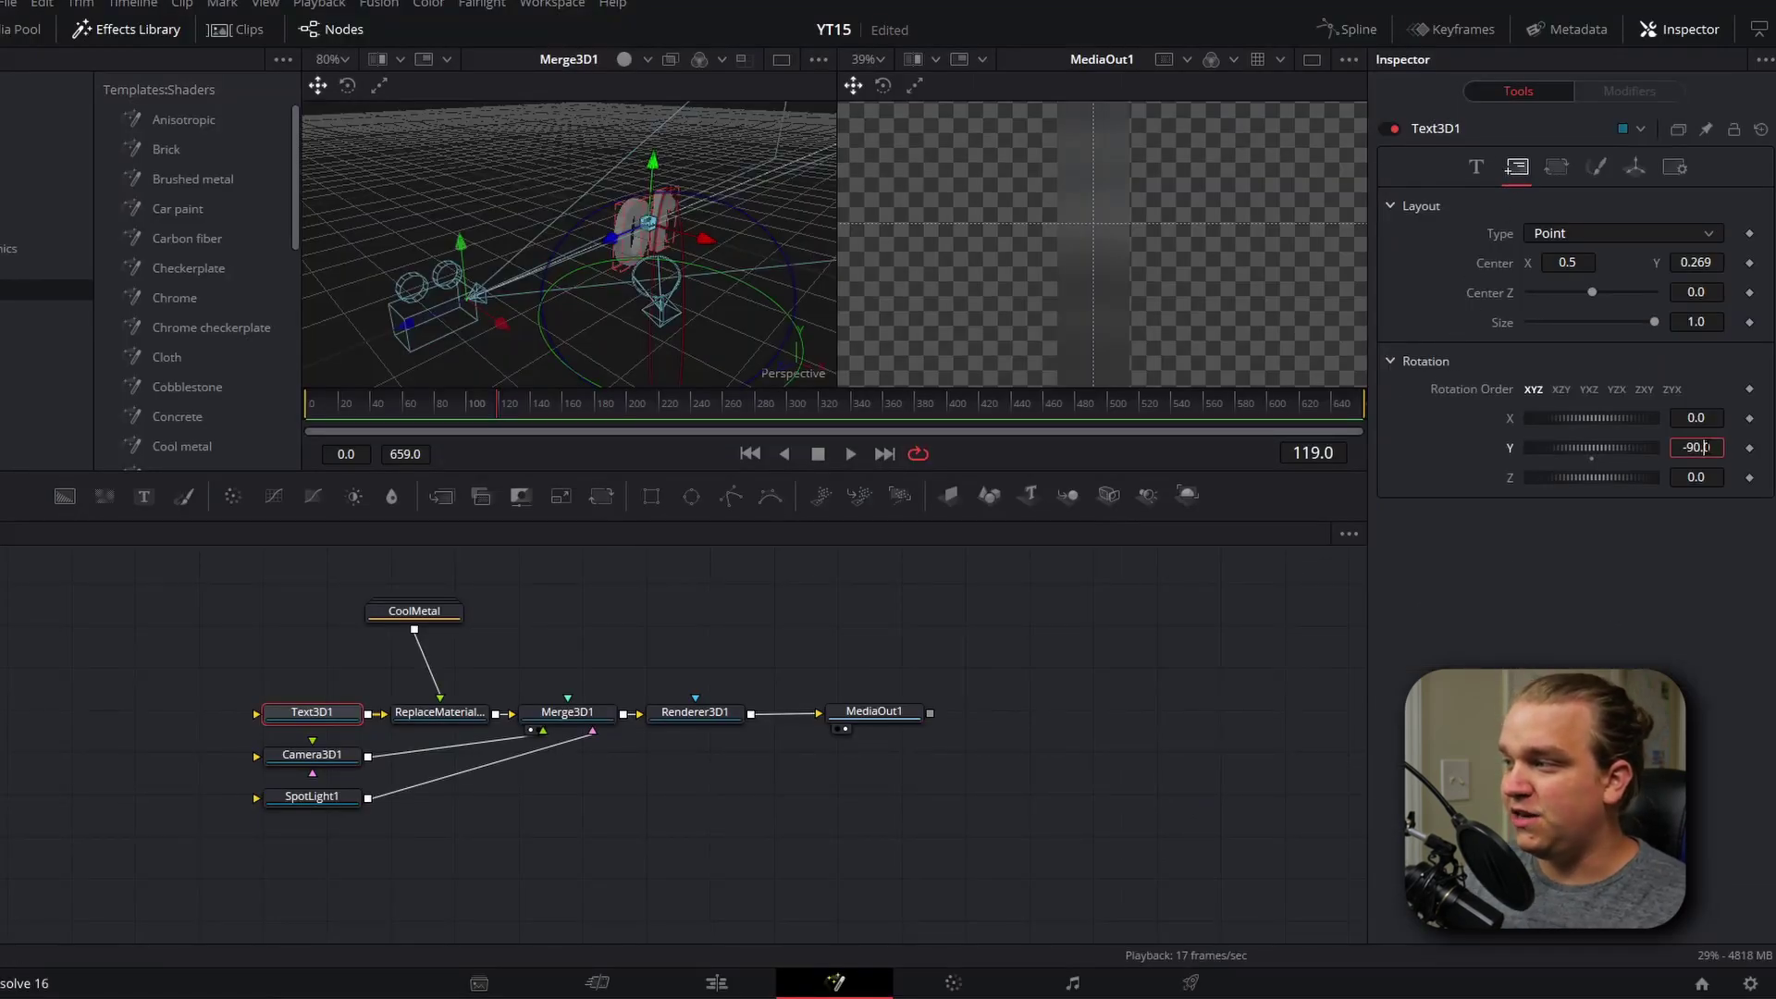
Keyframe Text3D1's layout Y rotation from 90 at frame 0 to -90 at frame 60.
text(90)
key(Tab)
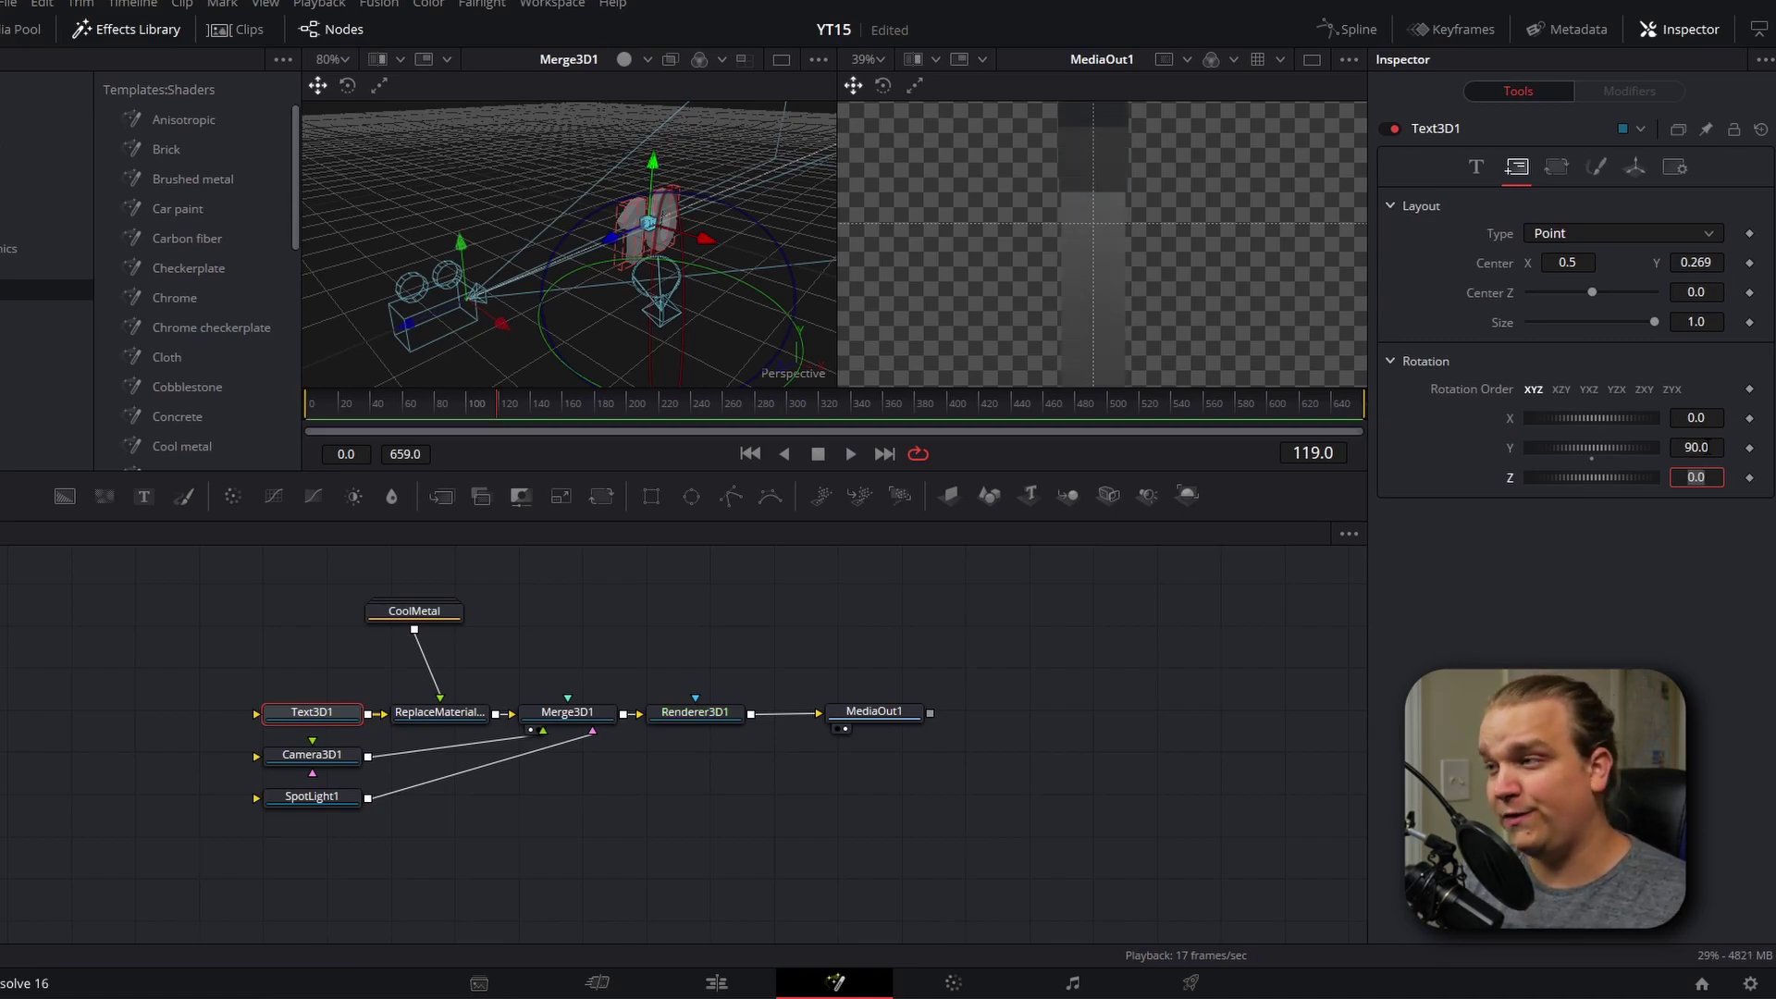
drag(497, 407, 522, 411)
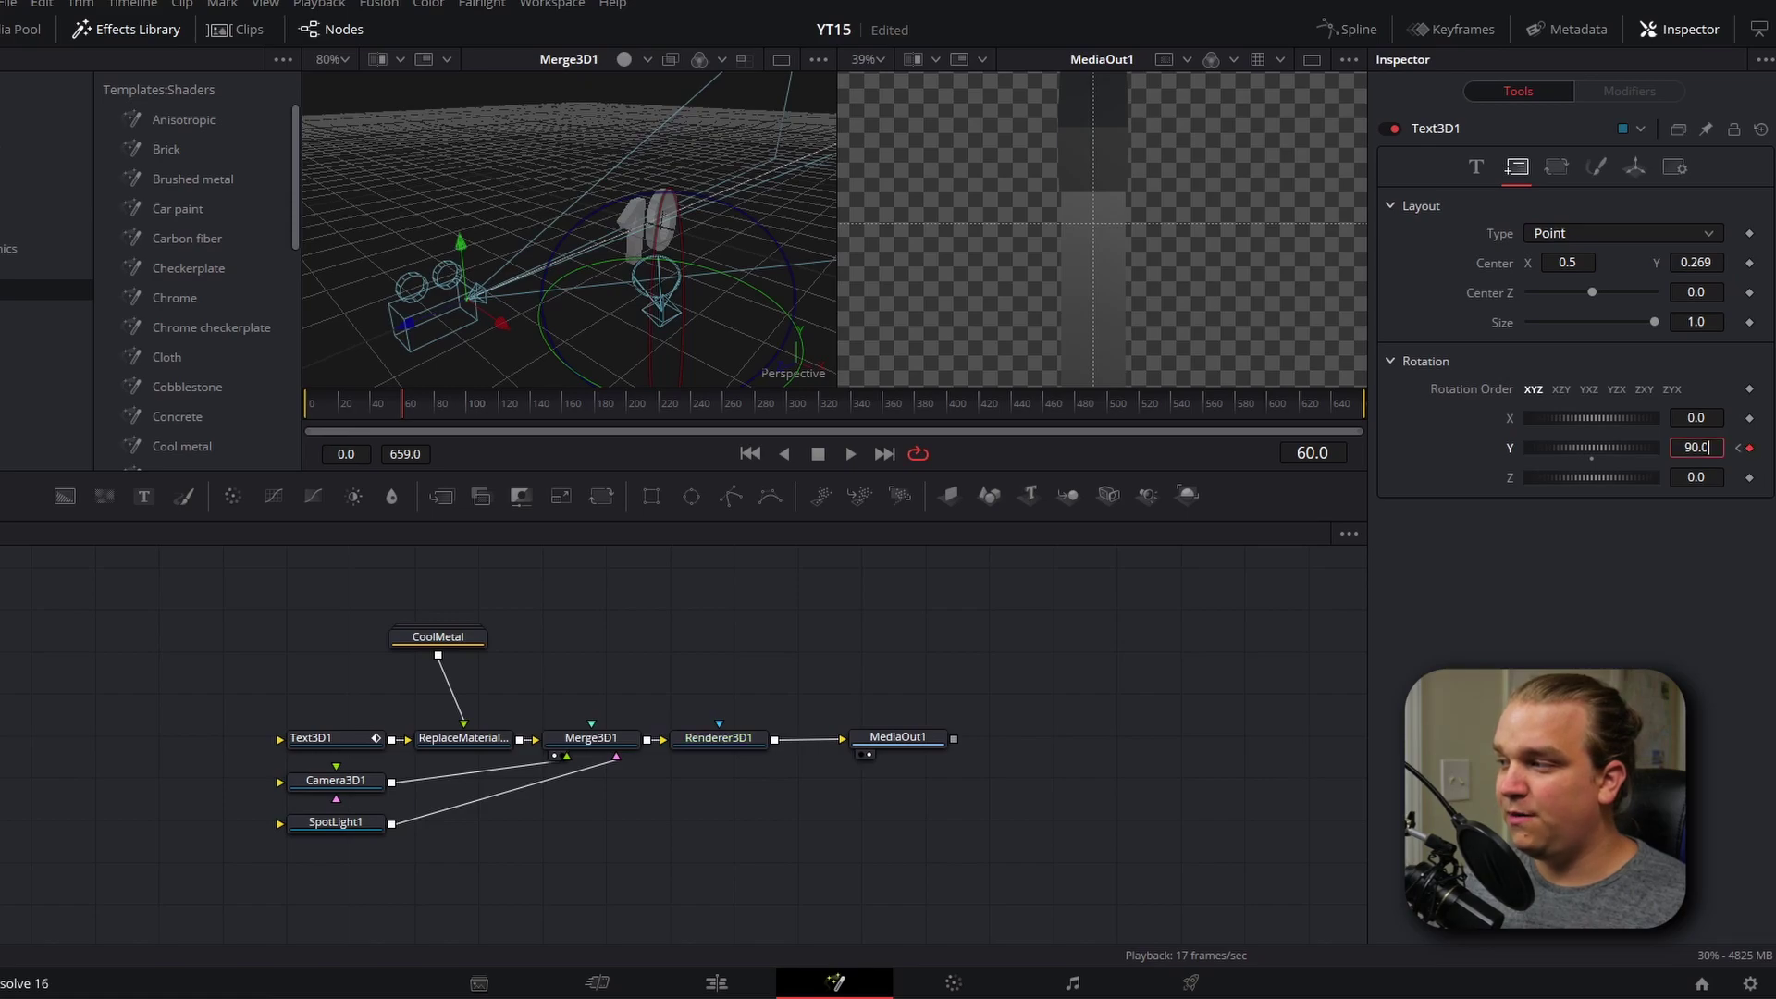
key(Return)
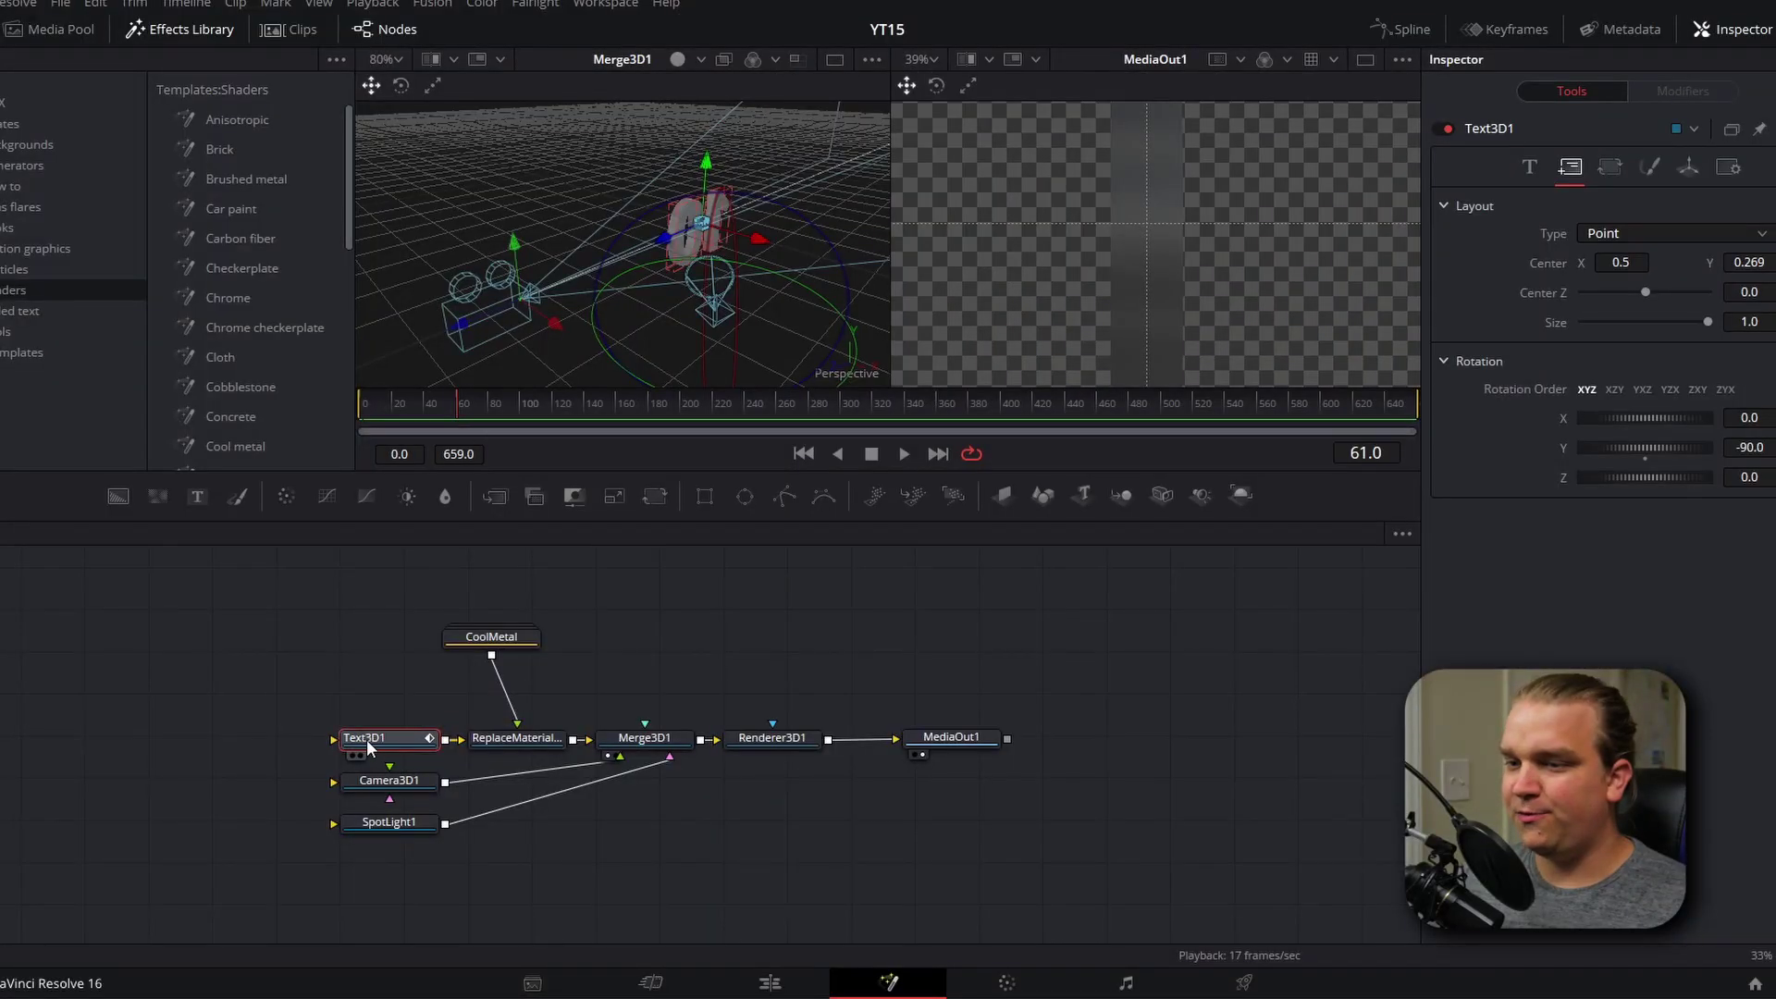
Display Text3D1's Y rotation curve in the Spline editor, select both keyframes and set them to loop.
click(1400, 29)
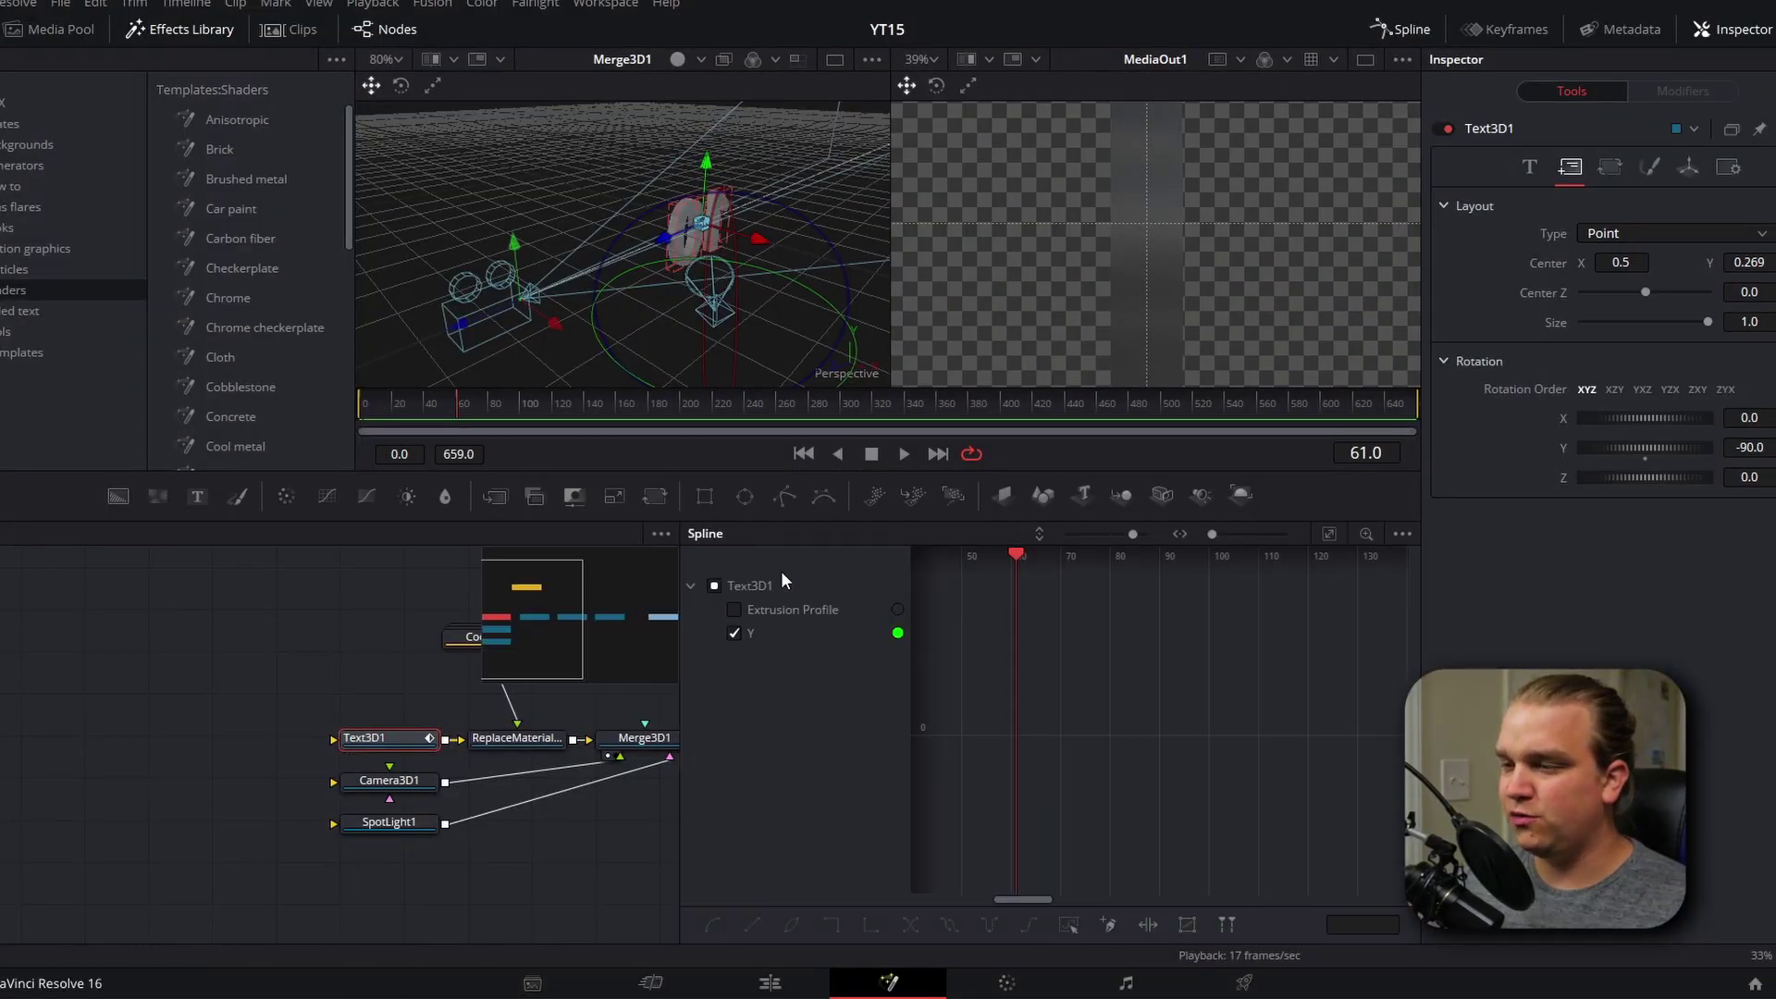
click(1329, 534)
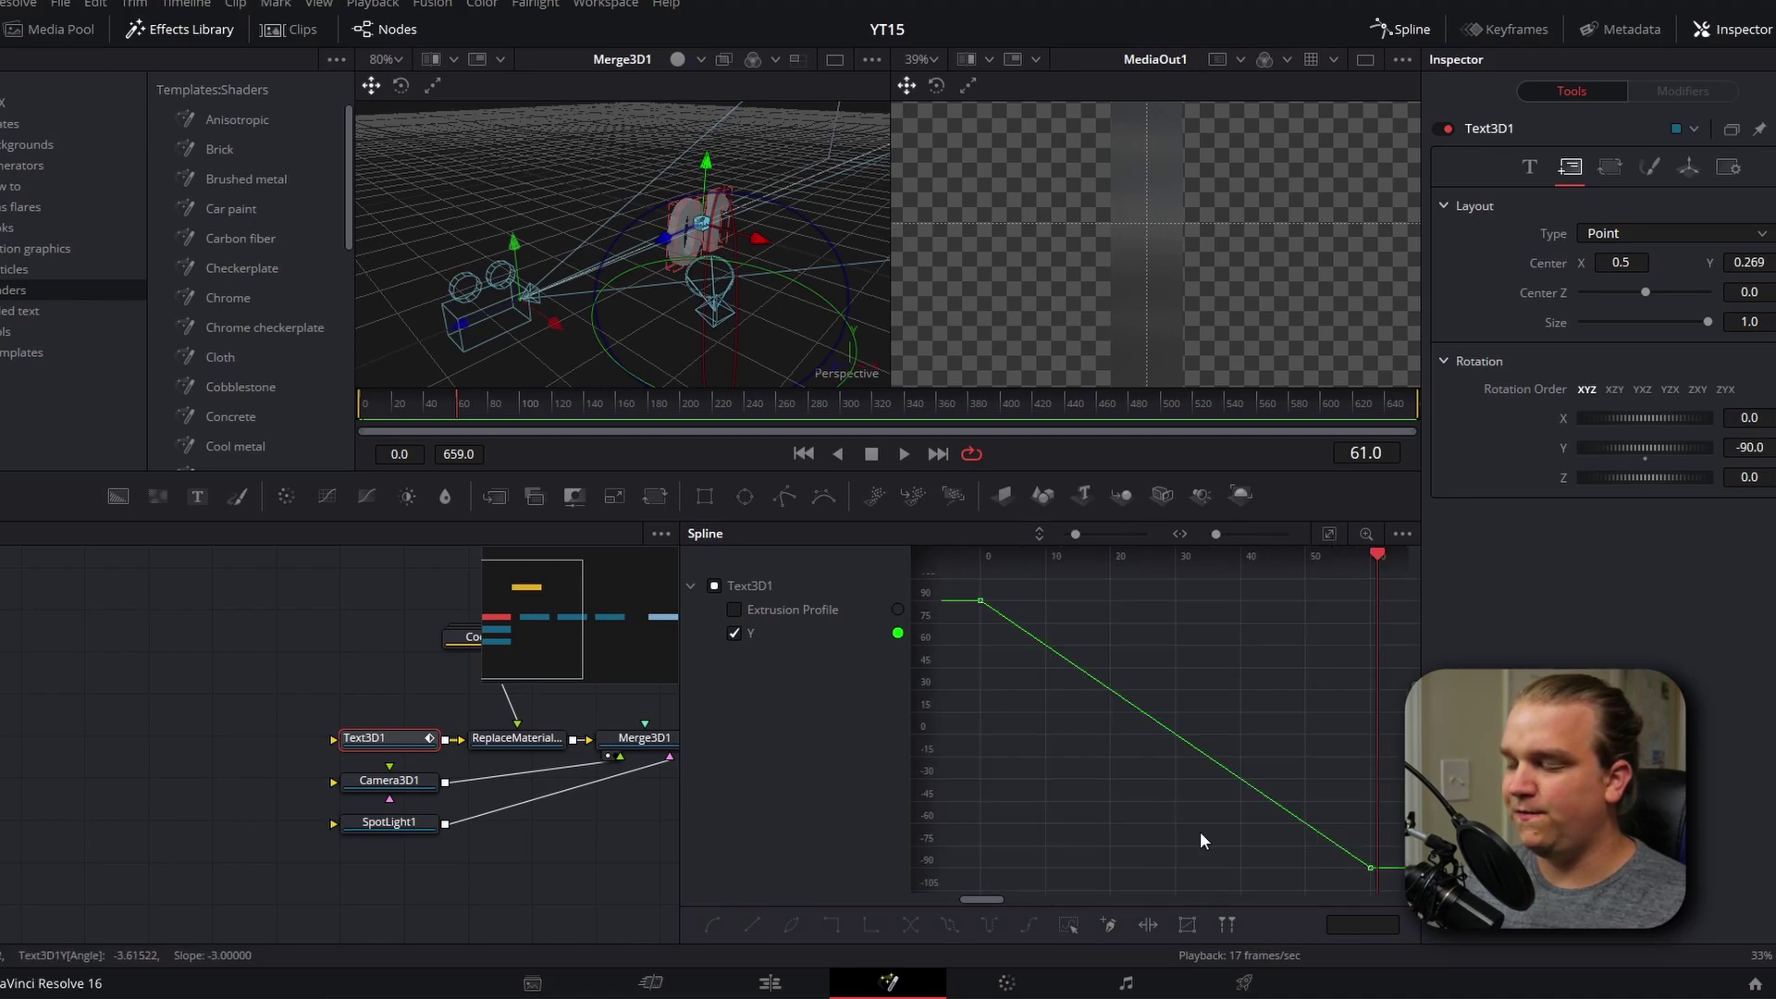
click(1262, 660)
drag(1262, 660, 1086, 638)
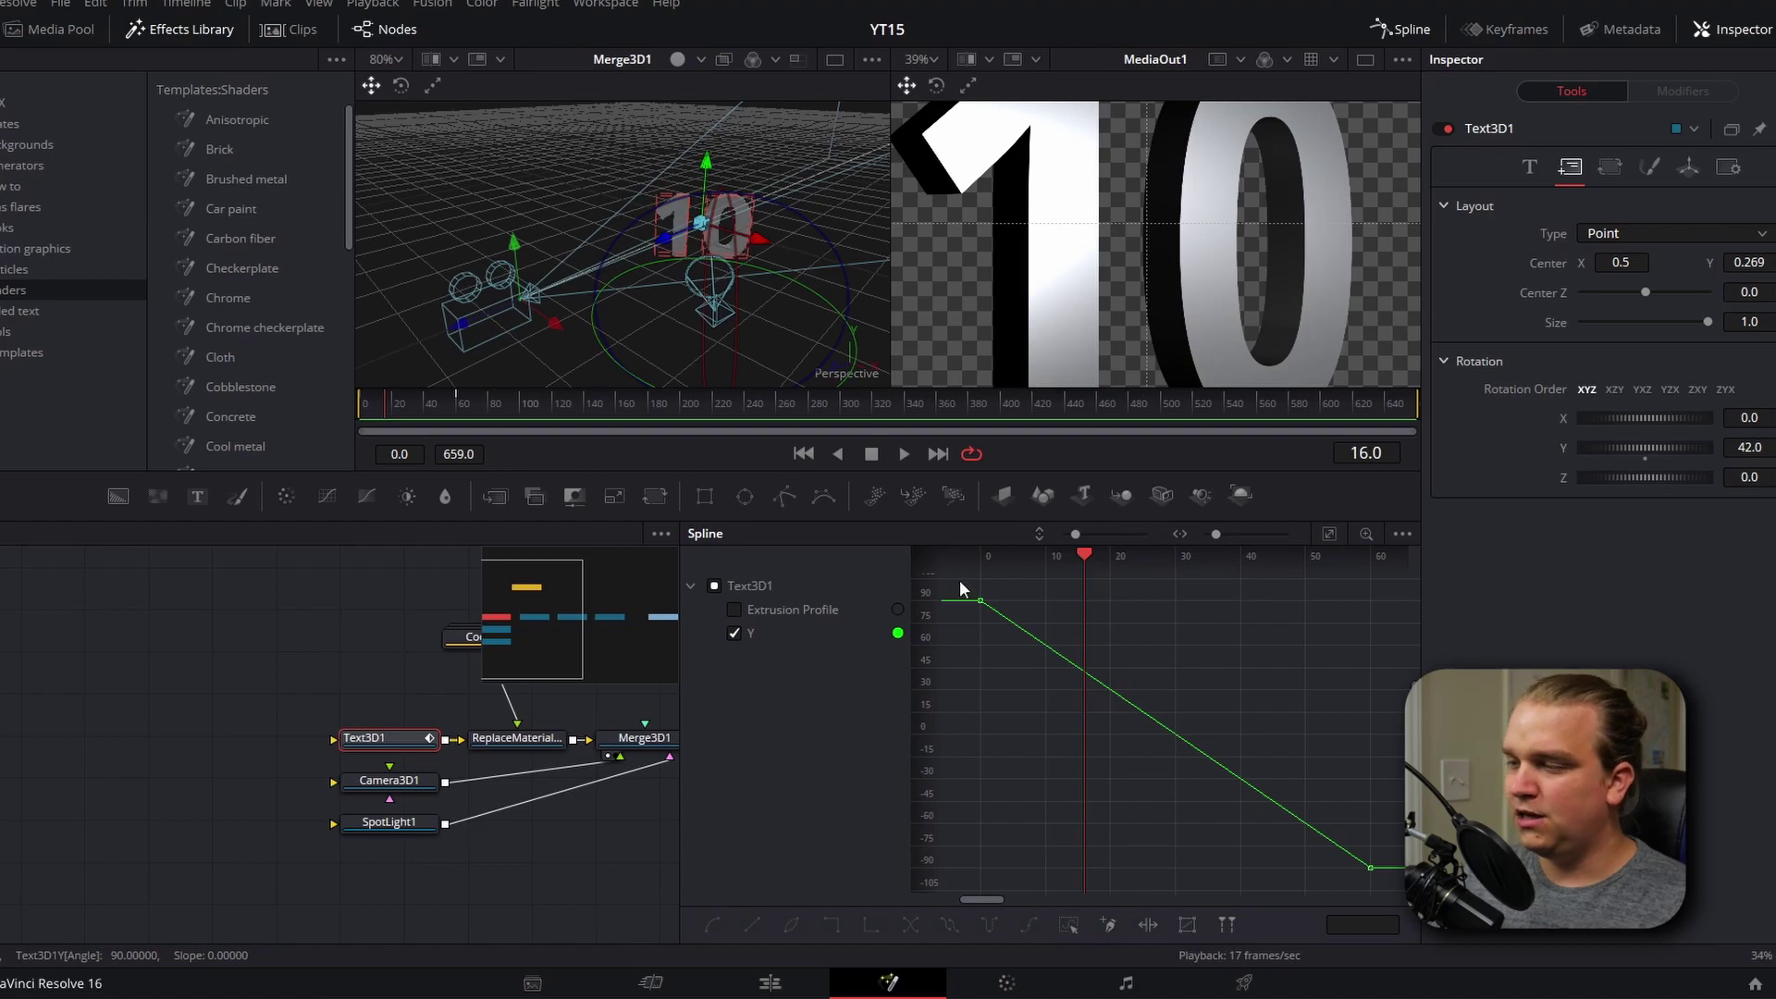
drag(959, 585, 1382, 876)
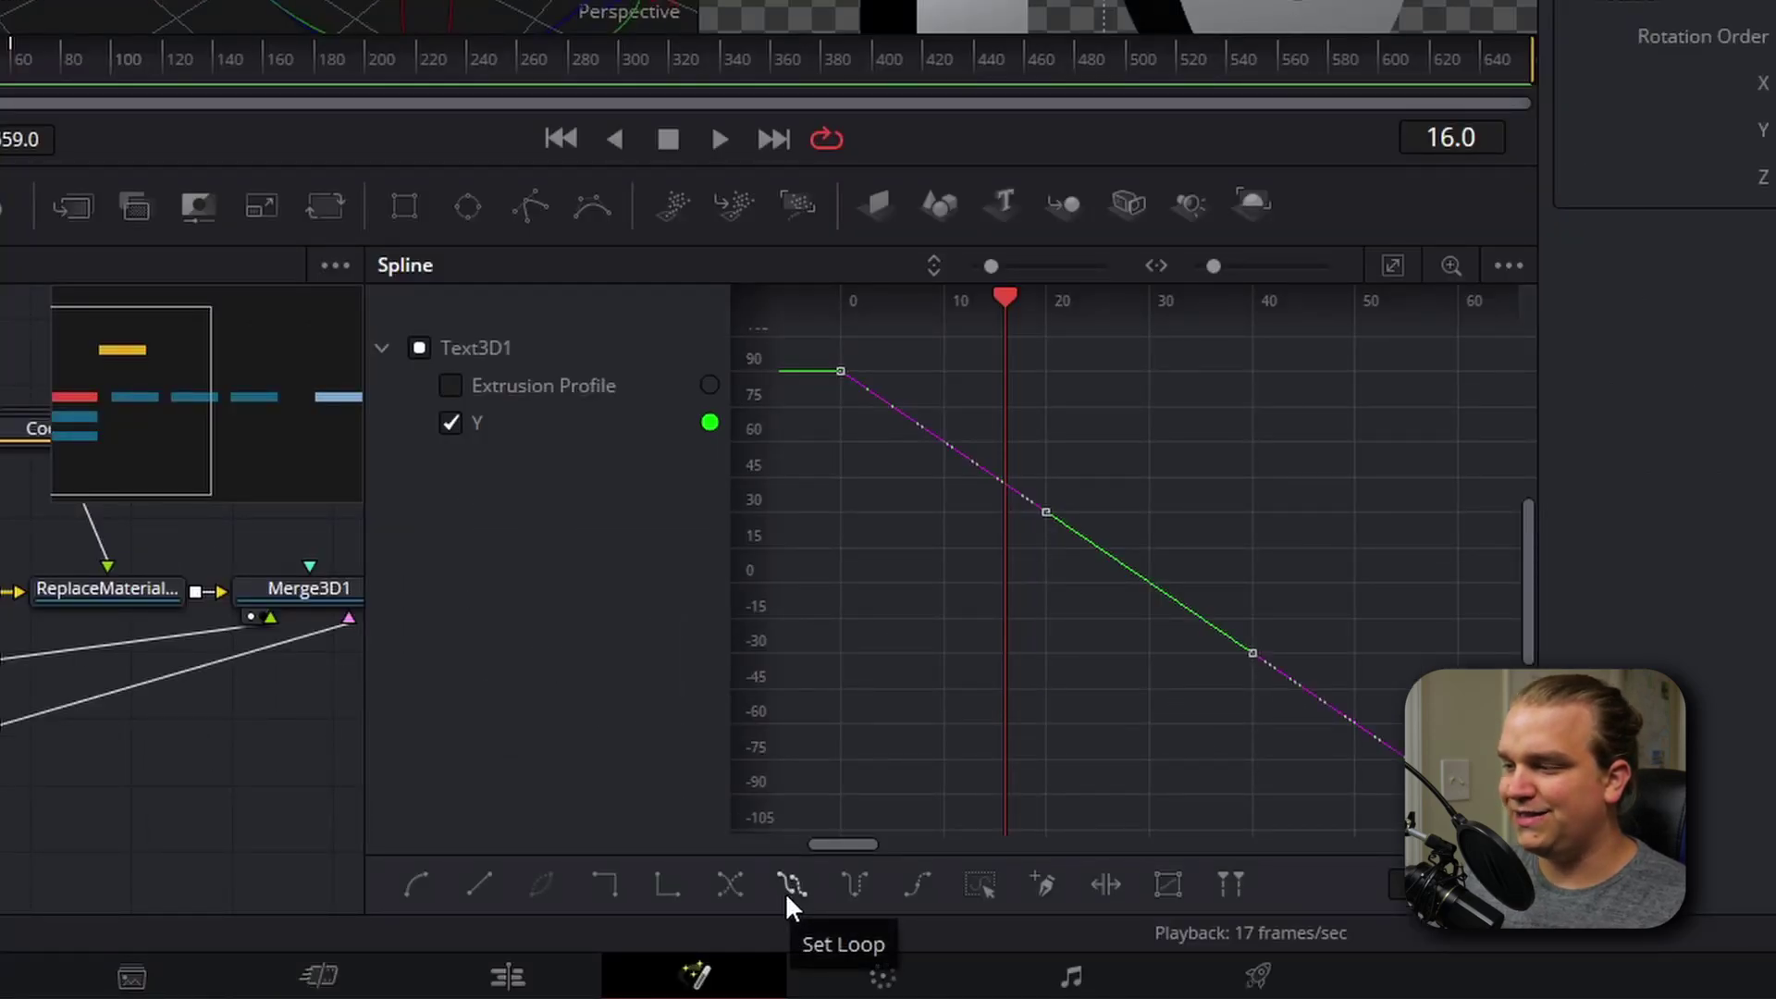
click(789, 886)
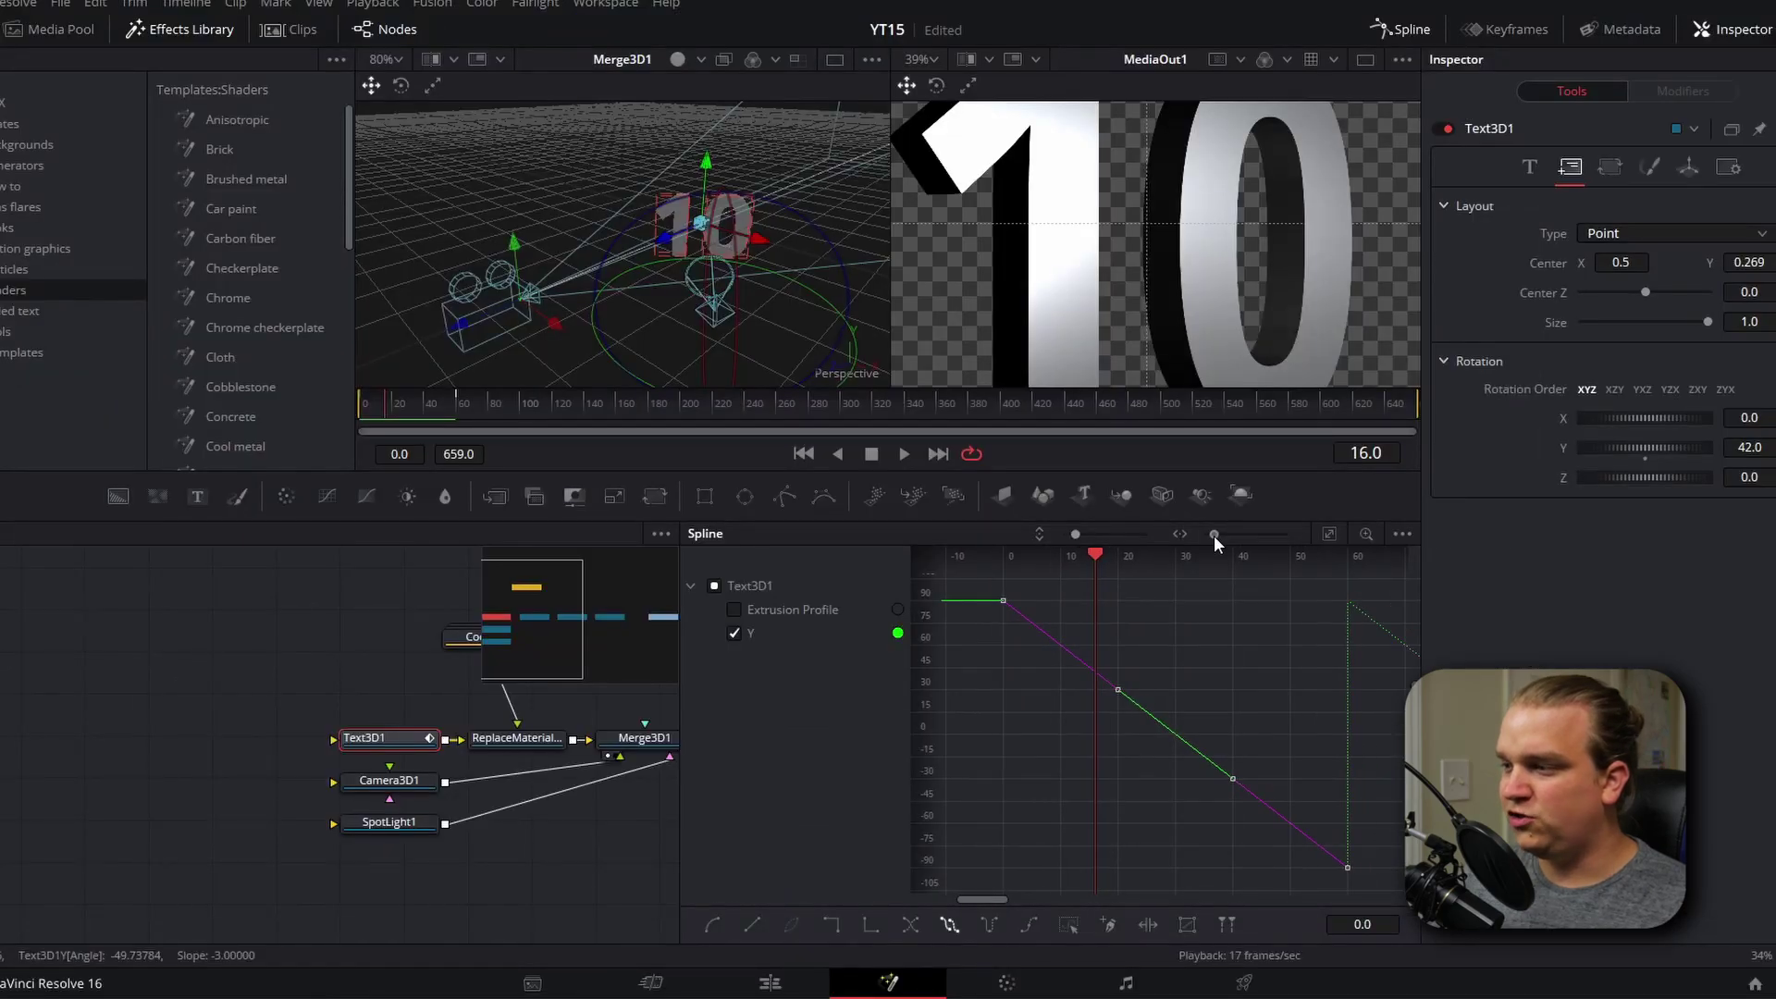
Scrub and play the animation to review the looping rotation of the text.
drag(1213, 534, 1204, 535)
drag(1008, 553, 1076, 613)
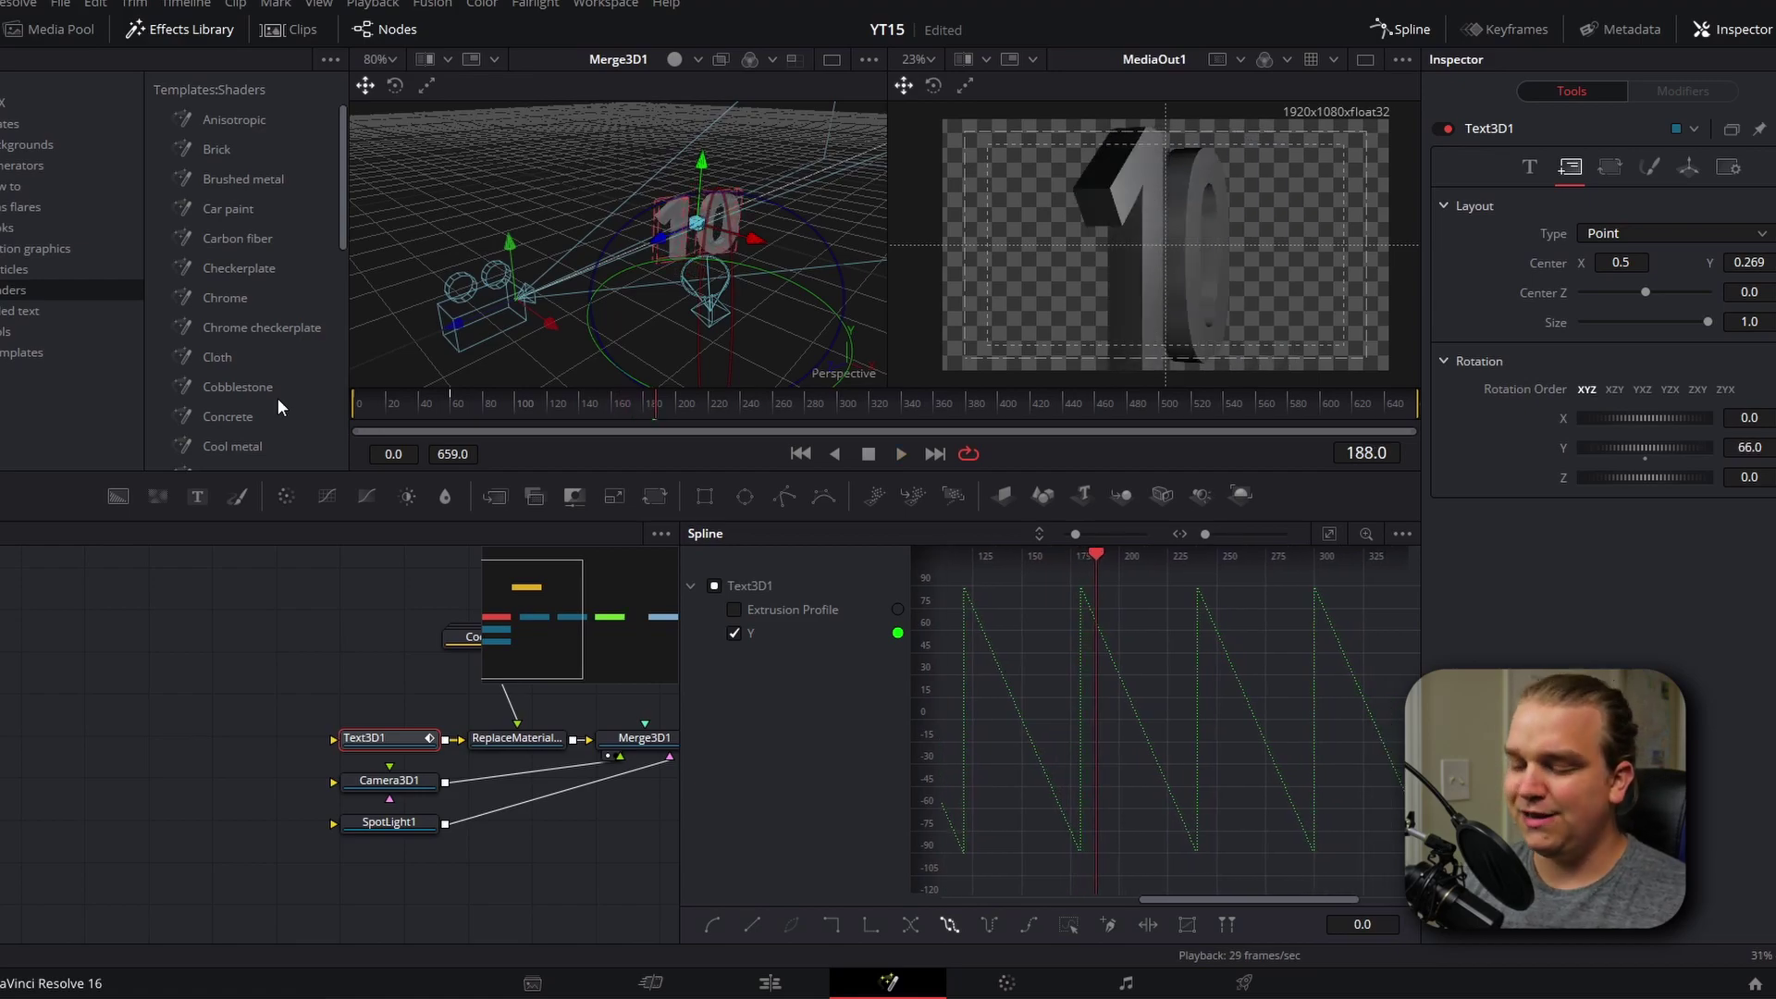
key(space)
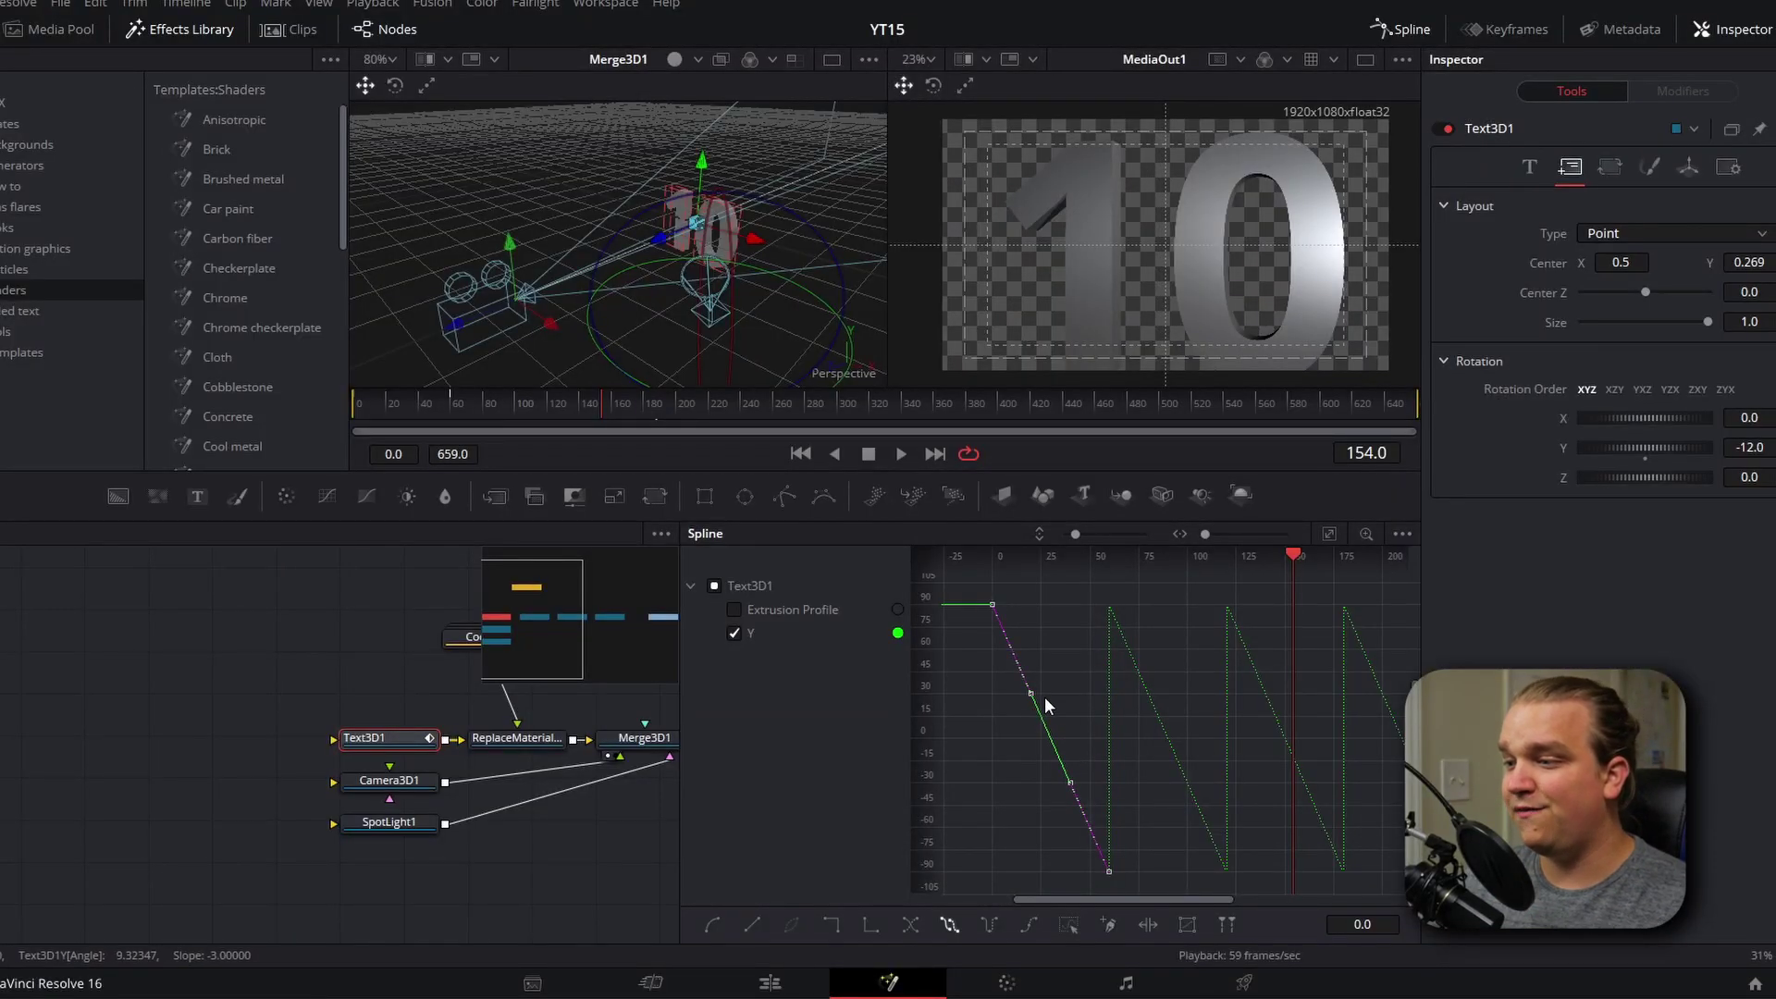
Reshape the Y rotation curve with vertical Bezier handles, steep at both keyframes and nearly flat around 0 in the middle.
drag(1028, 703, 1053, 612)
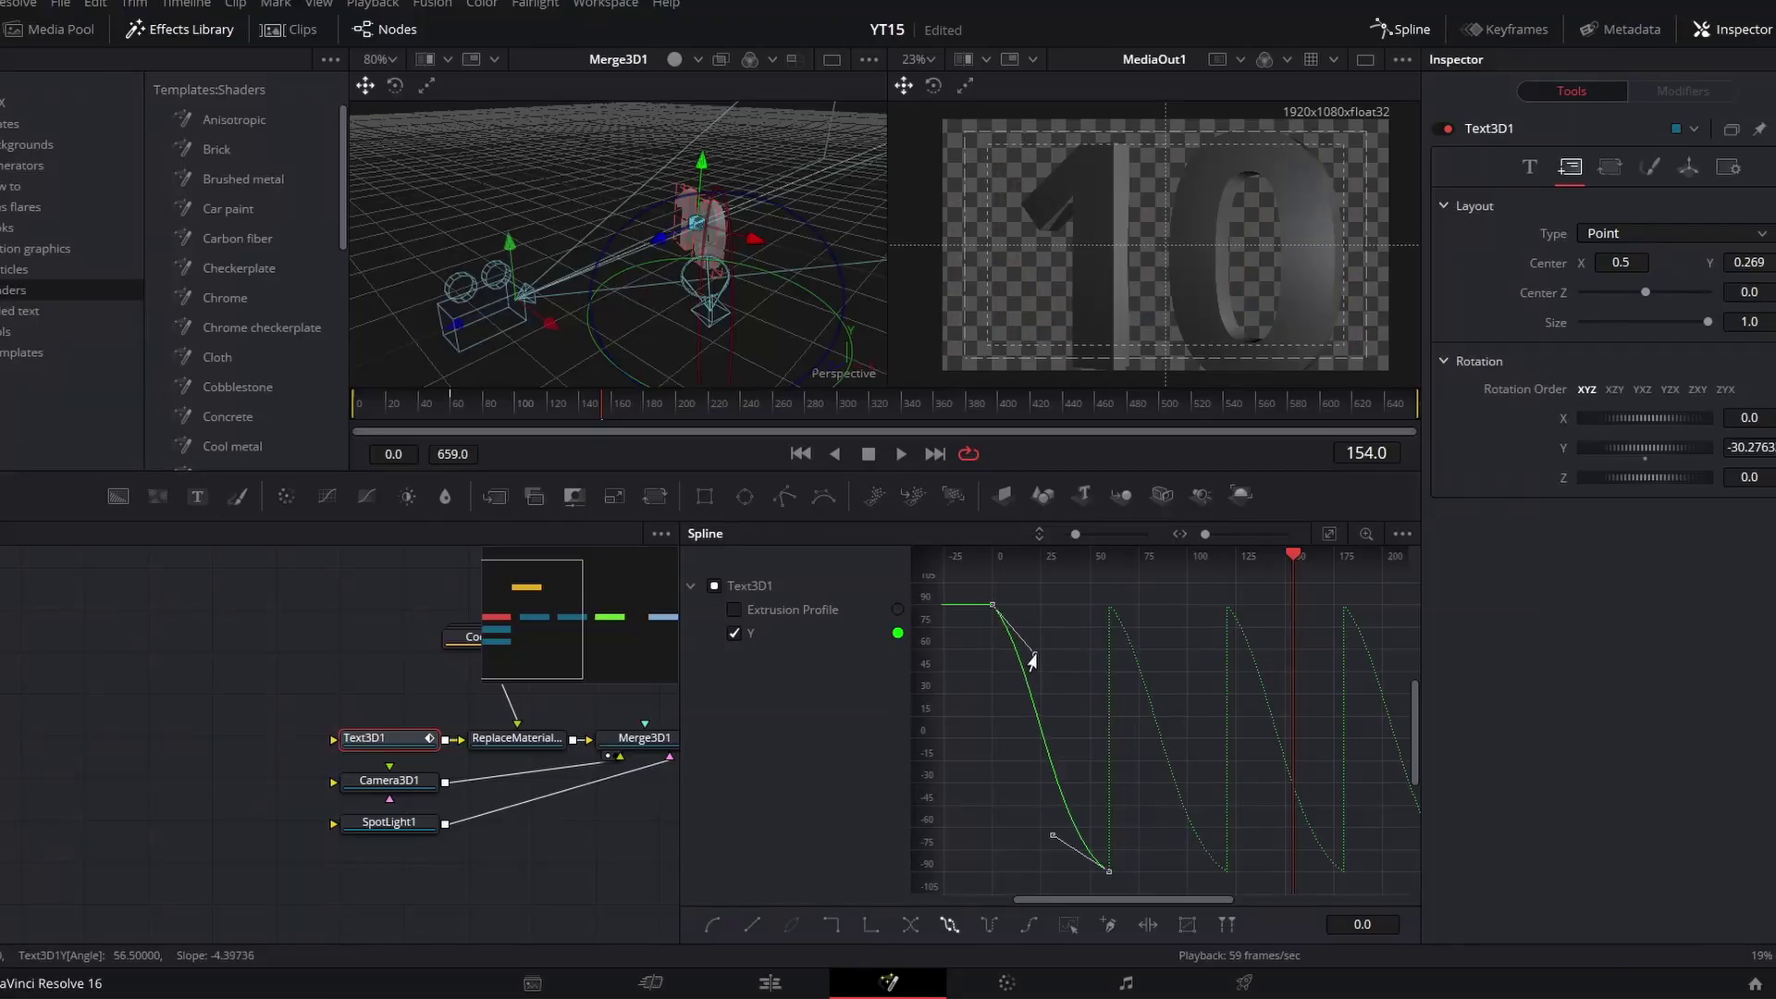
drag(1029, 678, 983, 862)
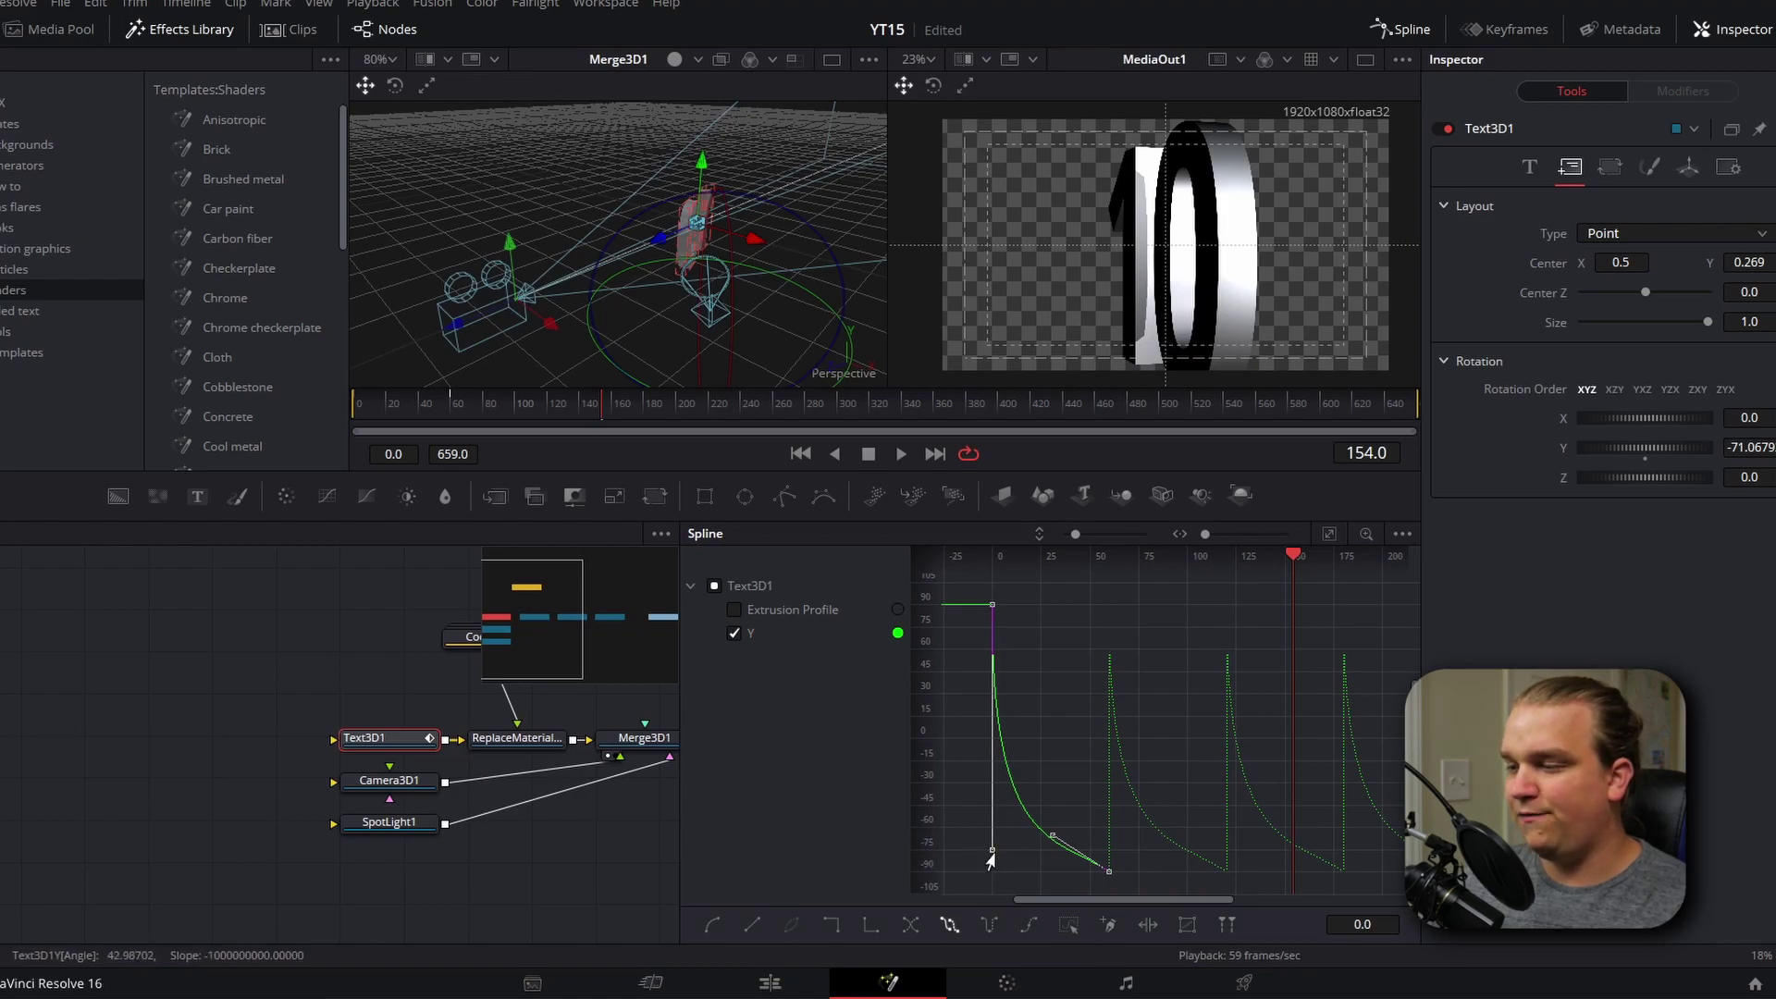
drag(1050, 839, 1103, 634)
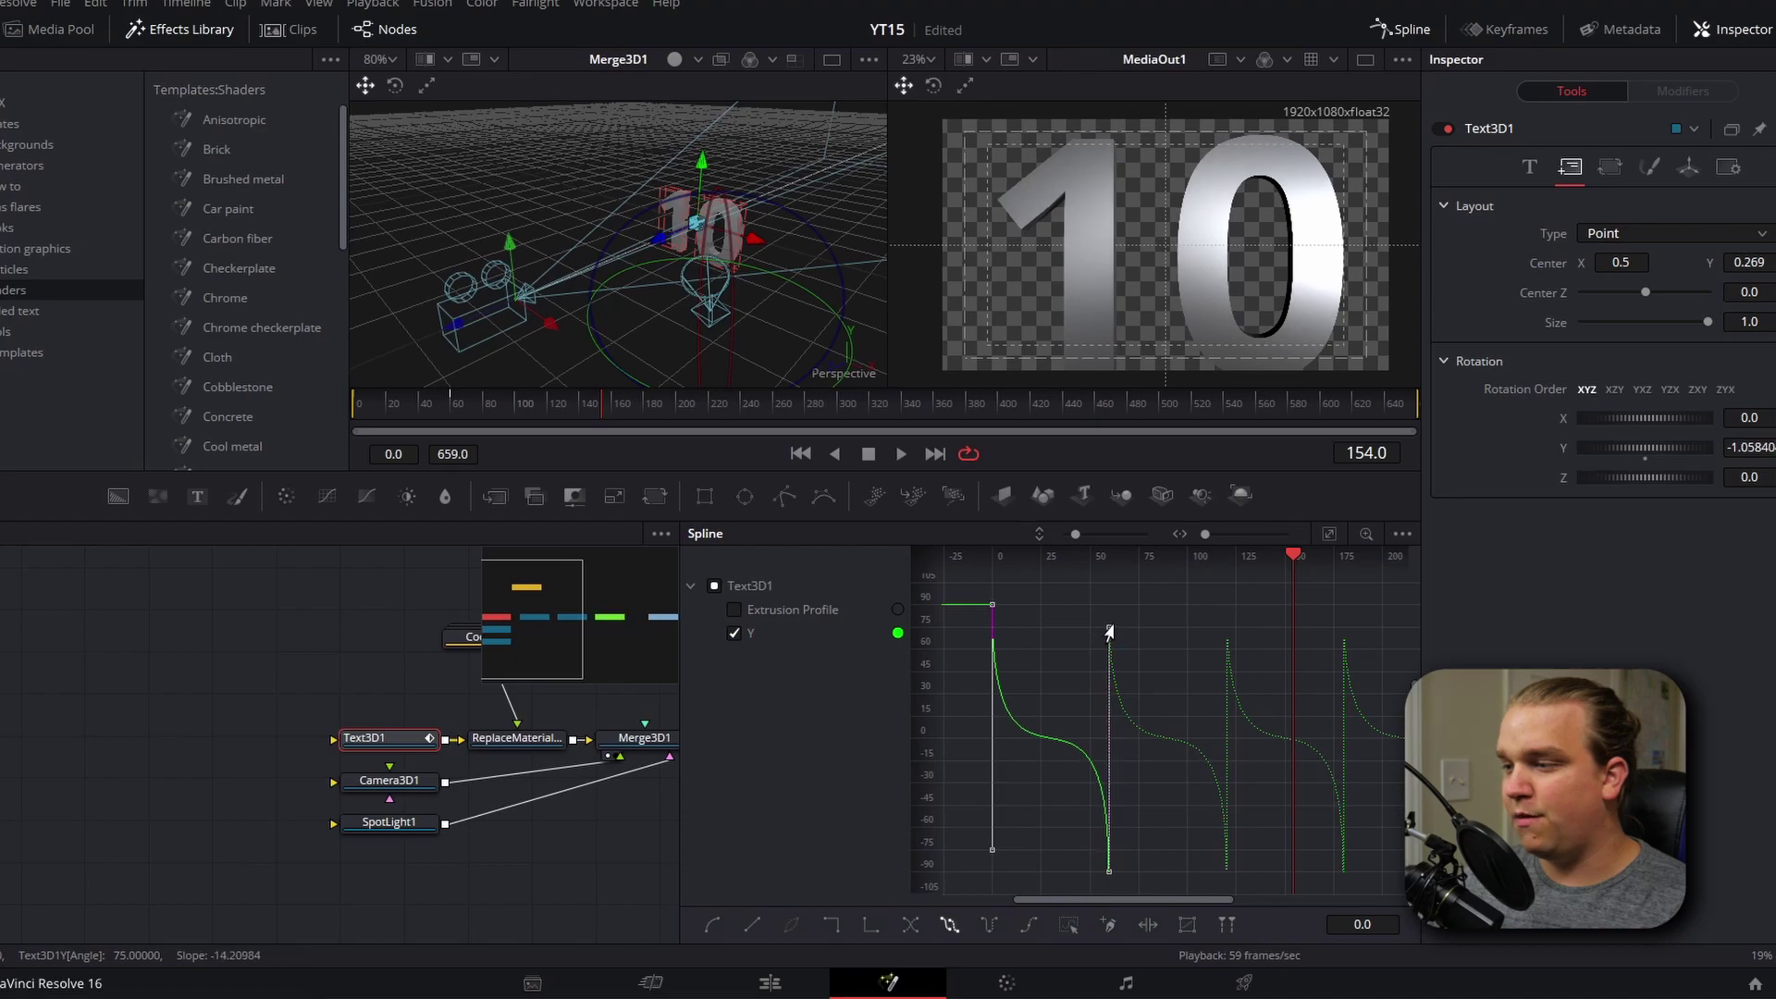
Play the animation repeatedly from frame 0 to review the eased rotation of the text.
key(Home)
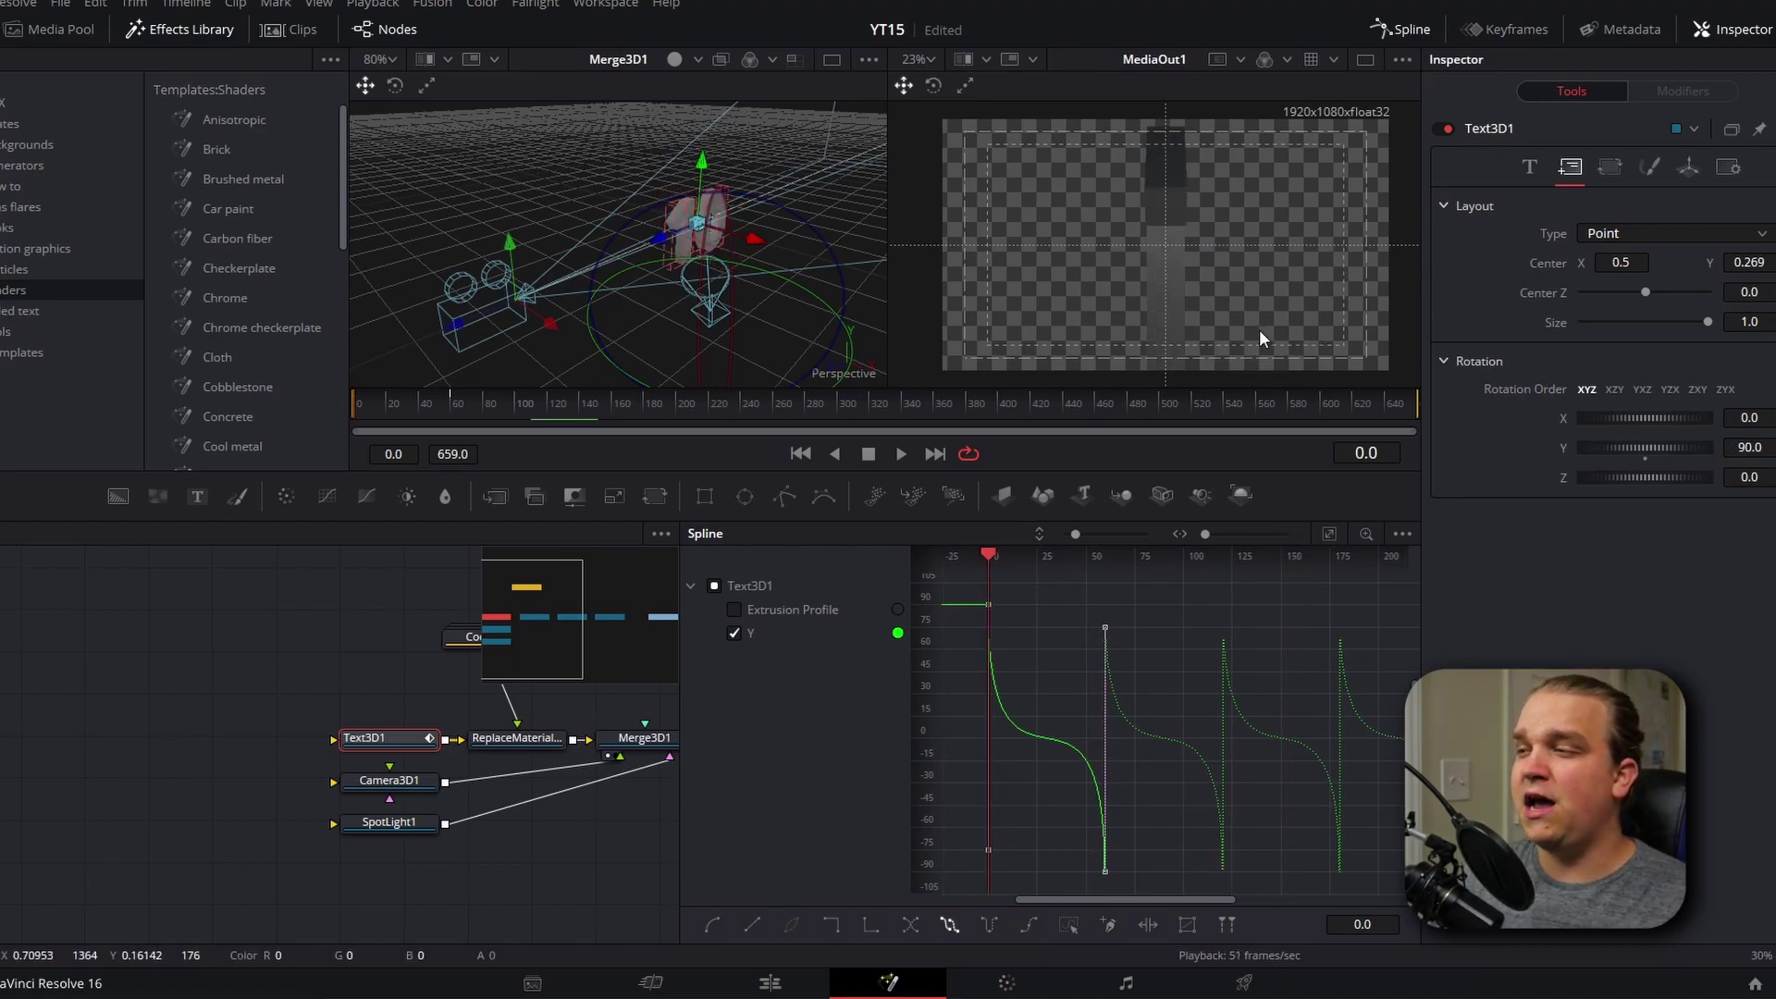
key(space)
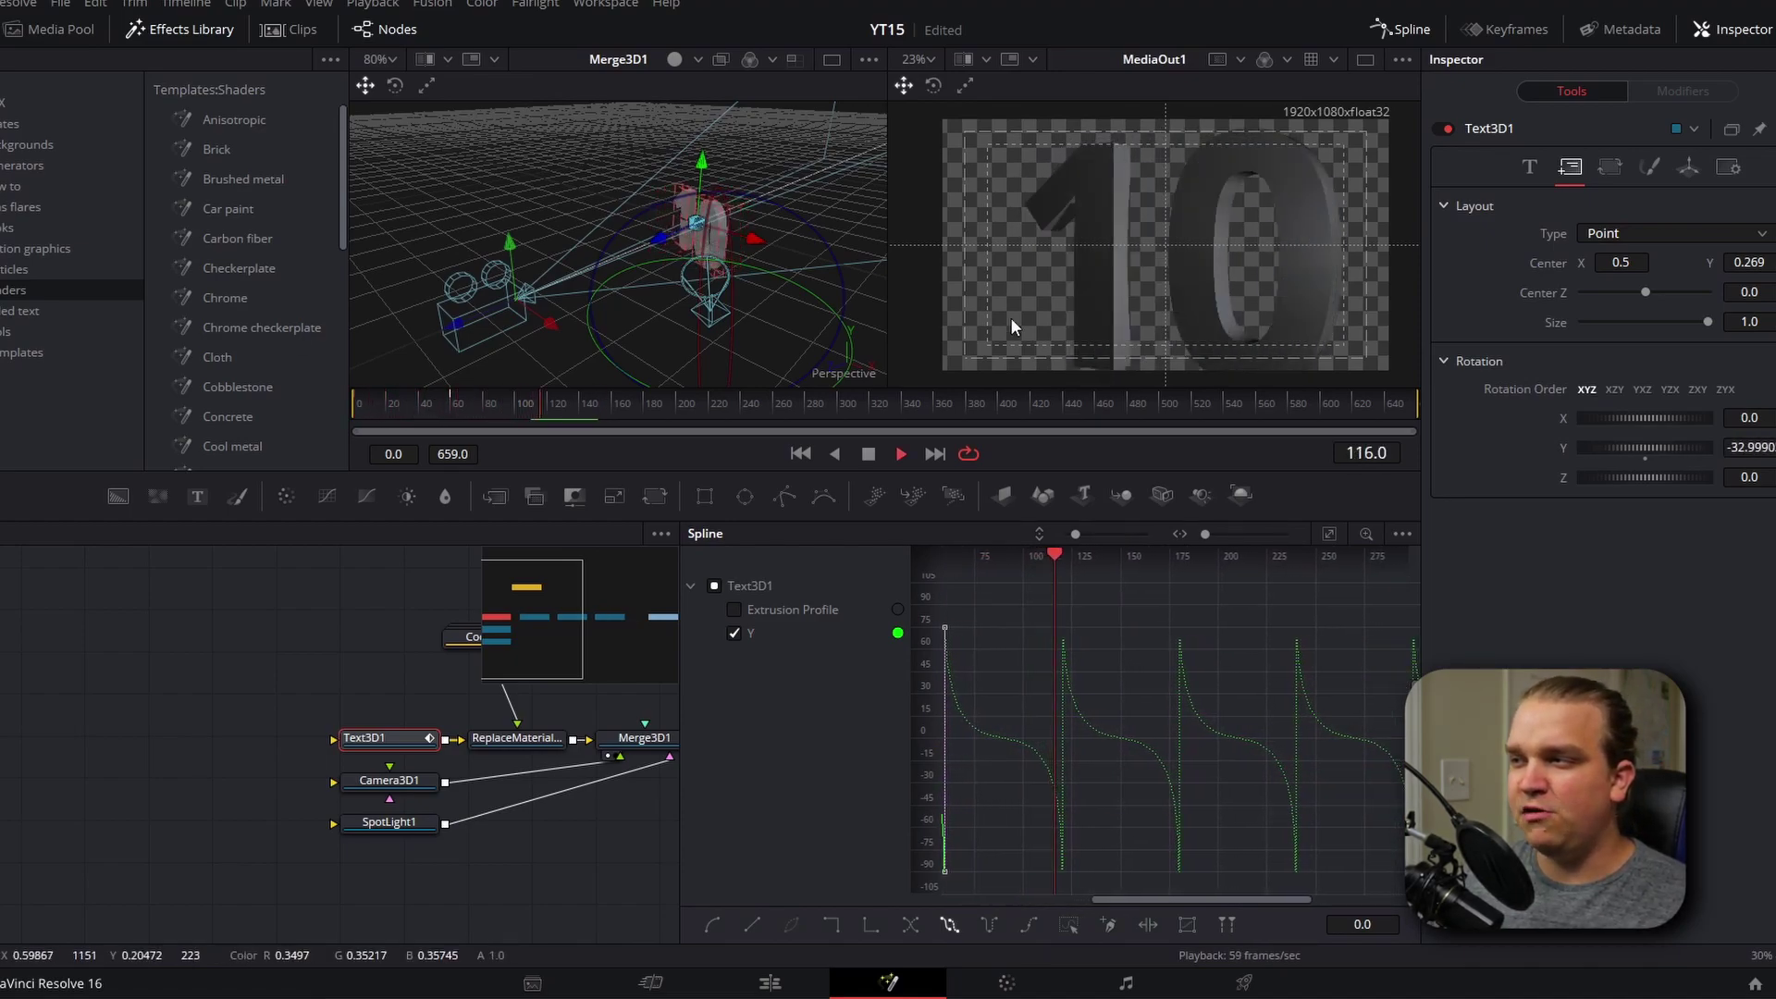
key(Home)
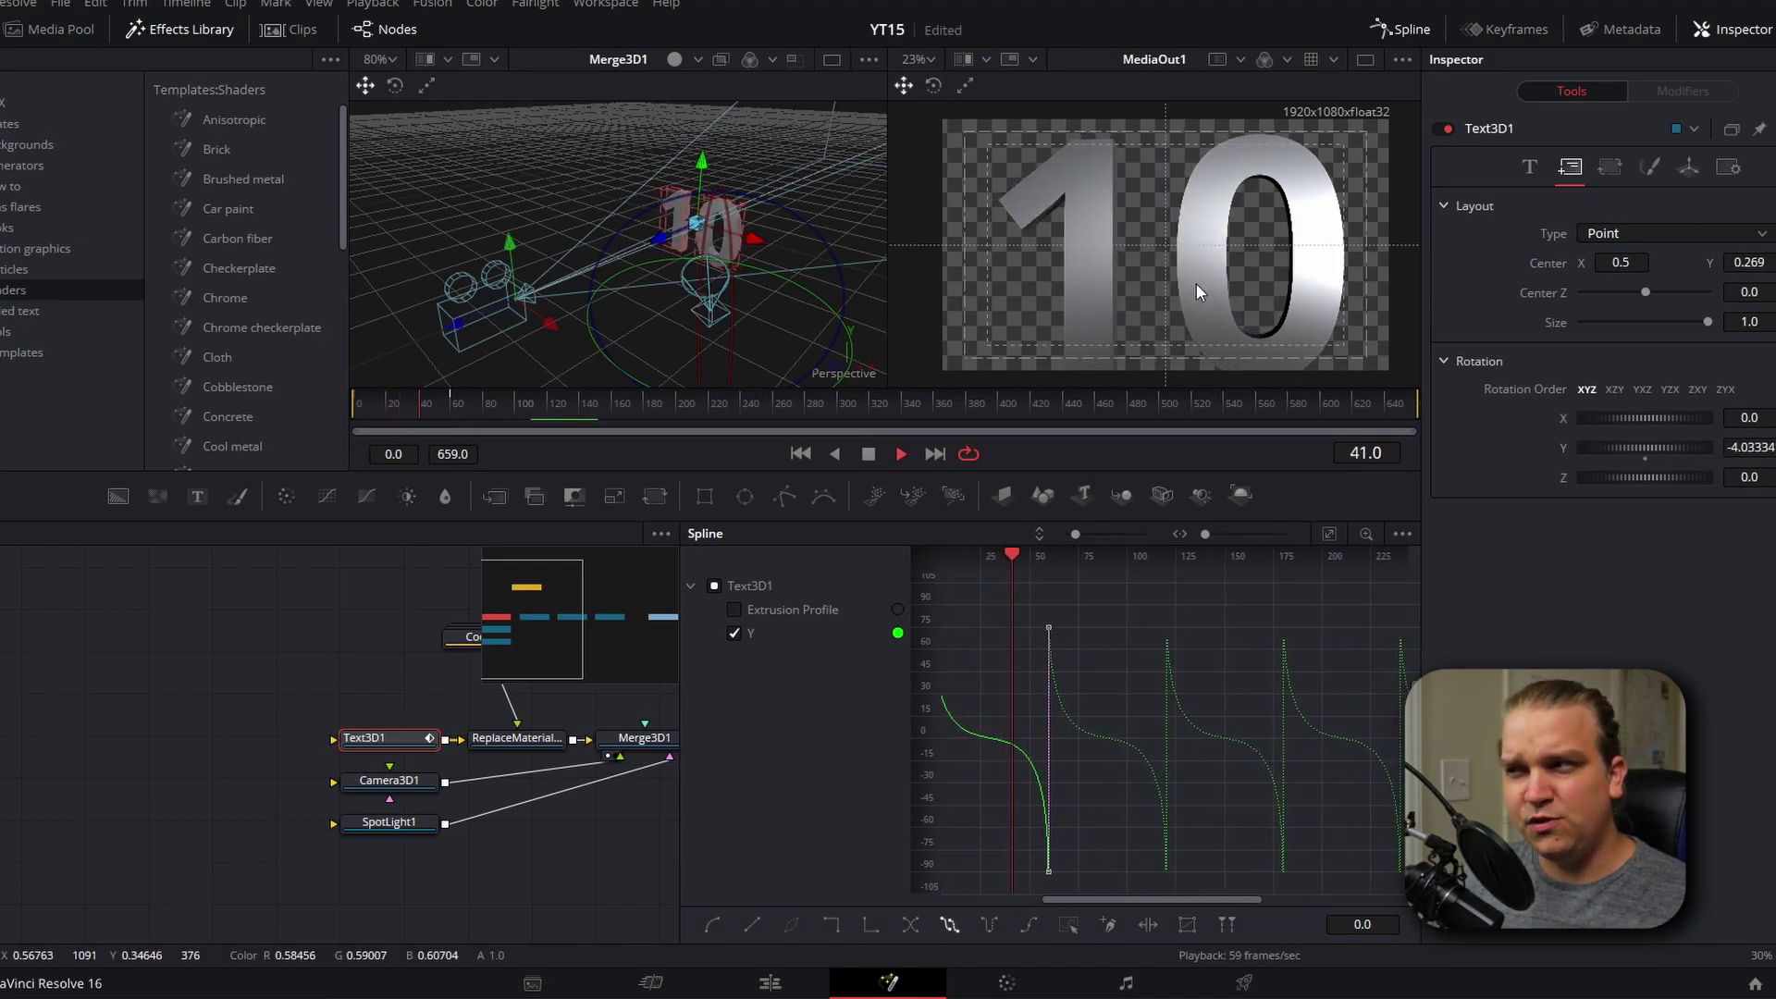
key(space)
key(Home)
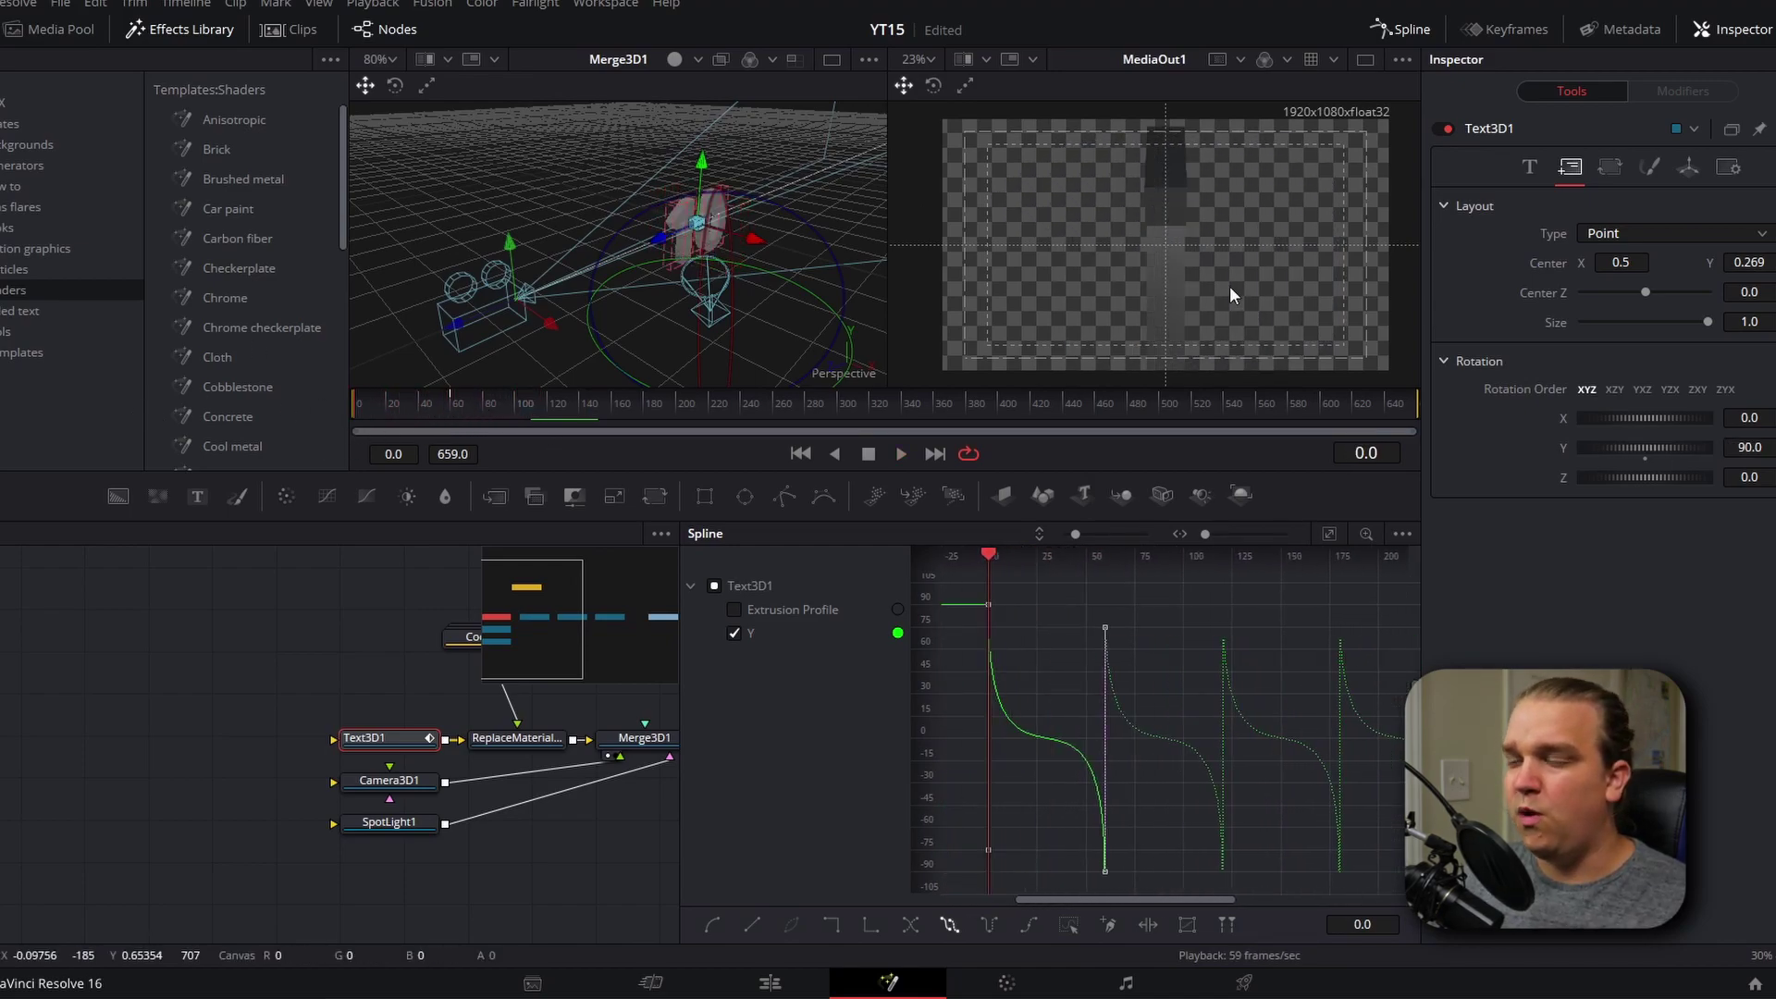
key(space)
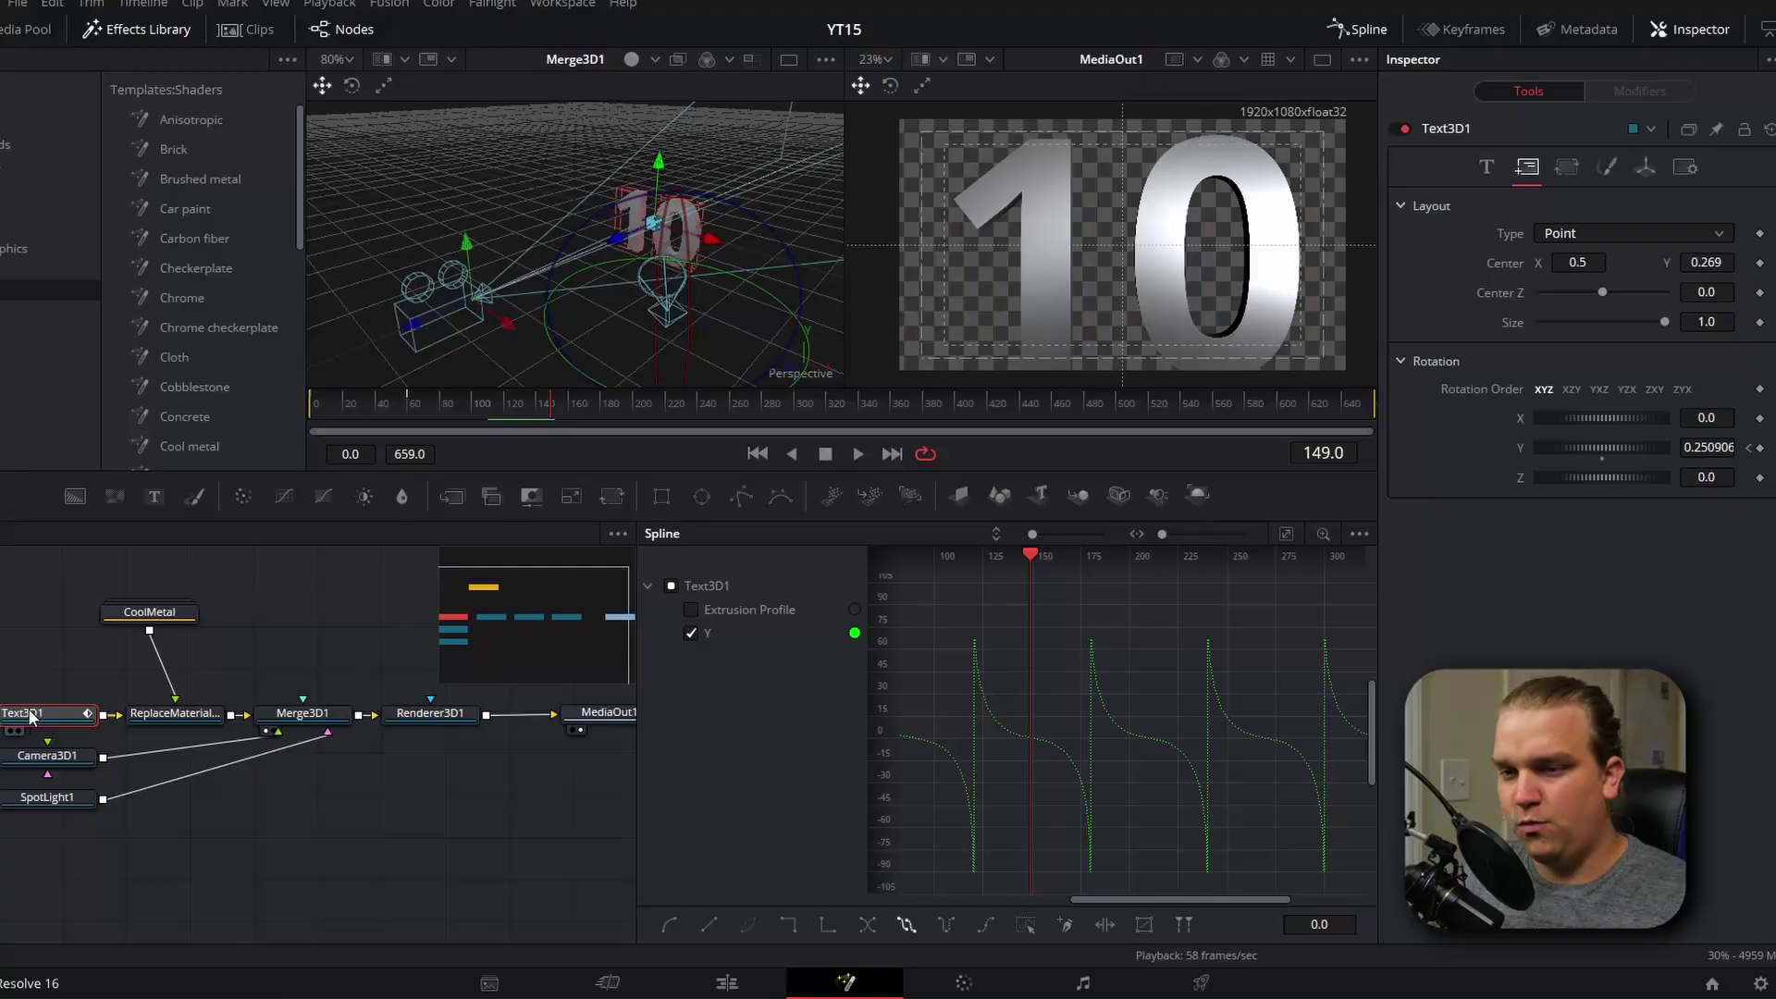
Keyframe Text3D1's Styled Text as 10 at frame 0 and 9 at frame 60.
click(1485, 167)
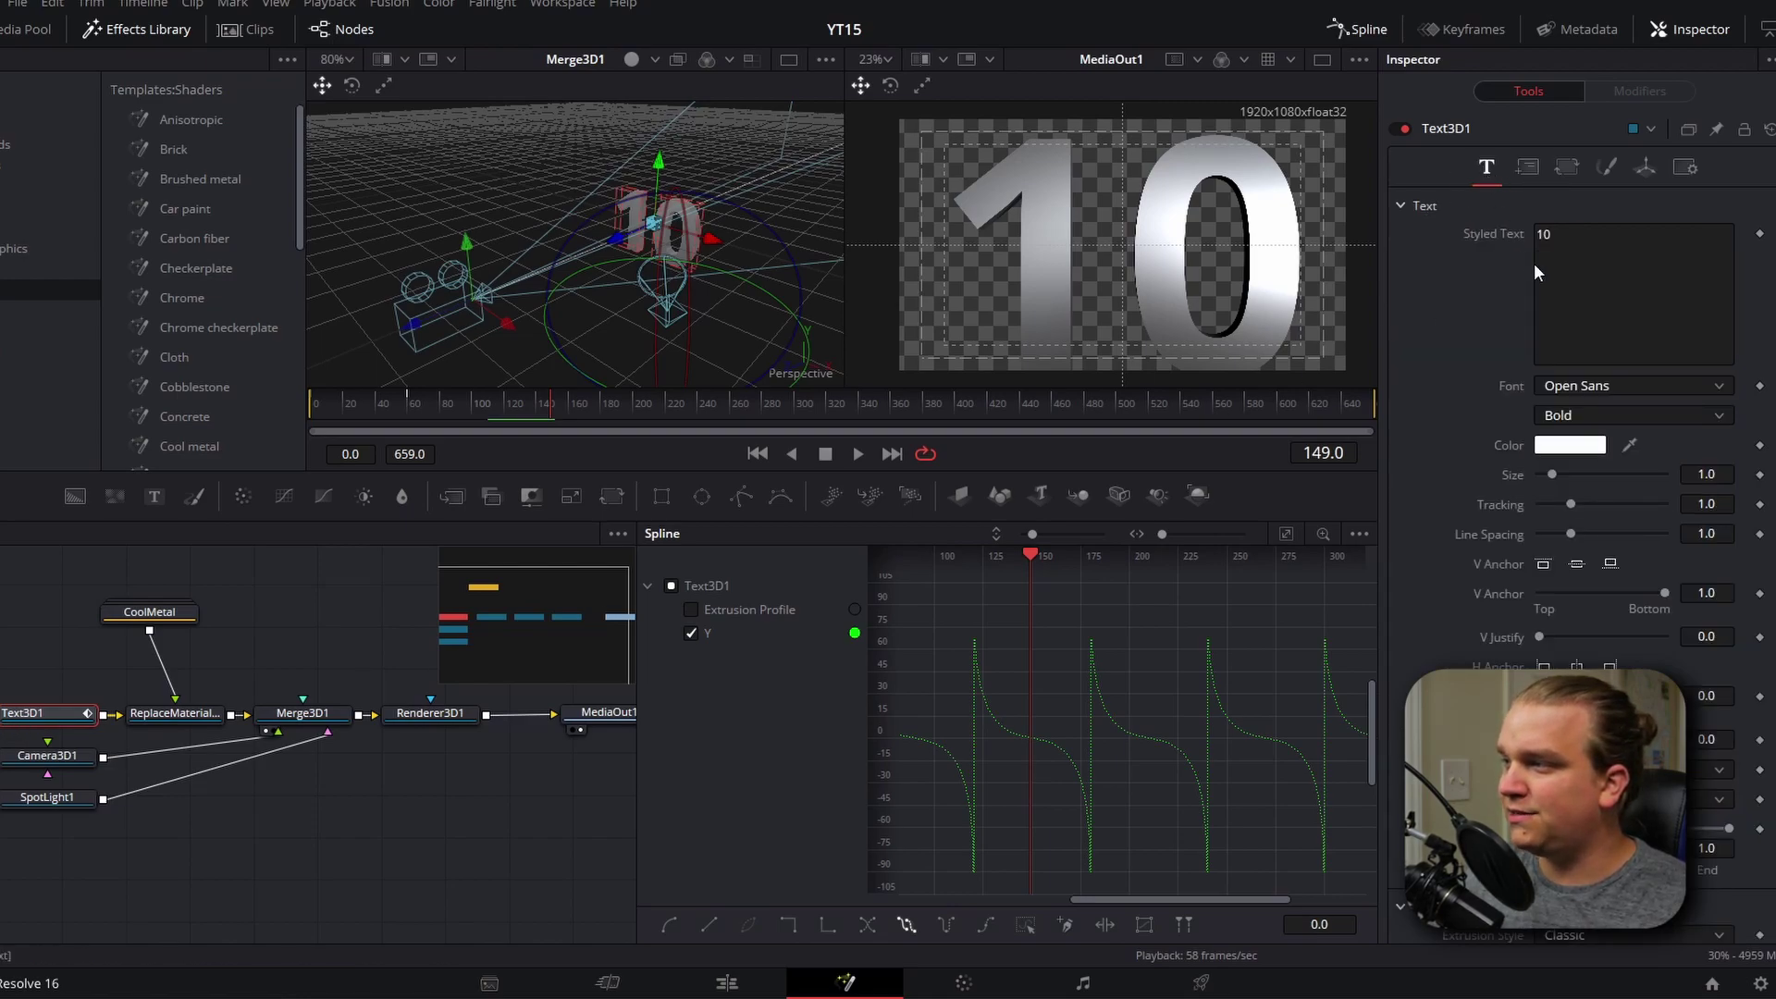
key(Home)
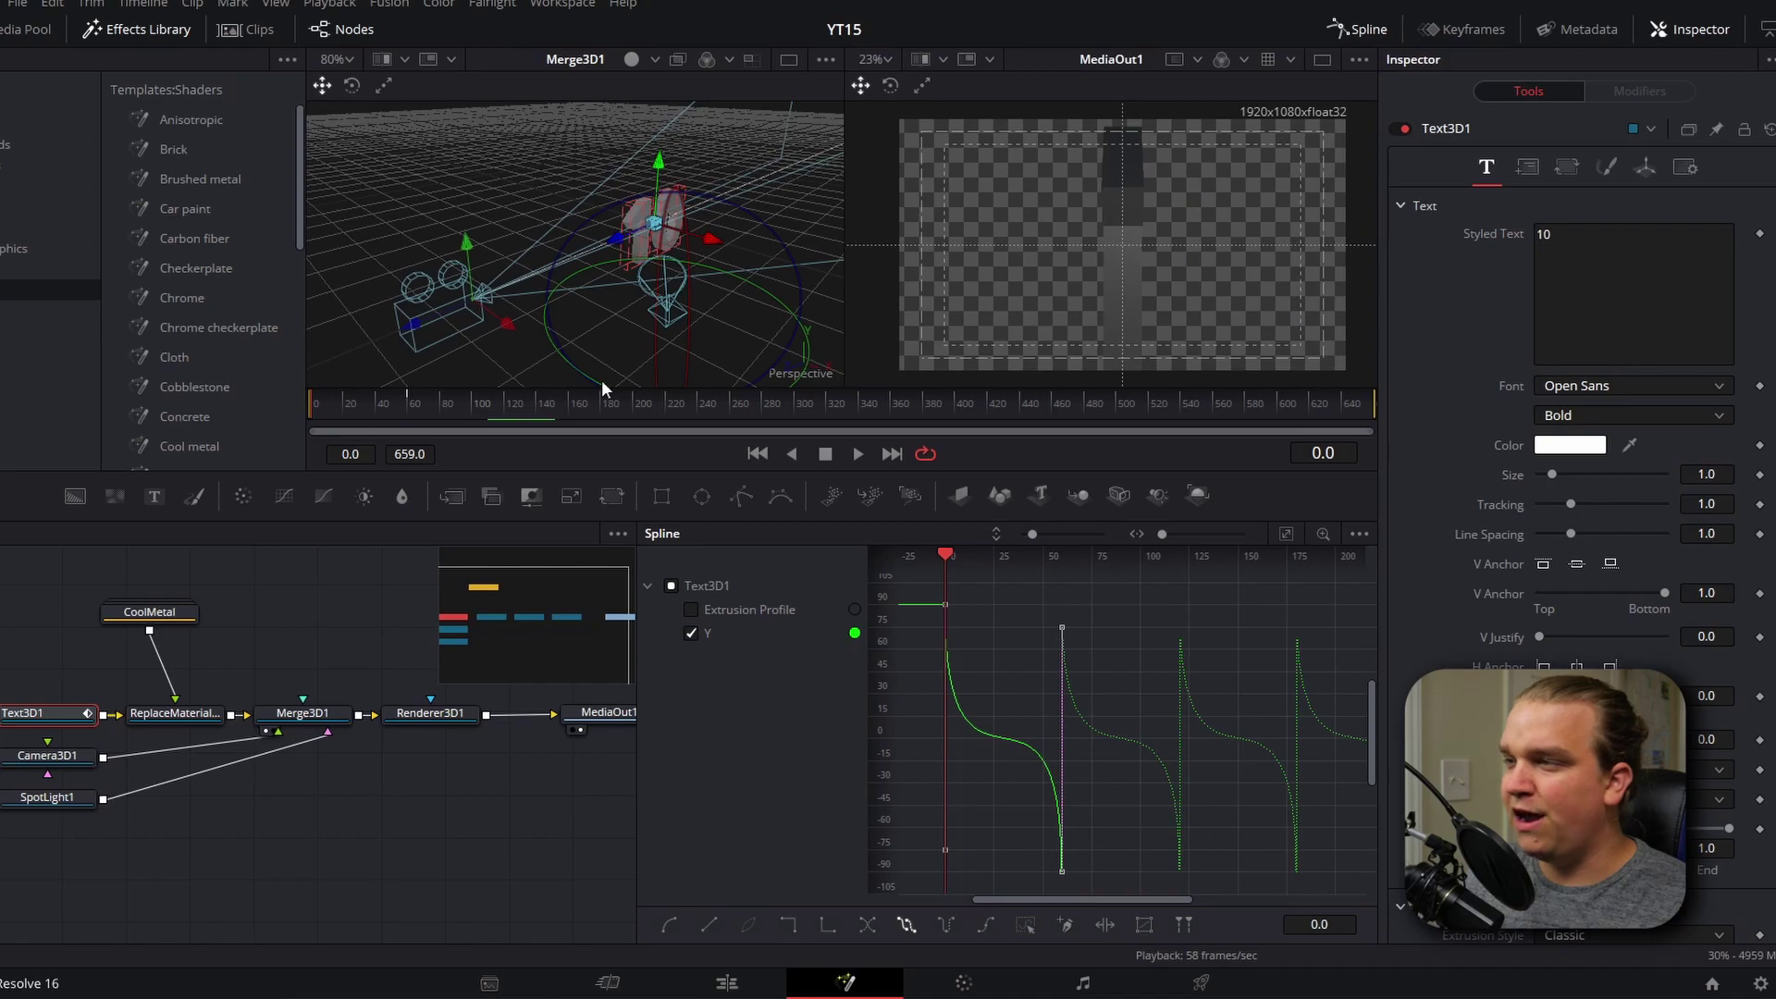
click(1759, 233)
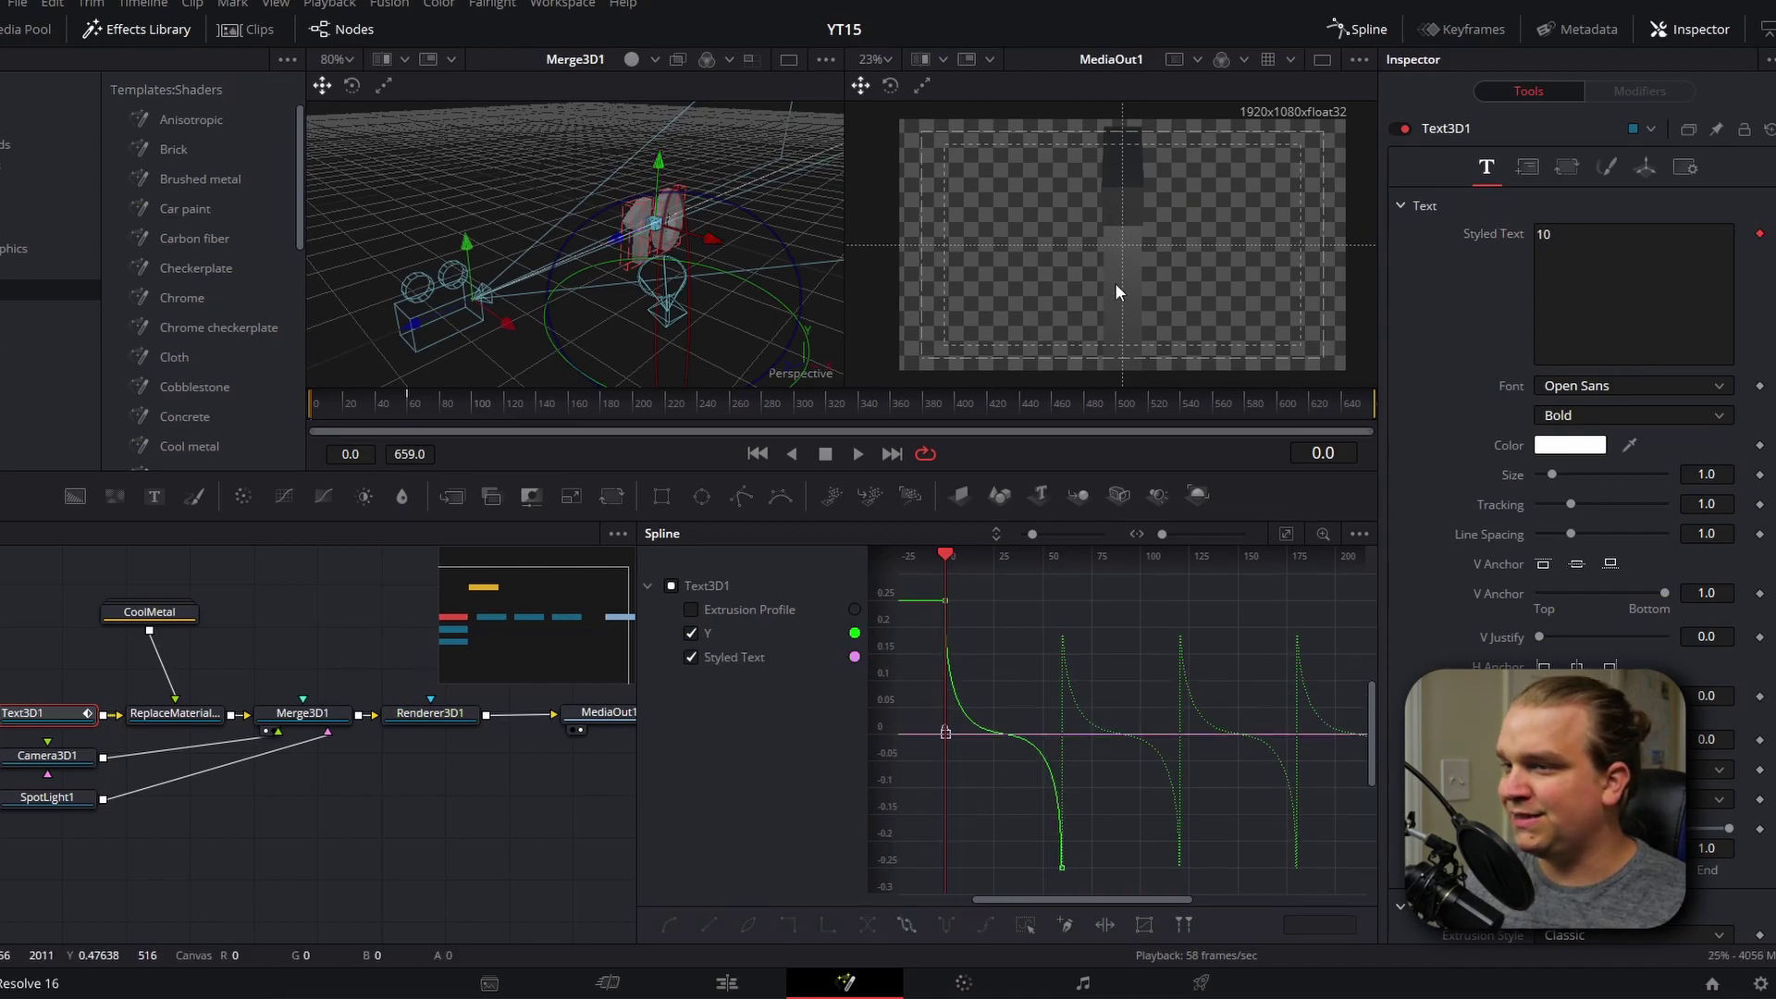
drag(383, 407, 407, 403)
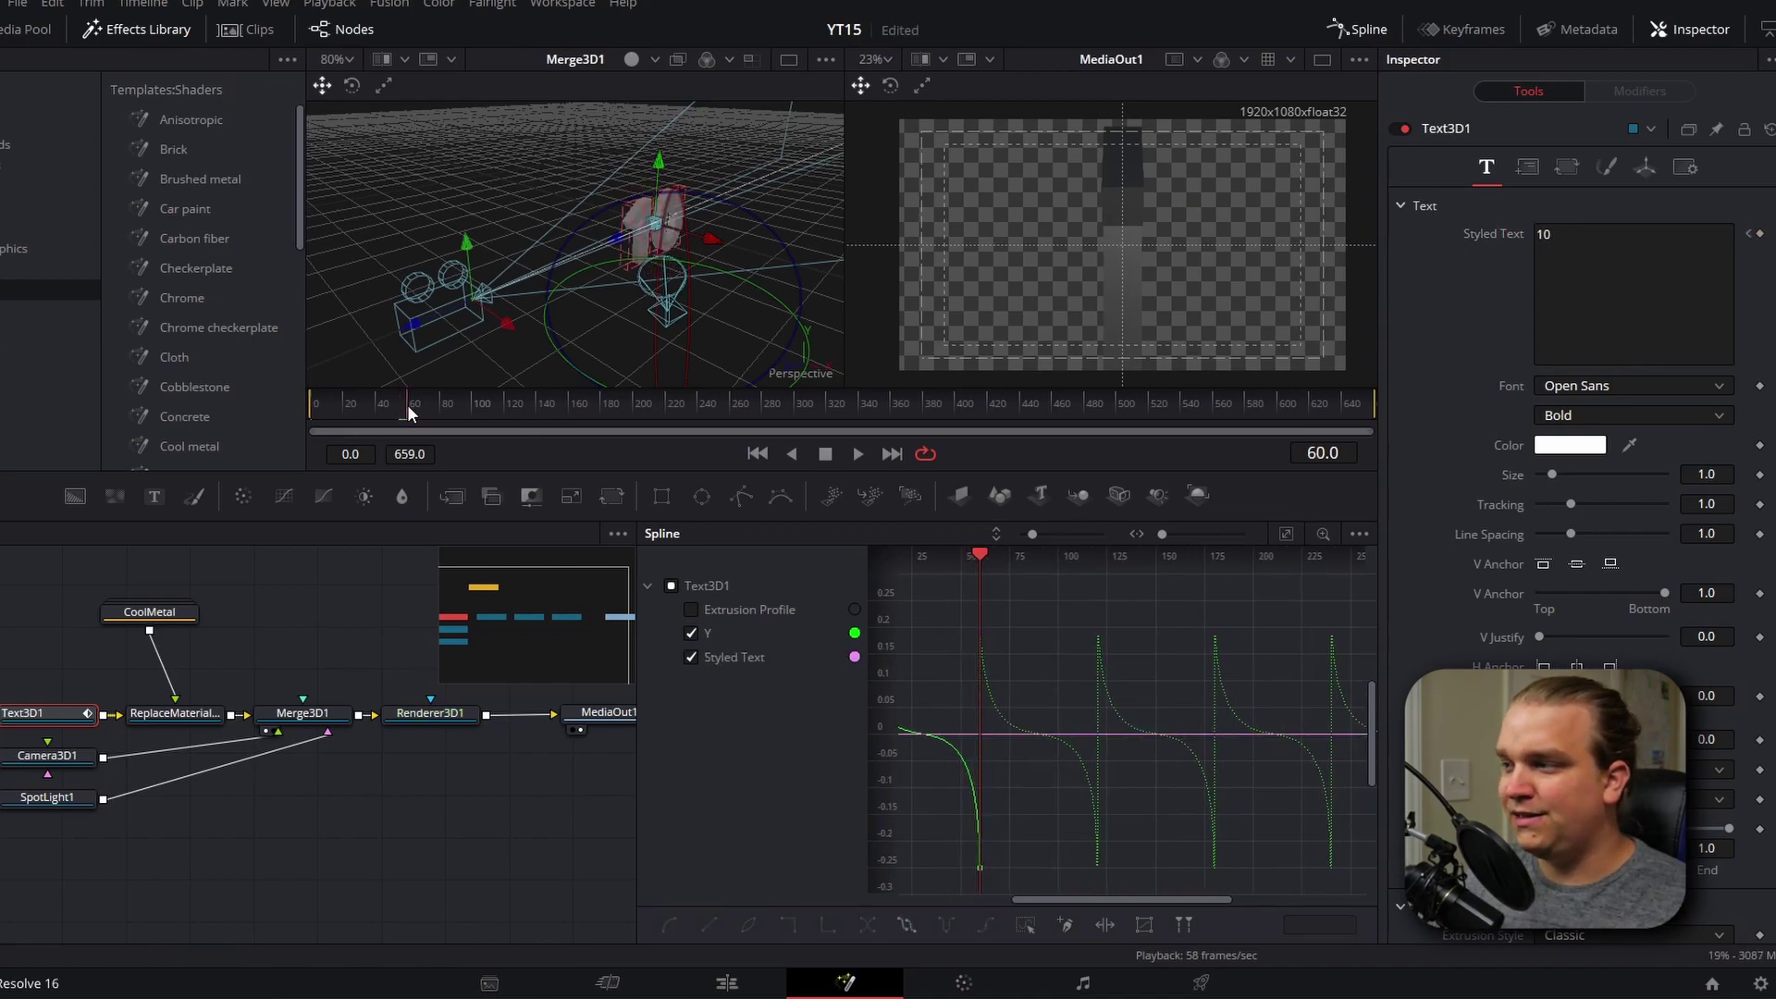
click(1608, 265)
text(9)
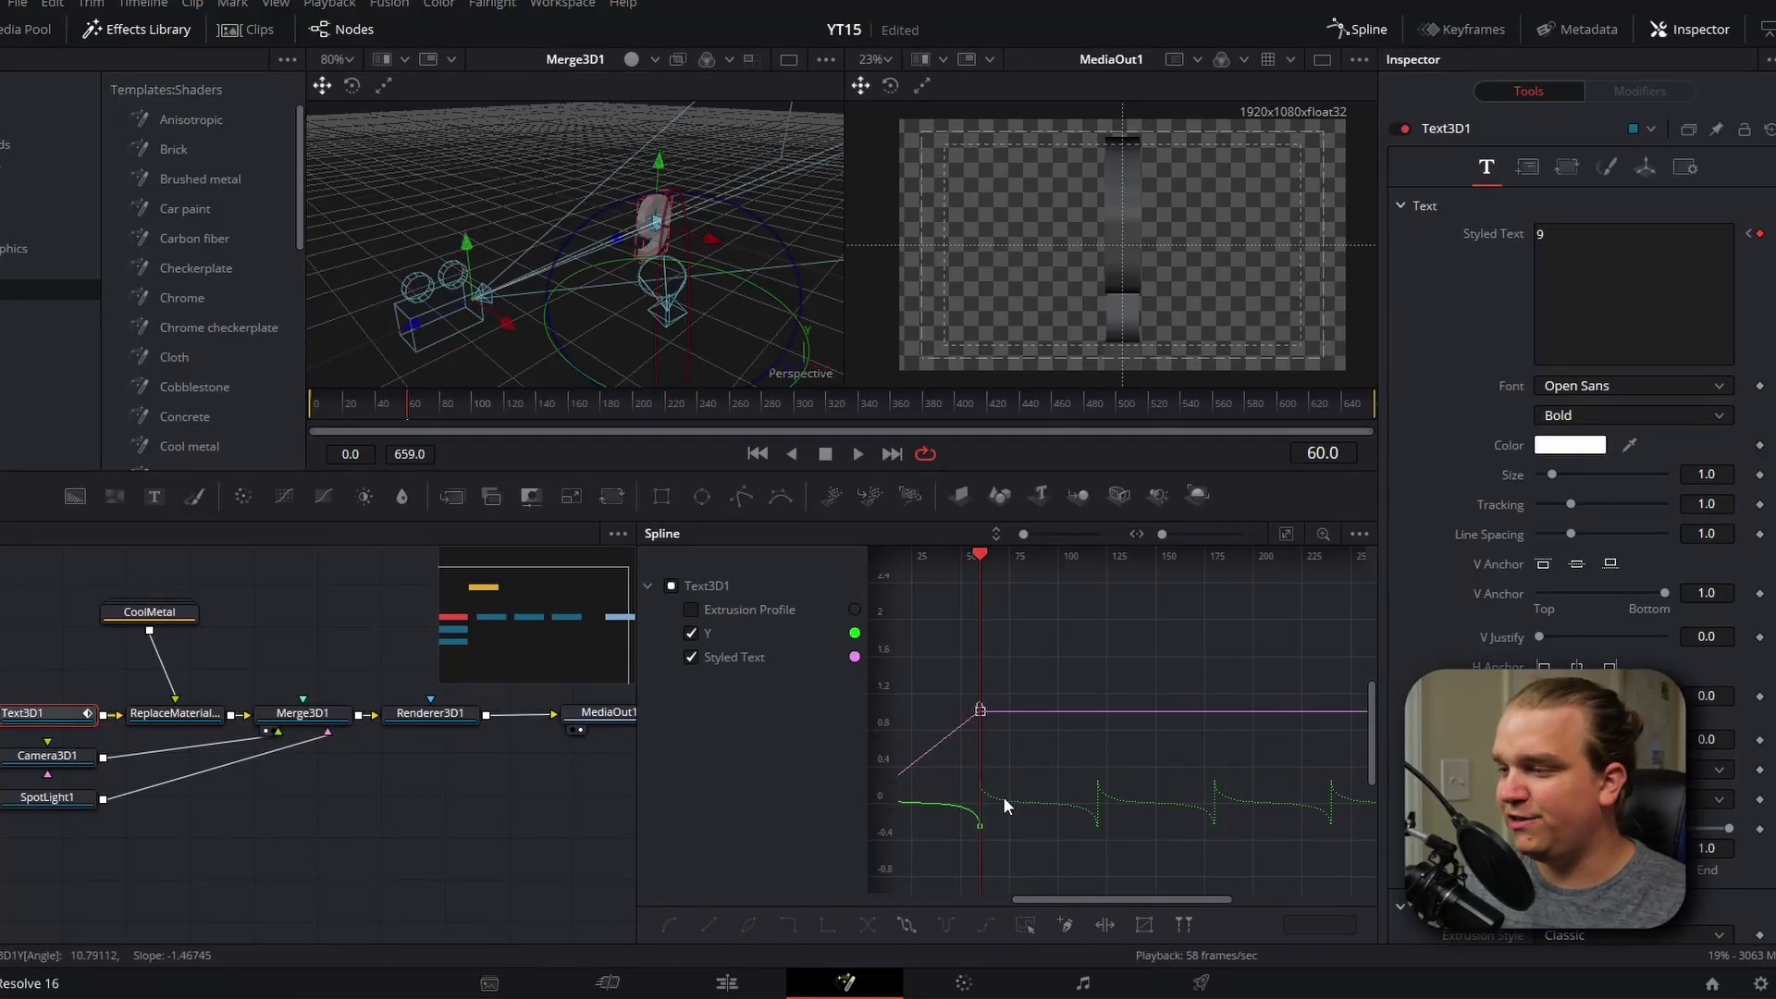
Change Text3D1's Styled Text to 8 at frame 120, where the rotation loop restarts.
scroll(1074, 666, down, 1)
scroll(1051, 607, down, 1)
scroll(1051, 607, left, 3)
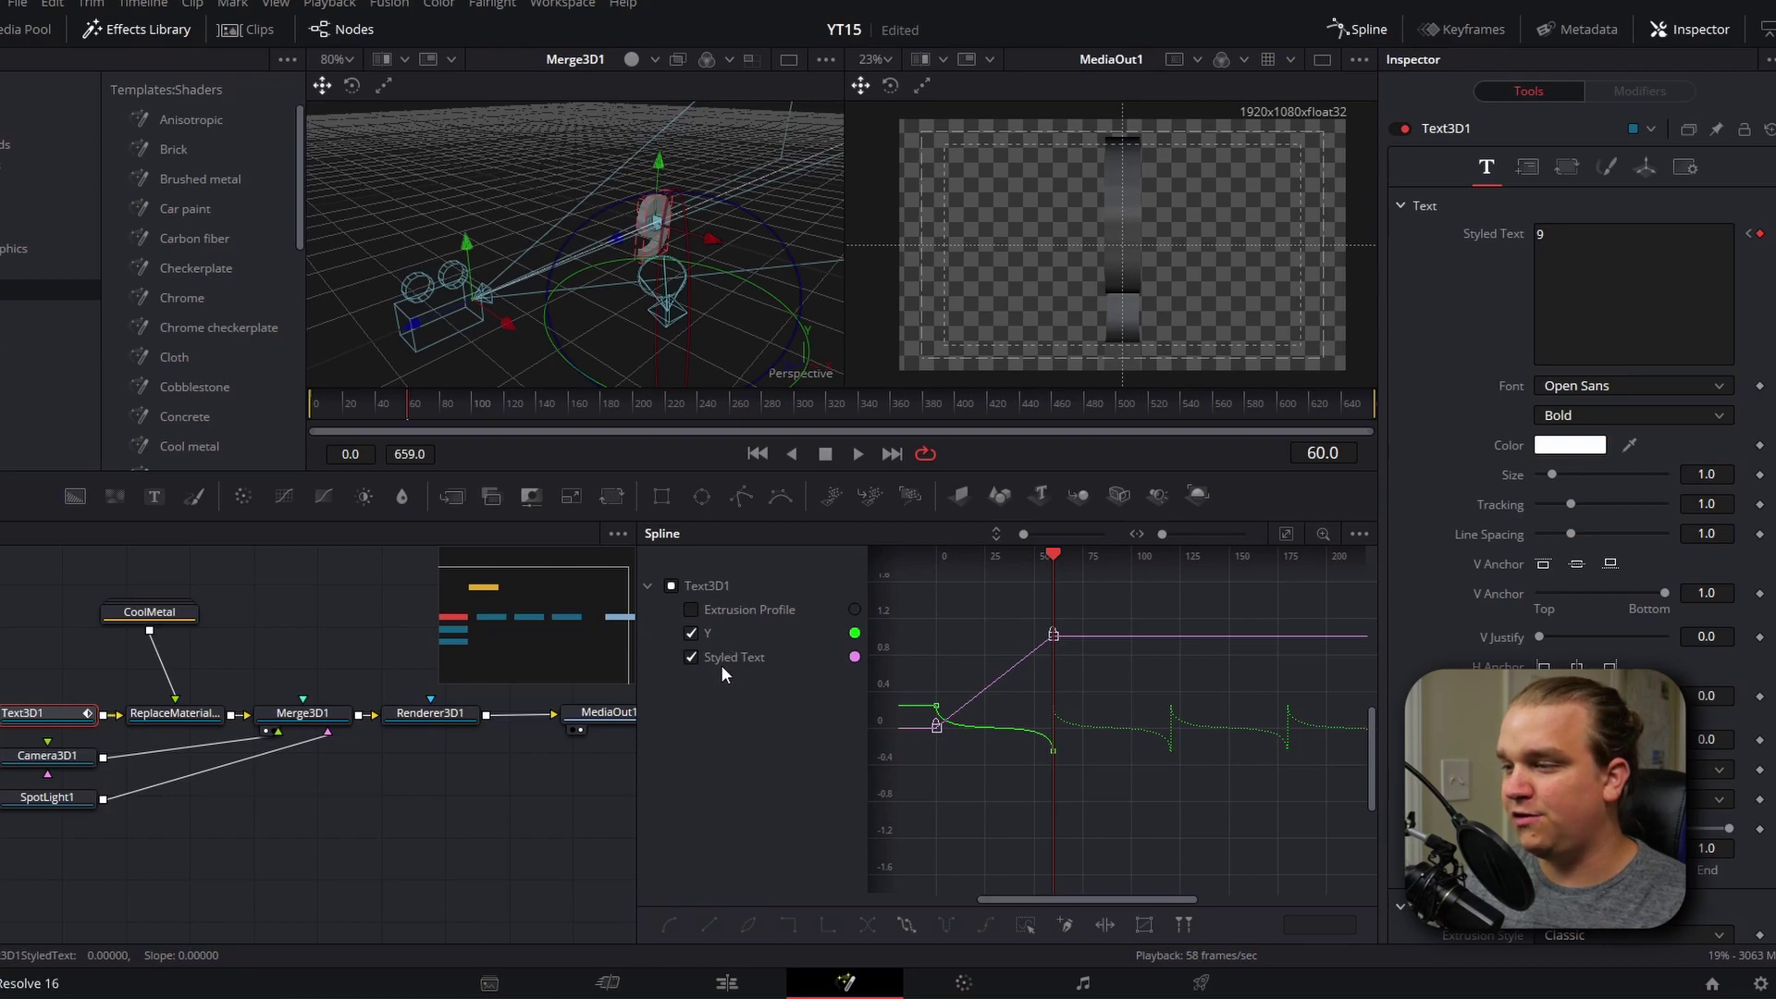
drag(1053, 557, 1169, 590)
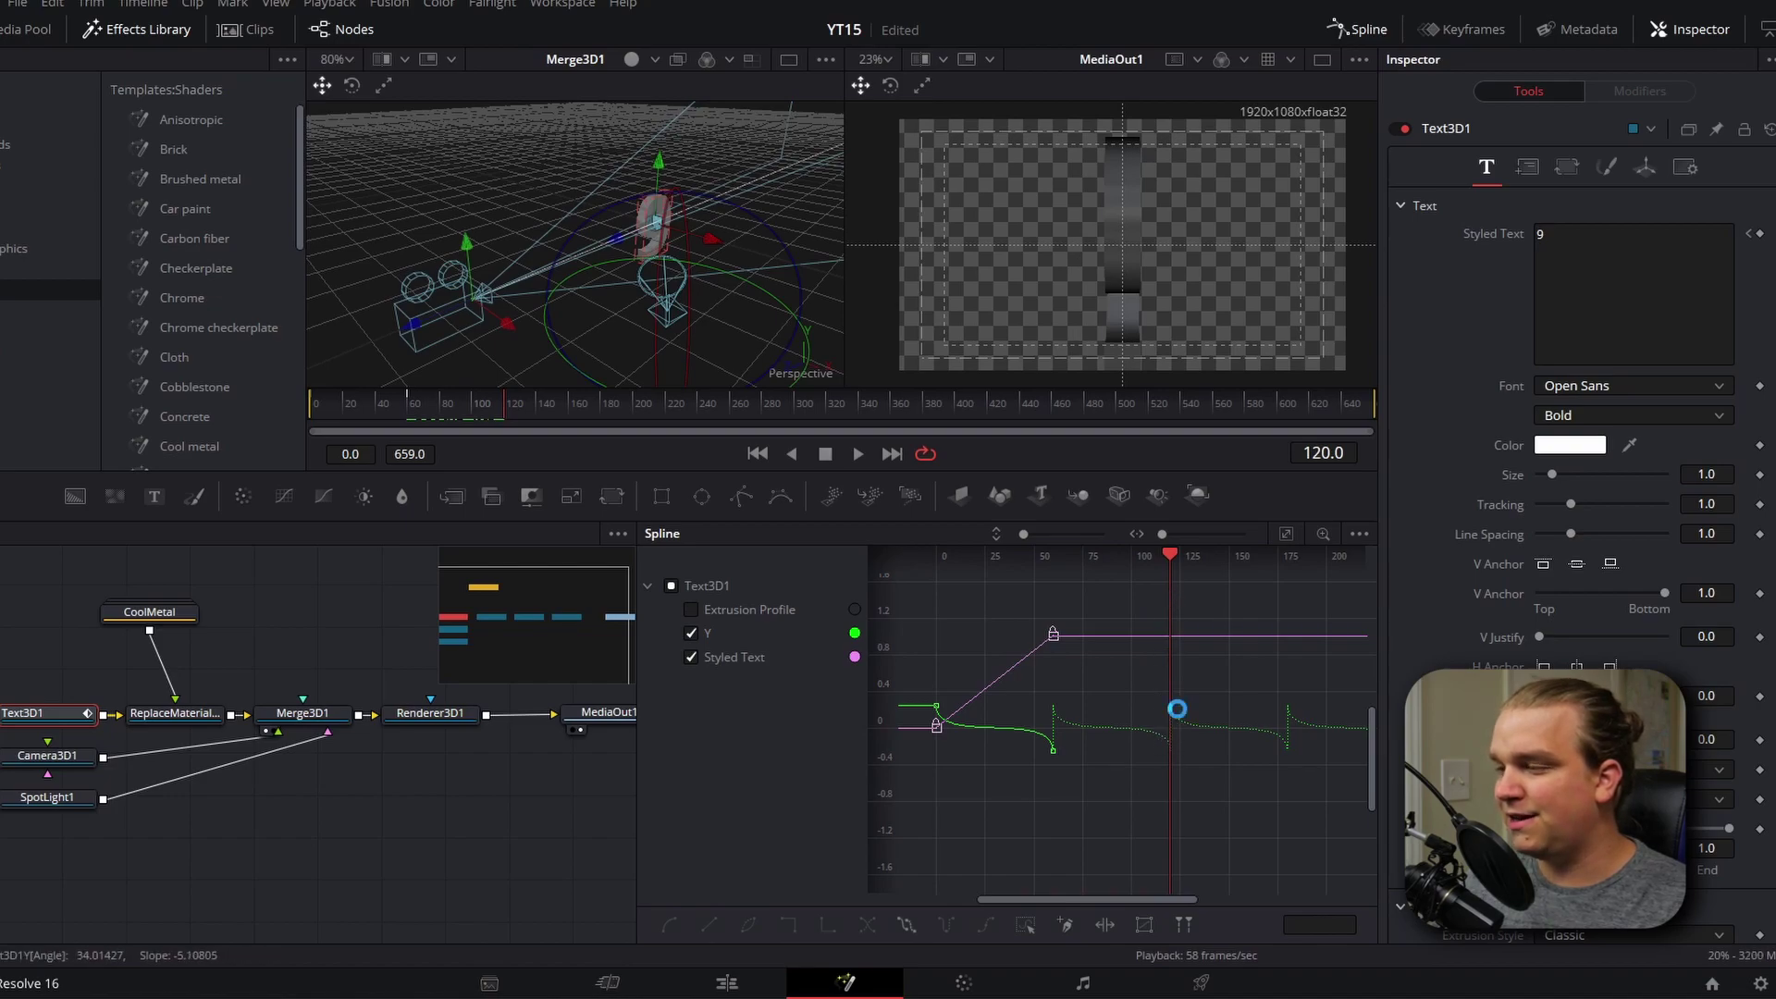
click(1572, 278)
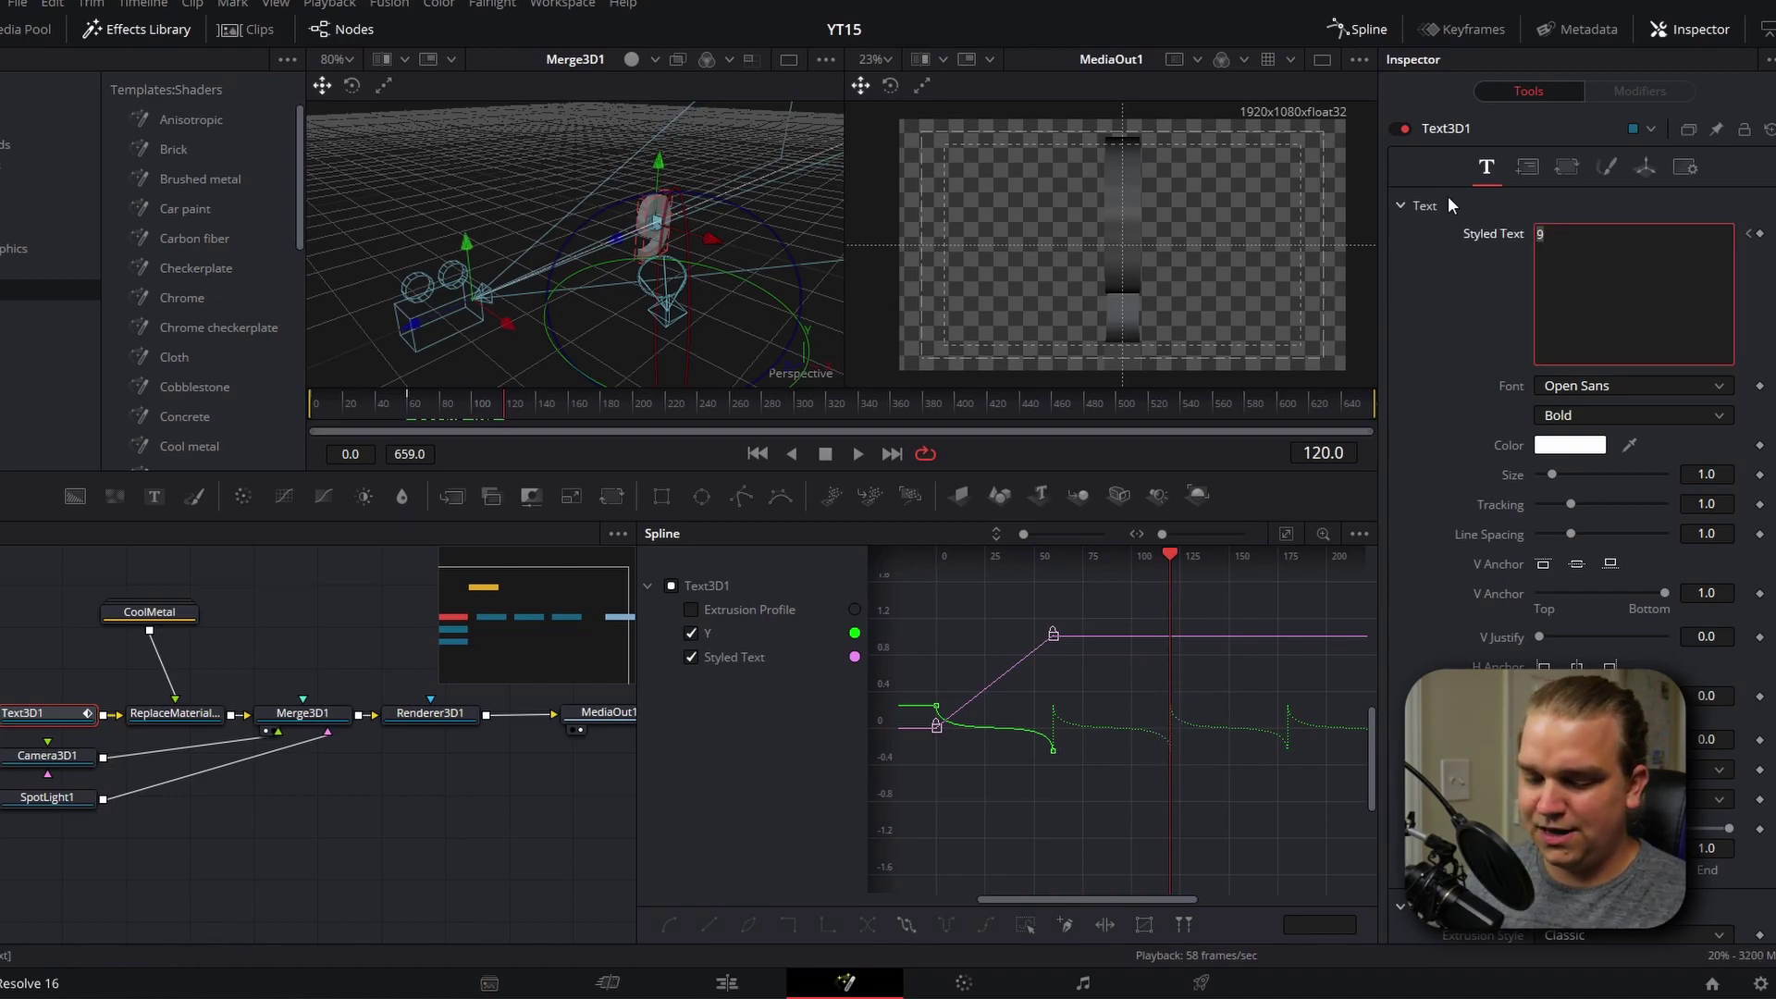
key(BackSpace)
text(8)
Set Text3D1's Styled Text to 7 at frame 180 and 6 at frame 240.
click(1287, 560)
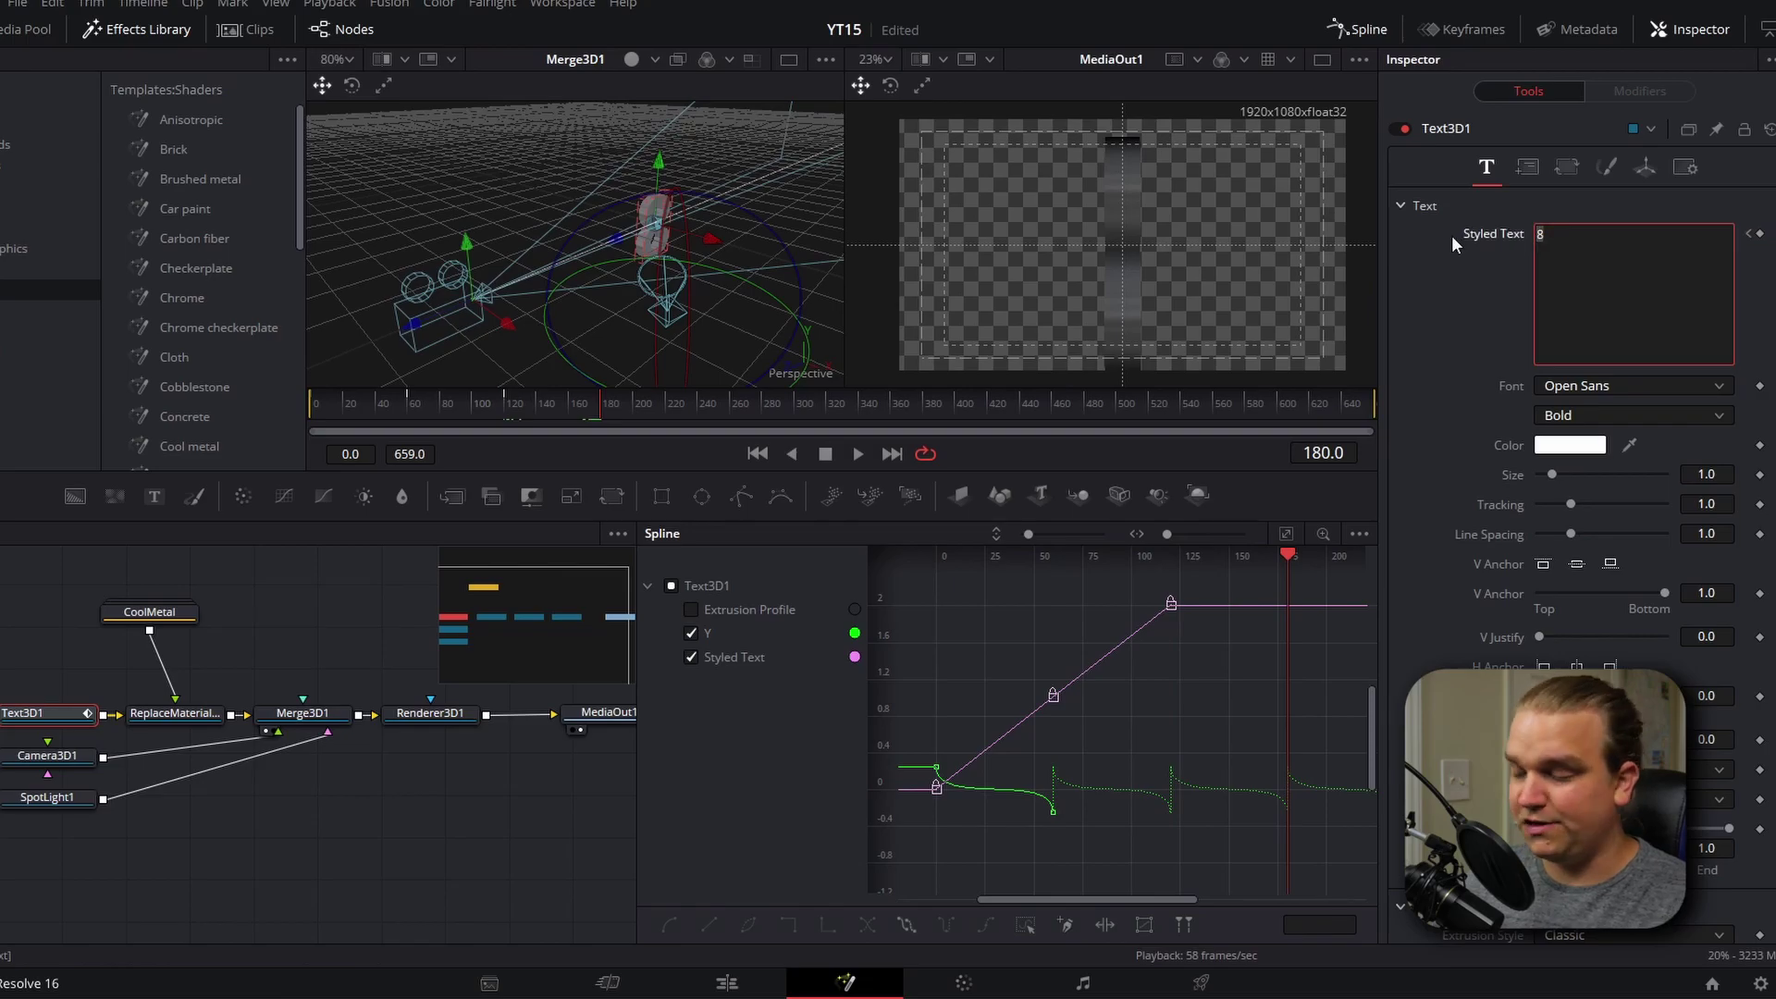
key(BackSpace)
text(7)
click(1045, 553)
key(BackSpace)
text(6)
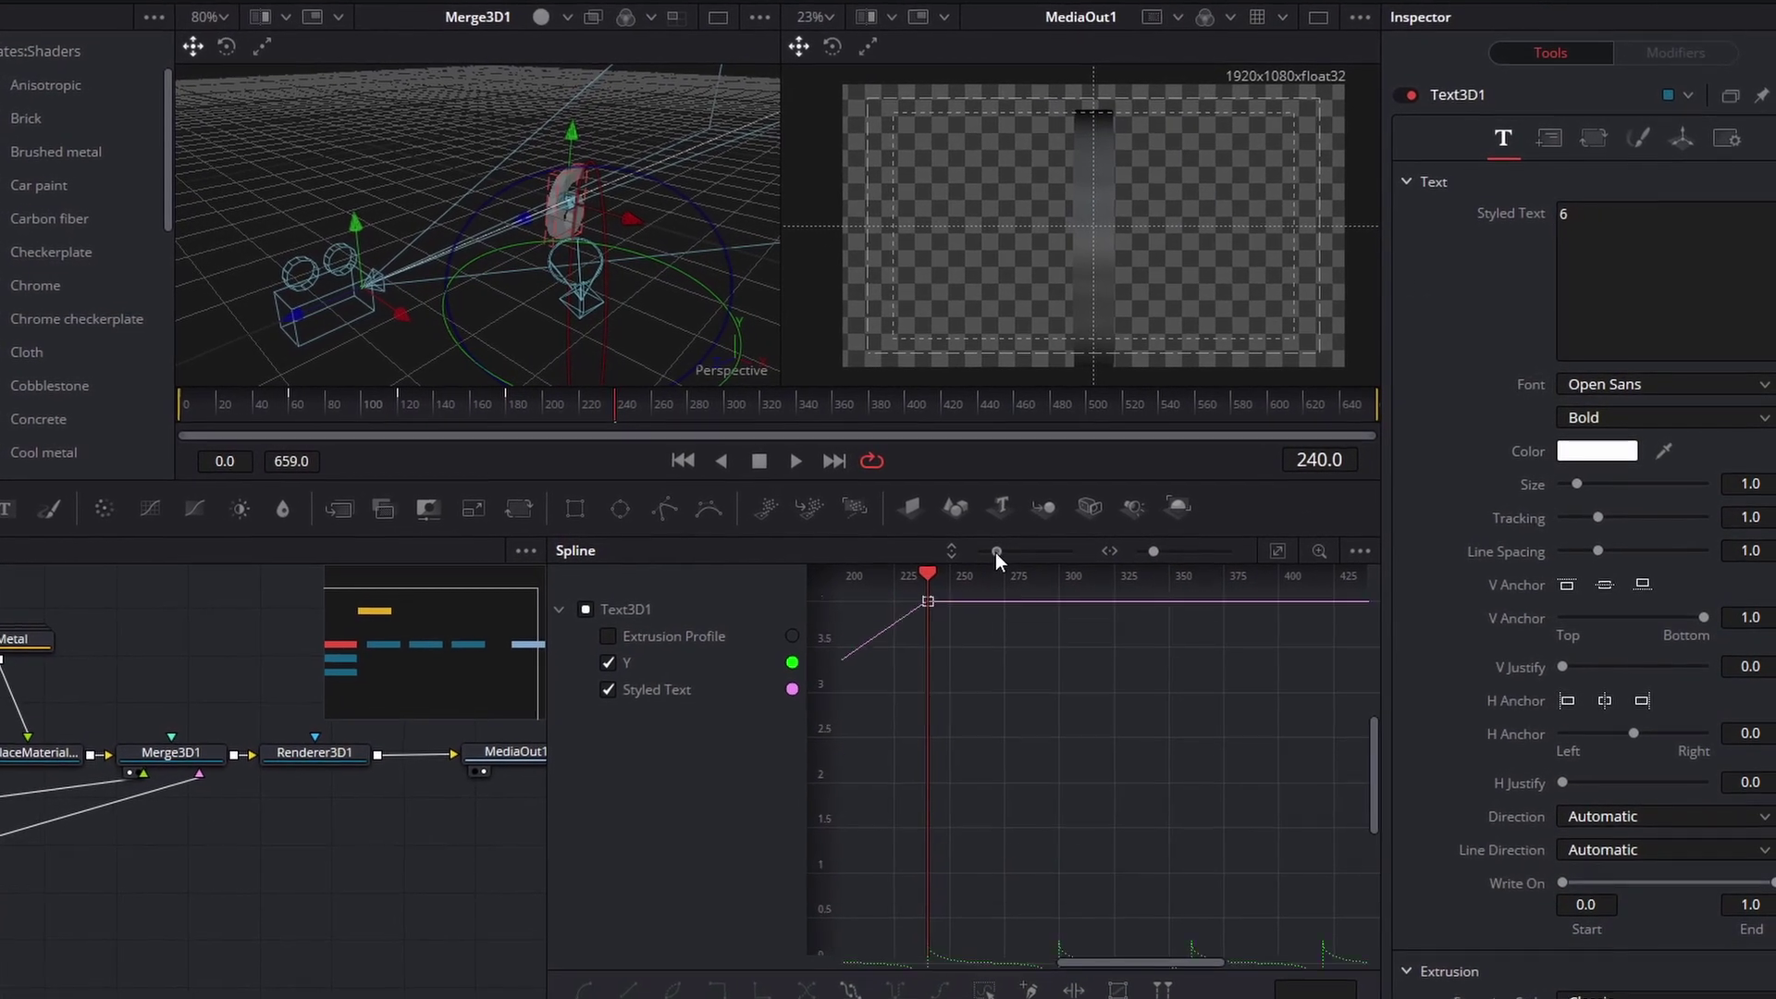
Add Styled Text keyframes to Text3D1 reading 5 at frame 300 and 4 at frame 360.
click(1091, 553)
click(1175, 629)
key(BackSpace)
text(5)
click(1318, 635)
text(4)
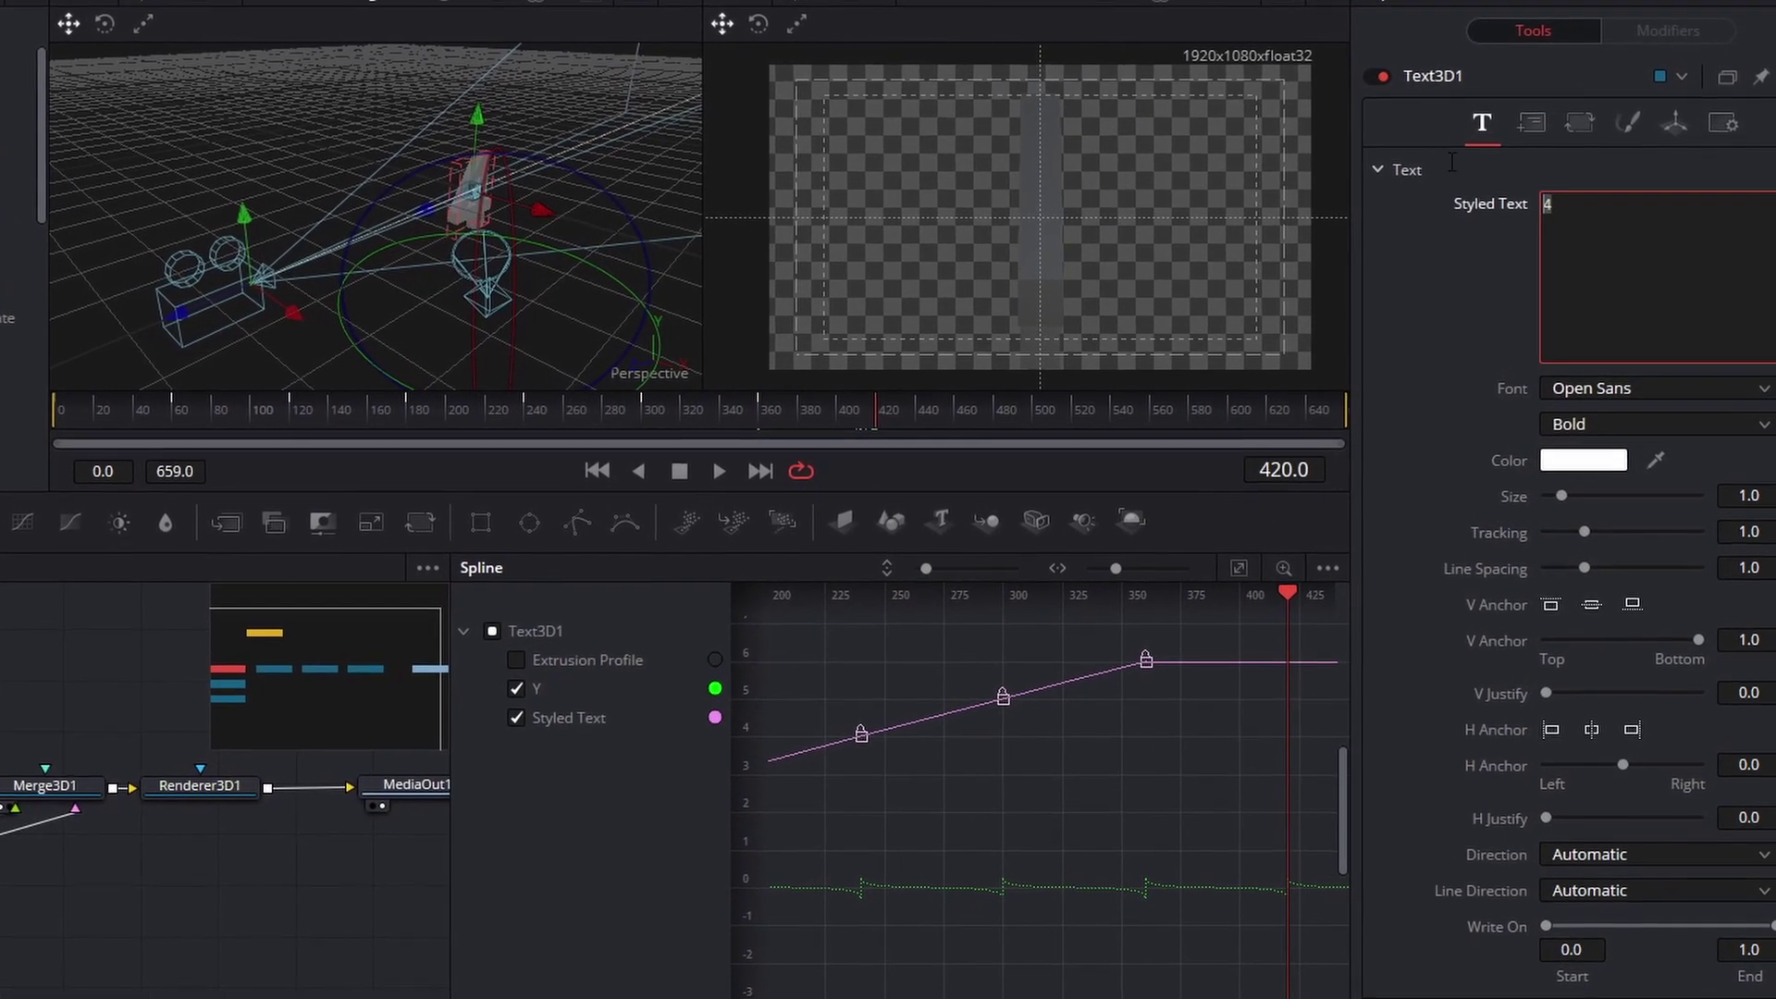
Finish Text3D1's Styled Text keyframes with 3 at frame 420, 2 at 480, 1 at 540 and NEAT at 600.
click(1126, 639)
key(BackSpace)
text(3)
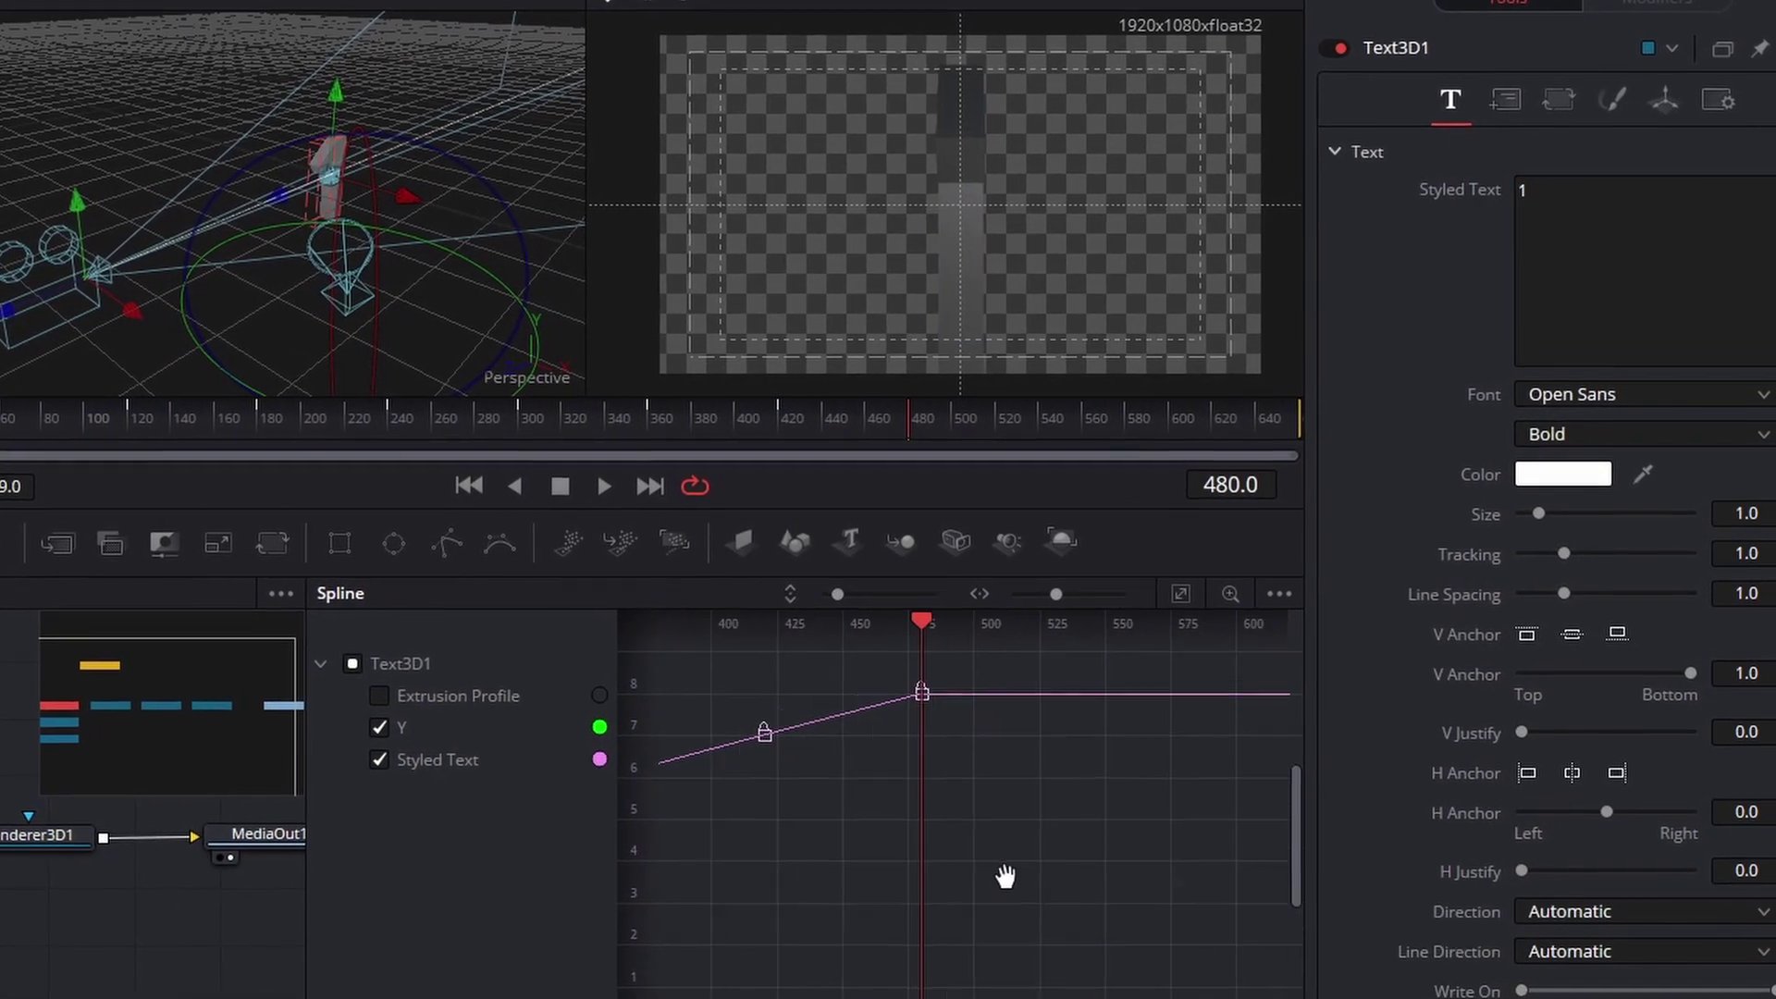
drag(923, 740, 930, 655)
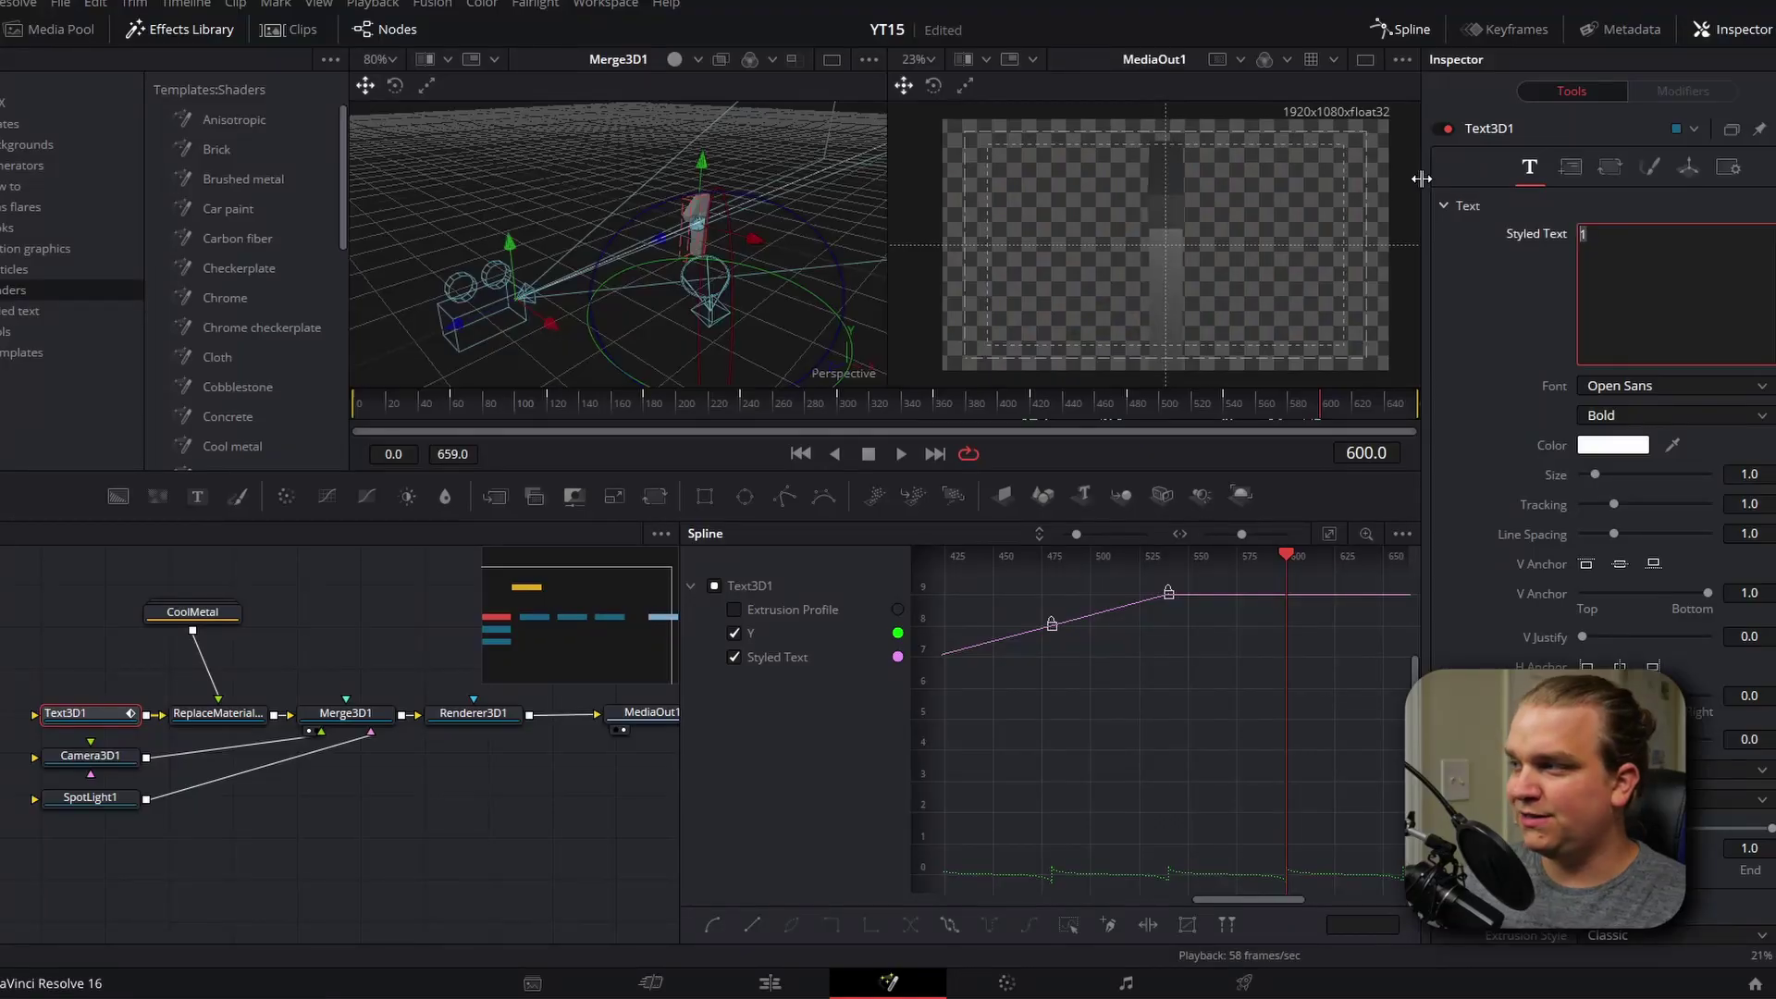
text(NEAT)
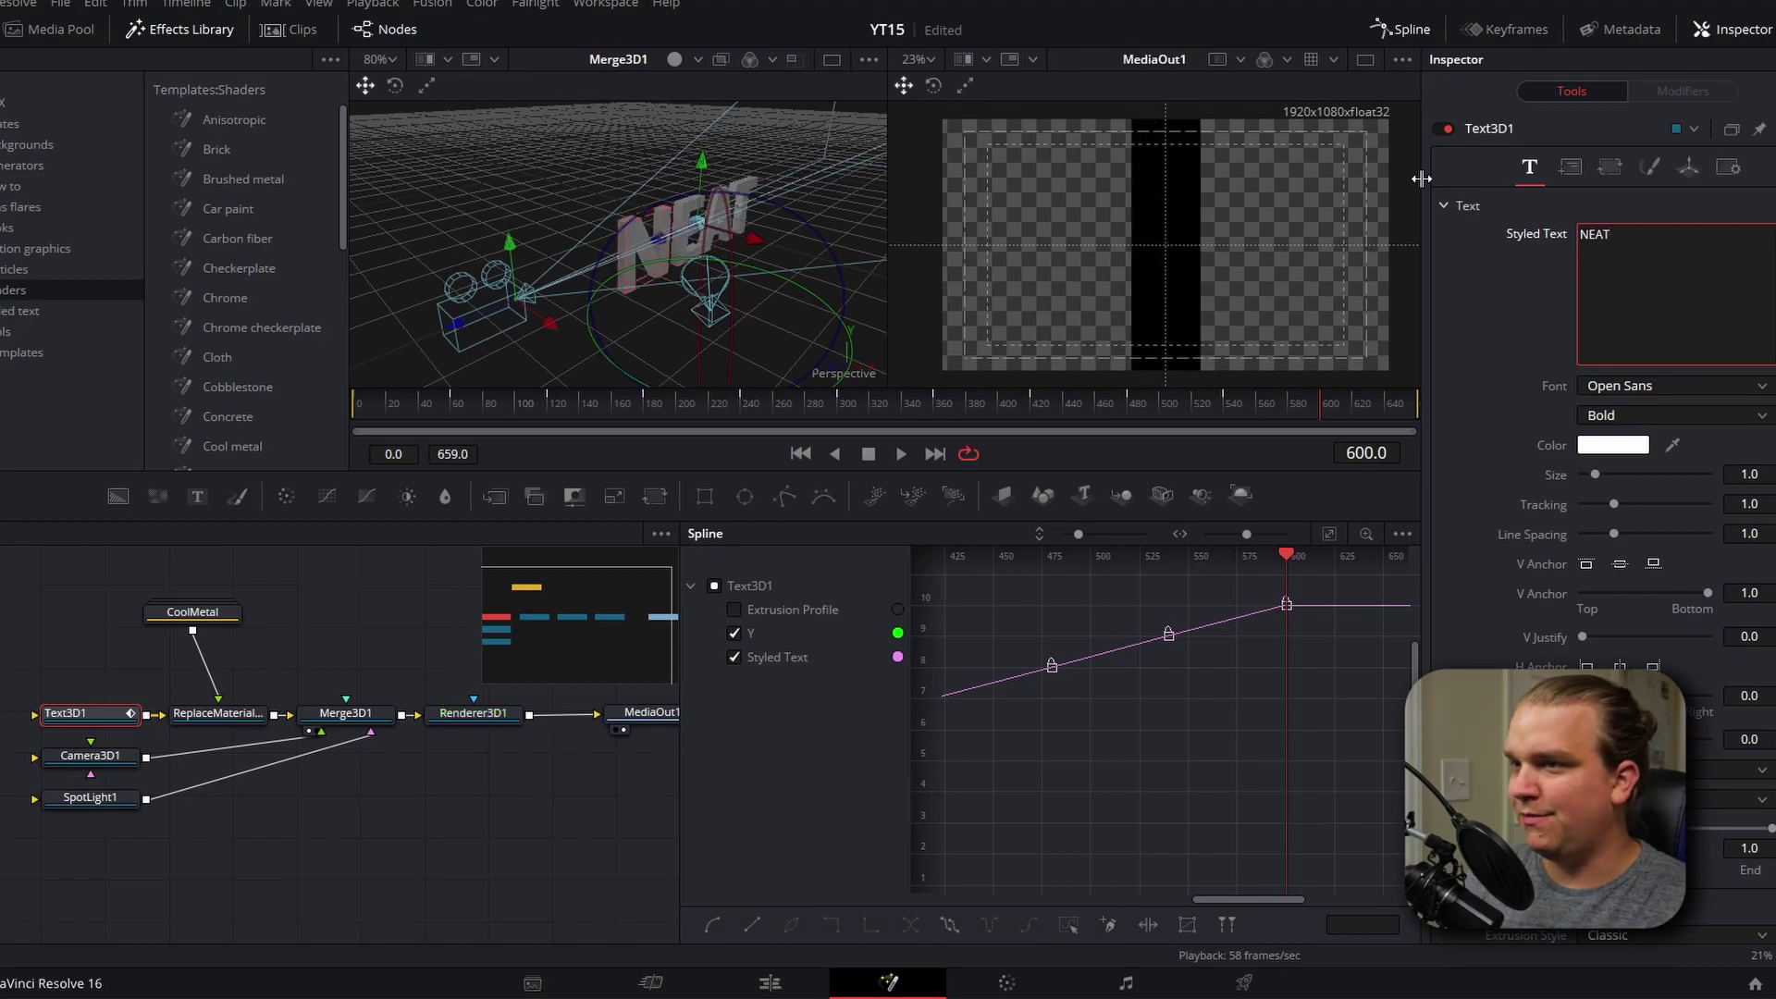
drag(1284, 555, 1137, 562)
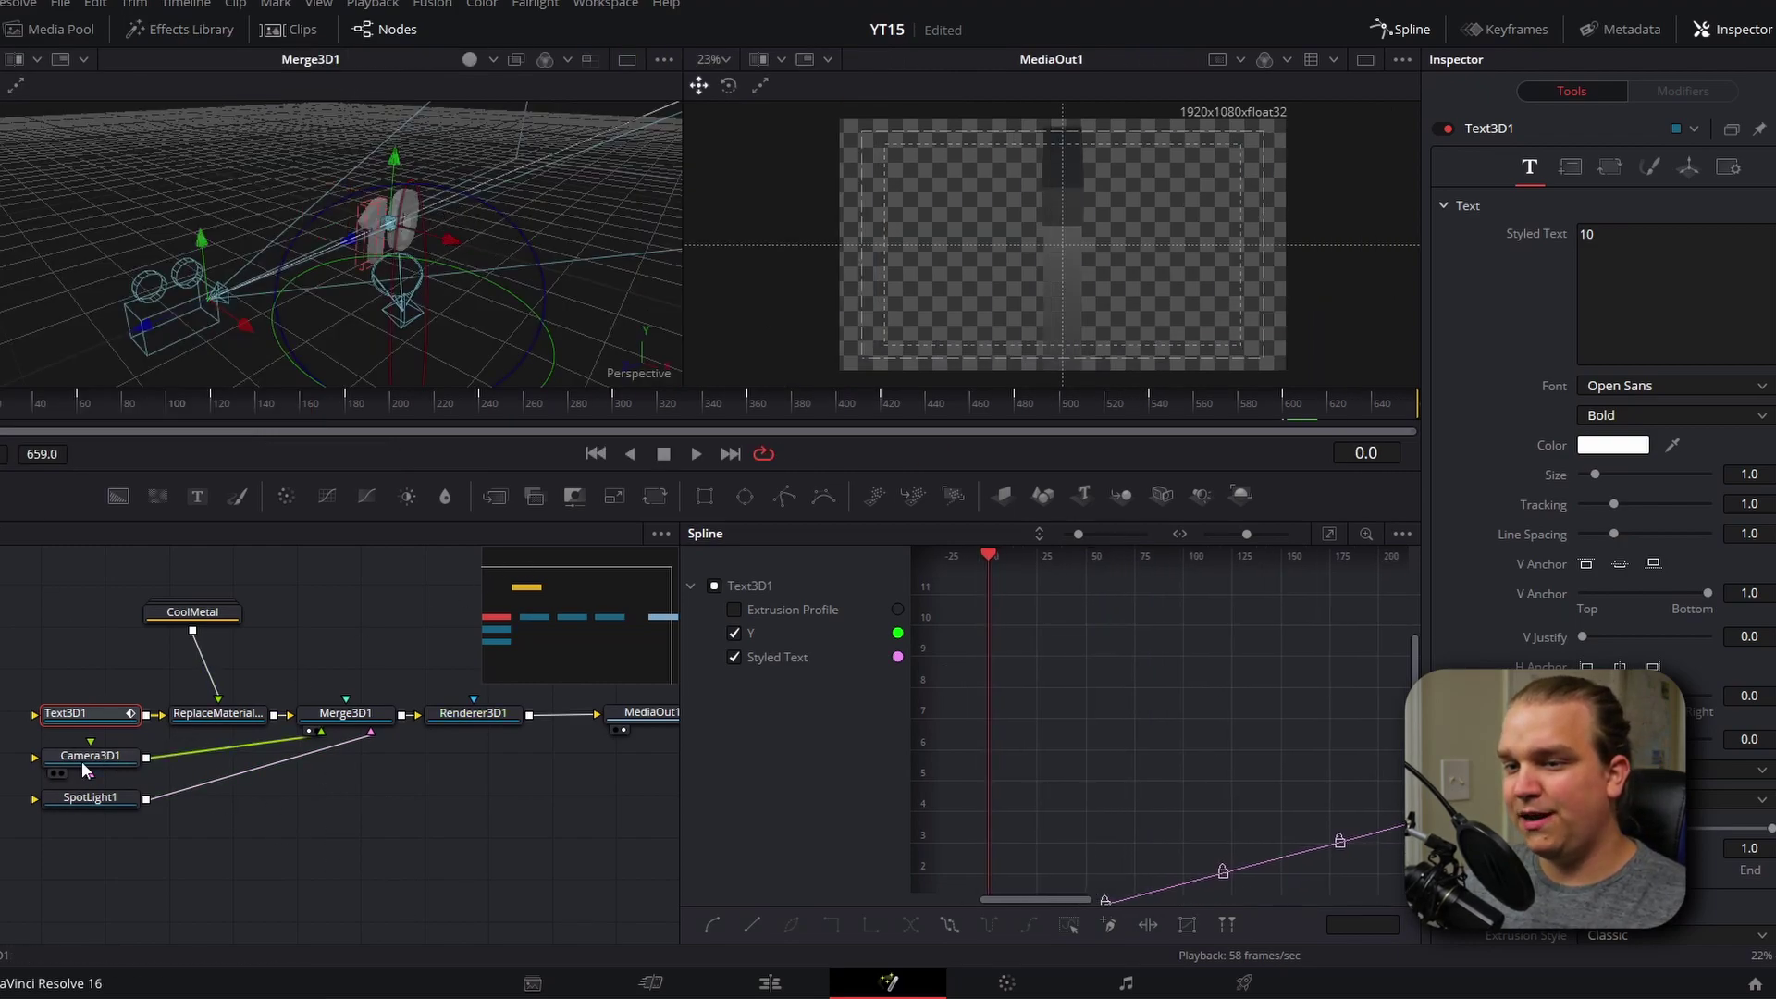
Keyframe Camera3D1's Z translation at its existing value at frame 0 and at 4.82 at frame 659.
click(91, 758)
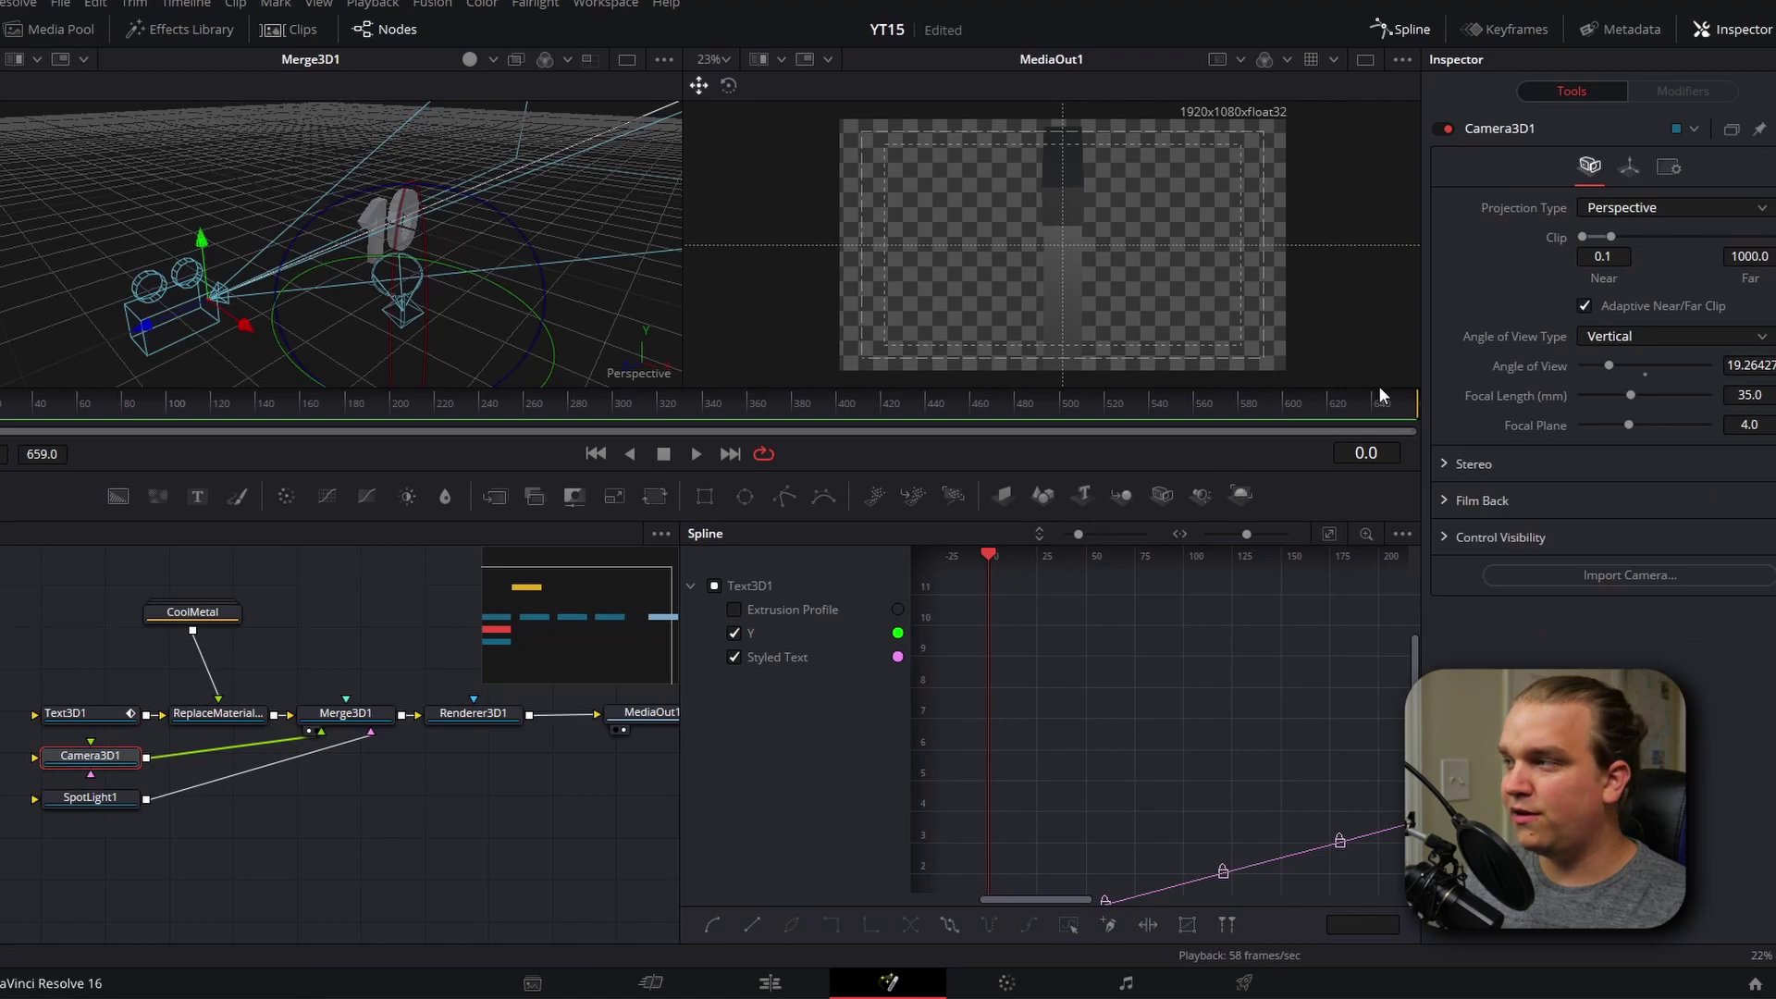
click(1628, 164)
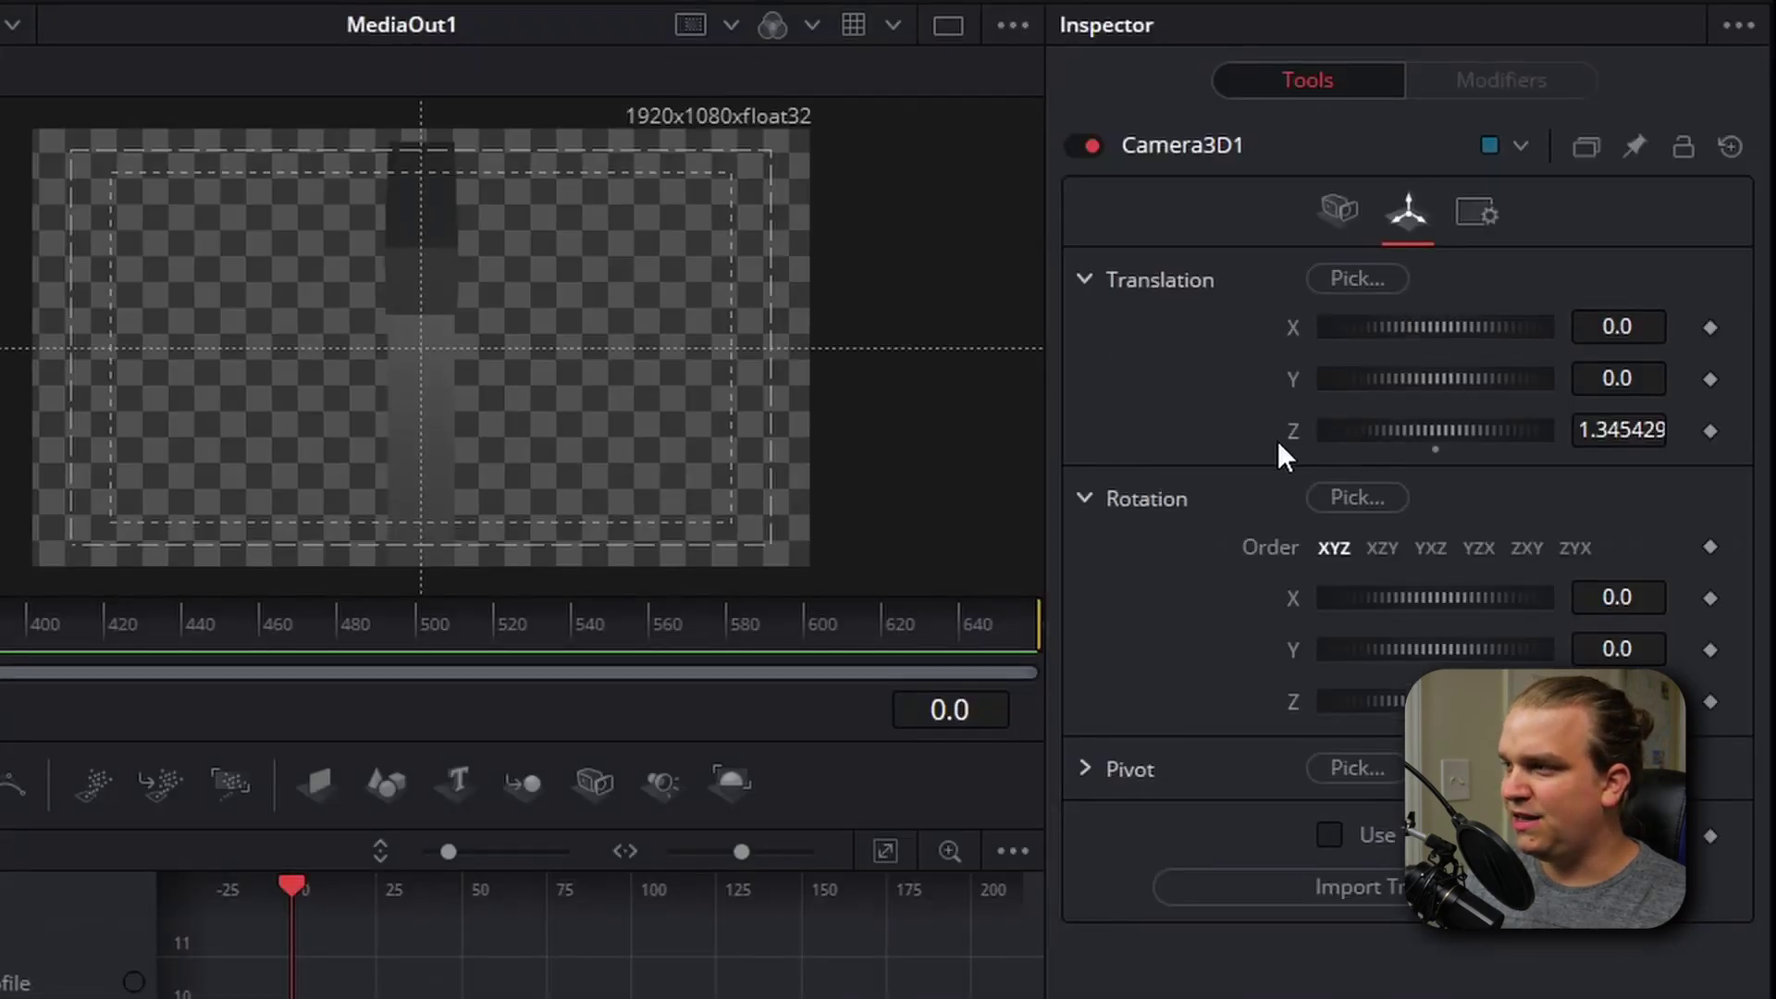
click(1709, 430)
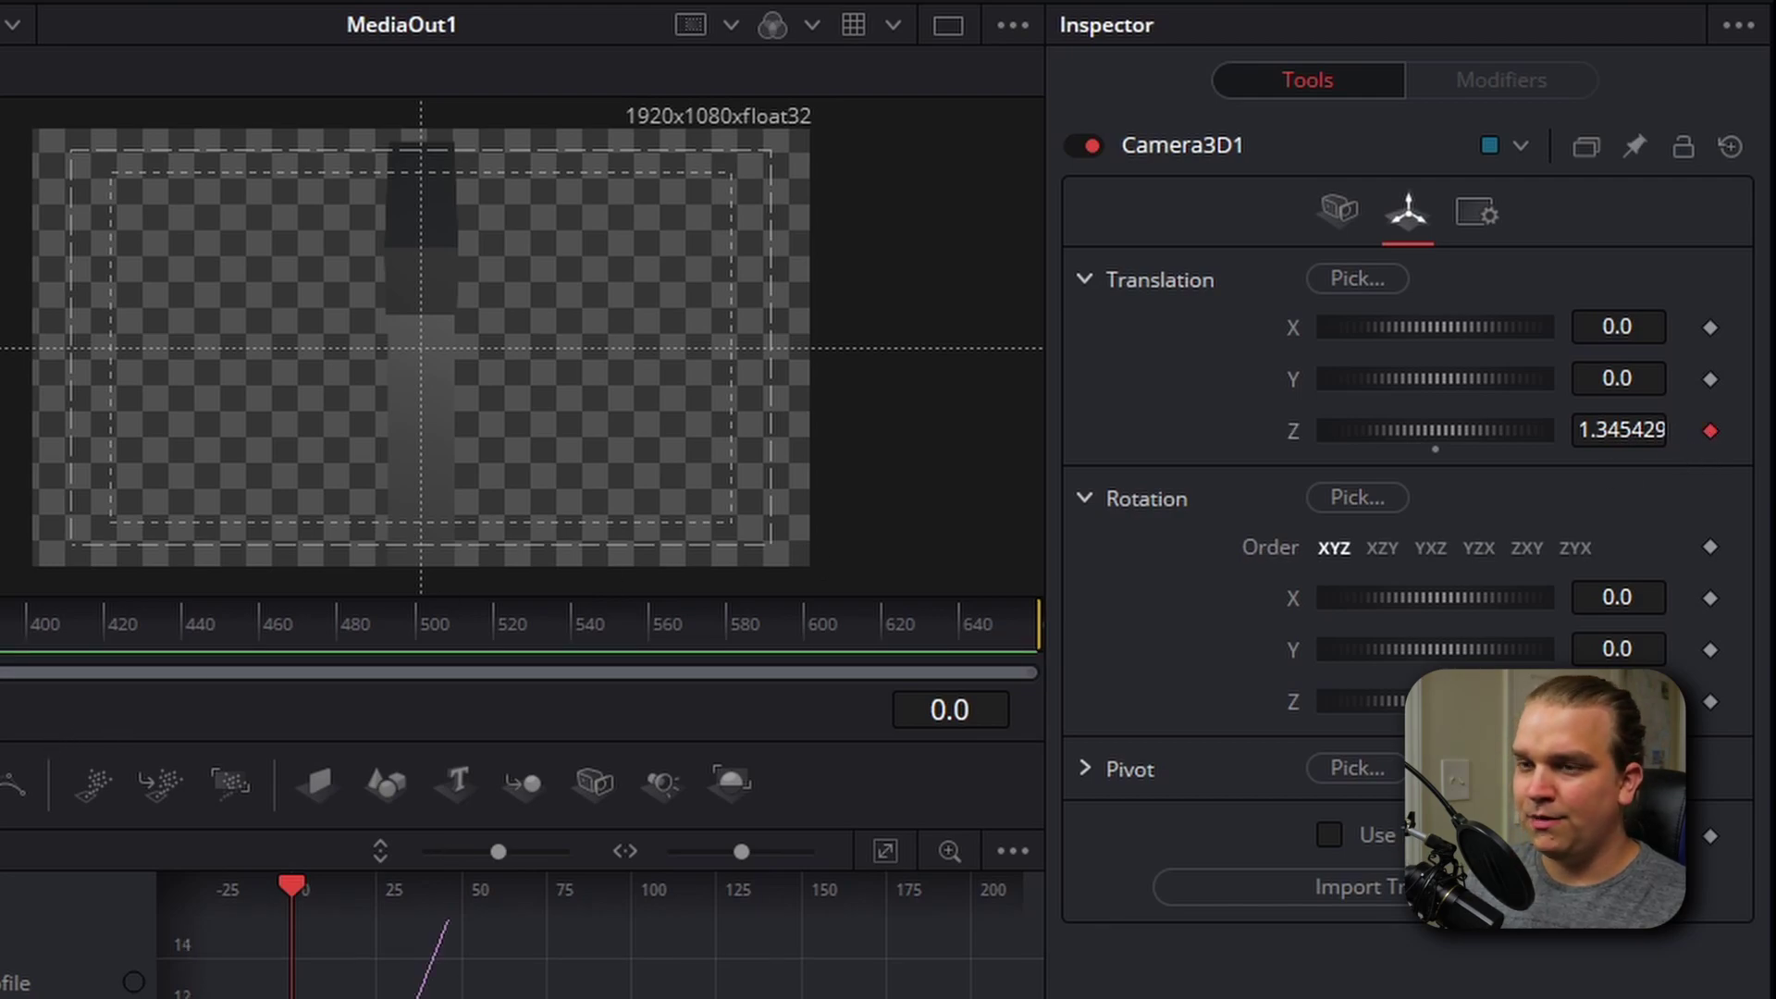
drag(5, 731, 1158, 711)
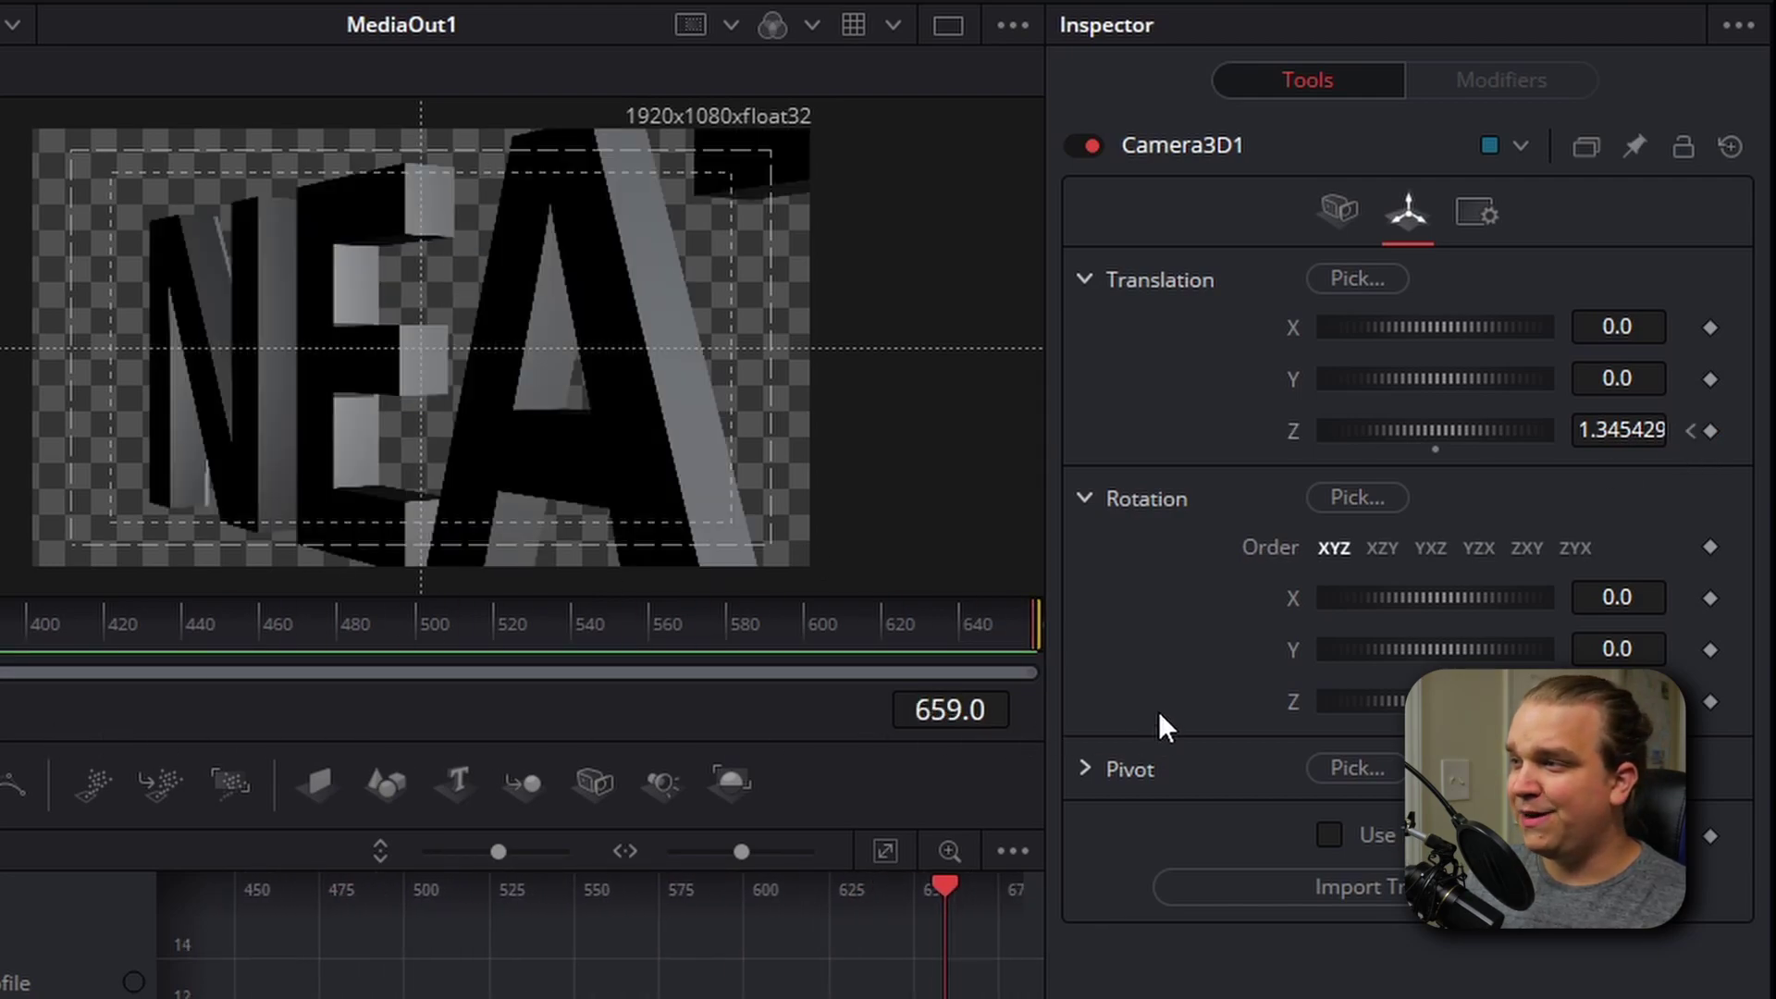
drag(1495, 430, 1530, 429)
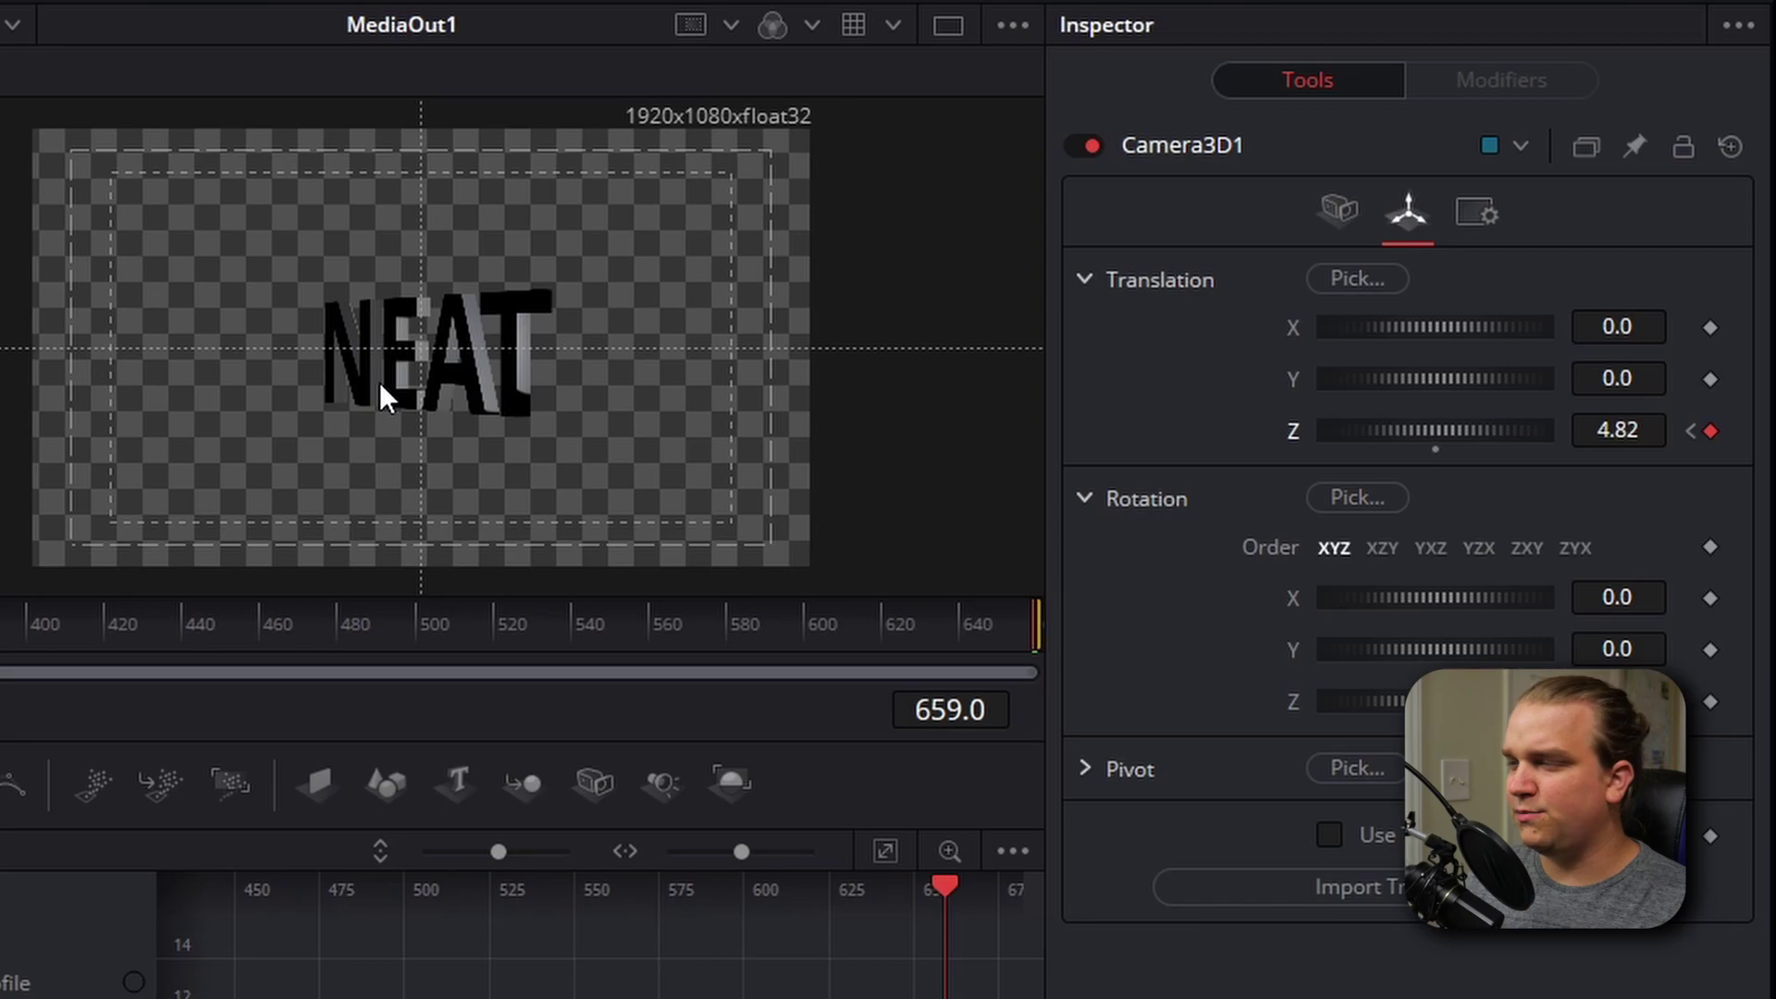
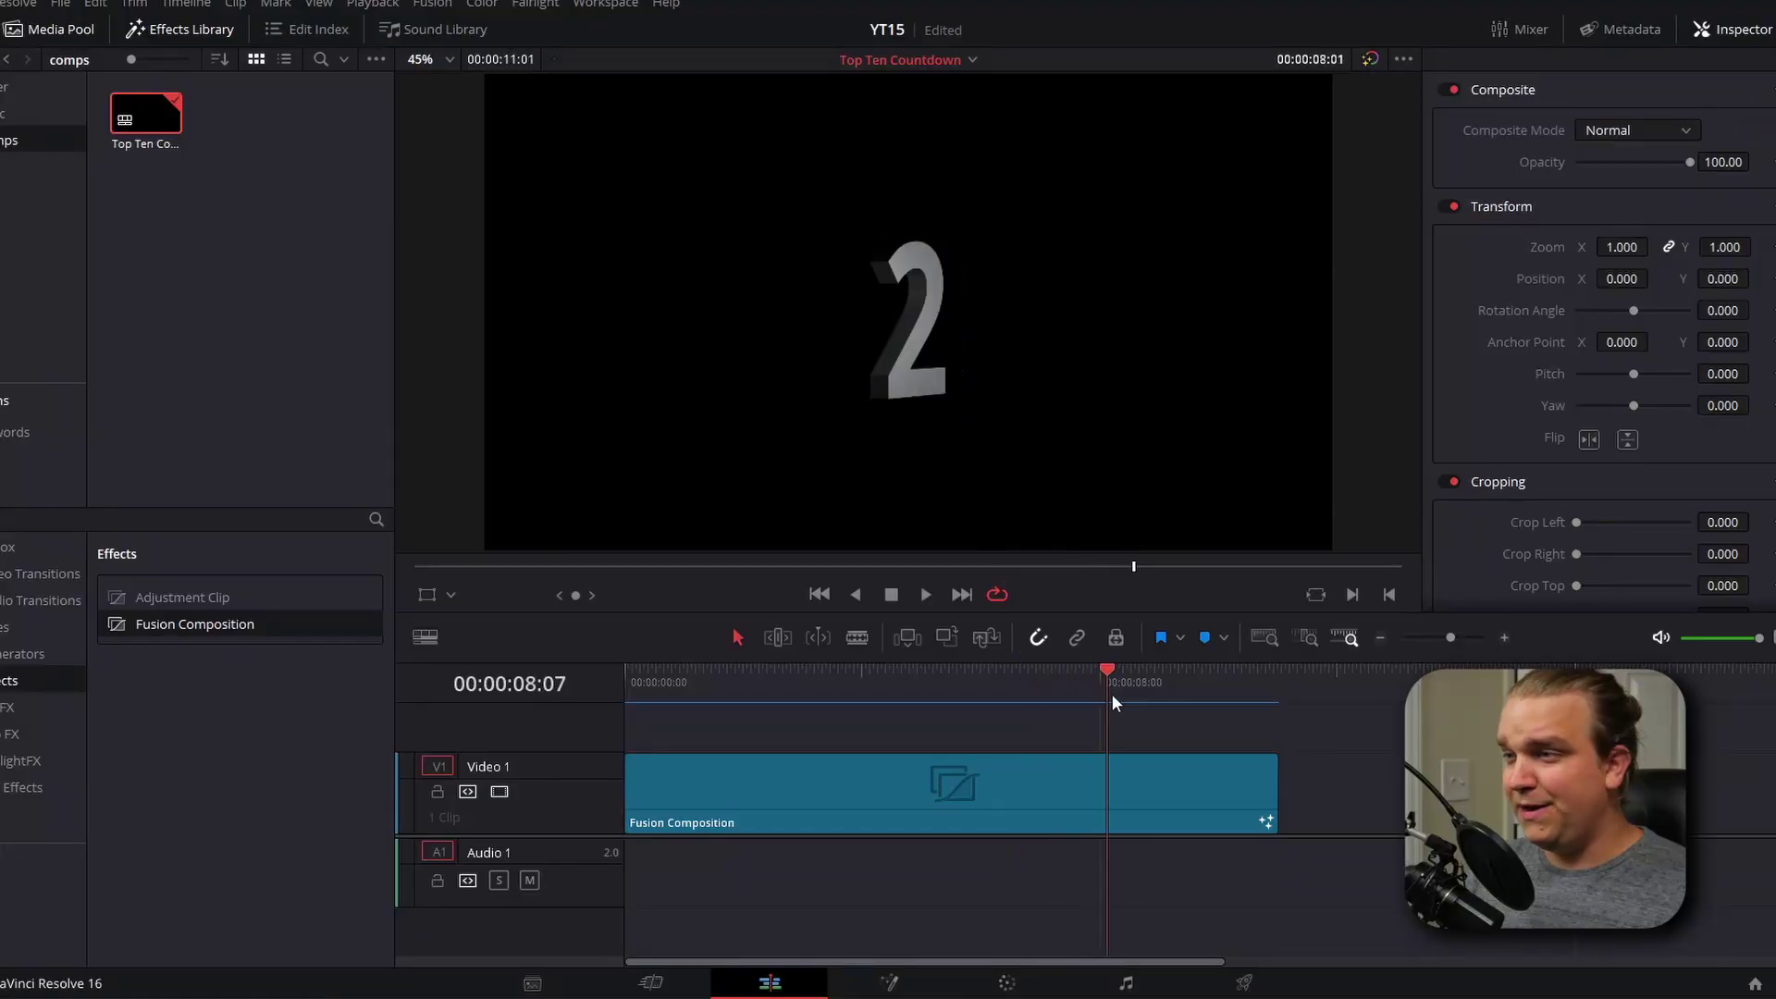
Check the end of the composition on the edit timeline, and adjust SpotLight1 in Fusion to a 42.52 cone angle and 6.77 penumbra angle.
drag(1111, 694, 1238, 693)
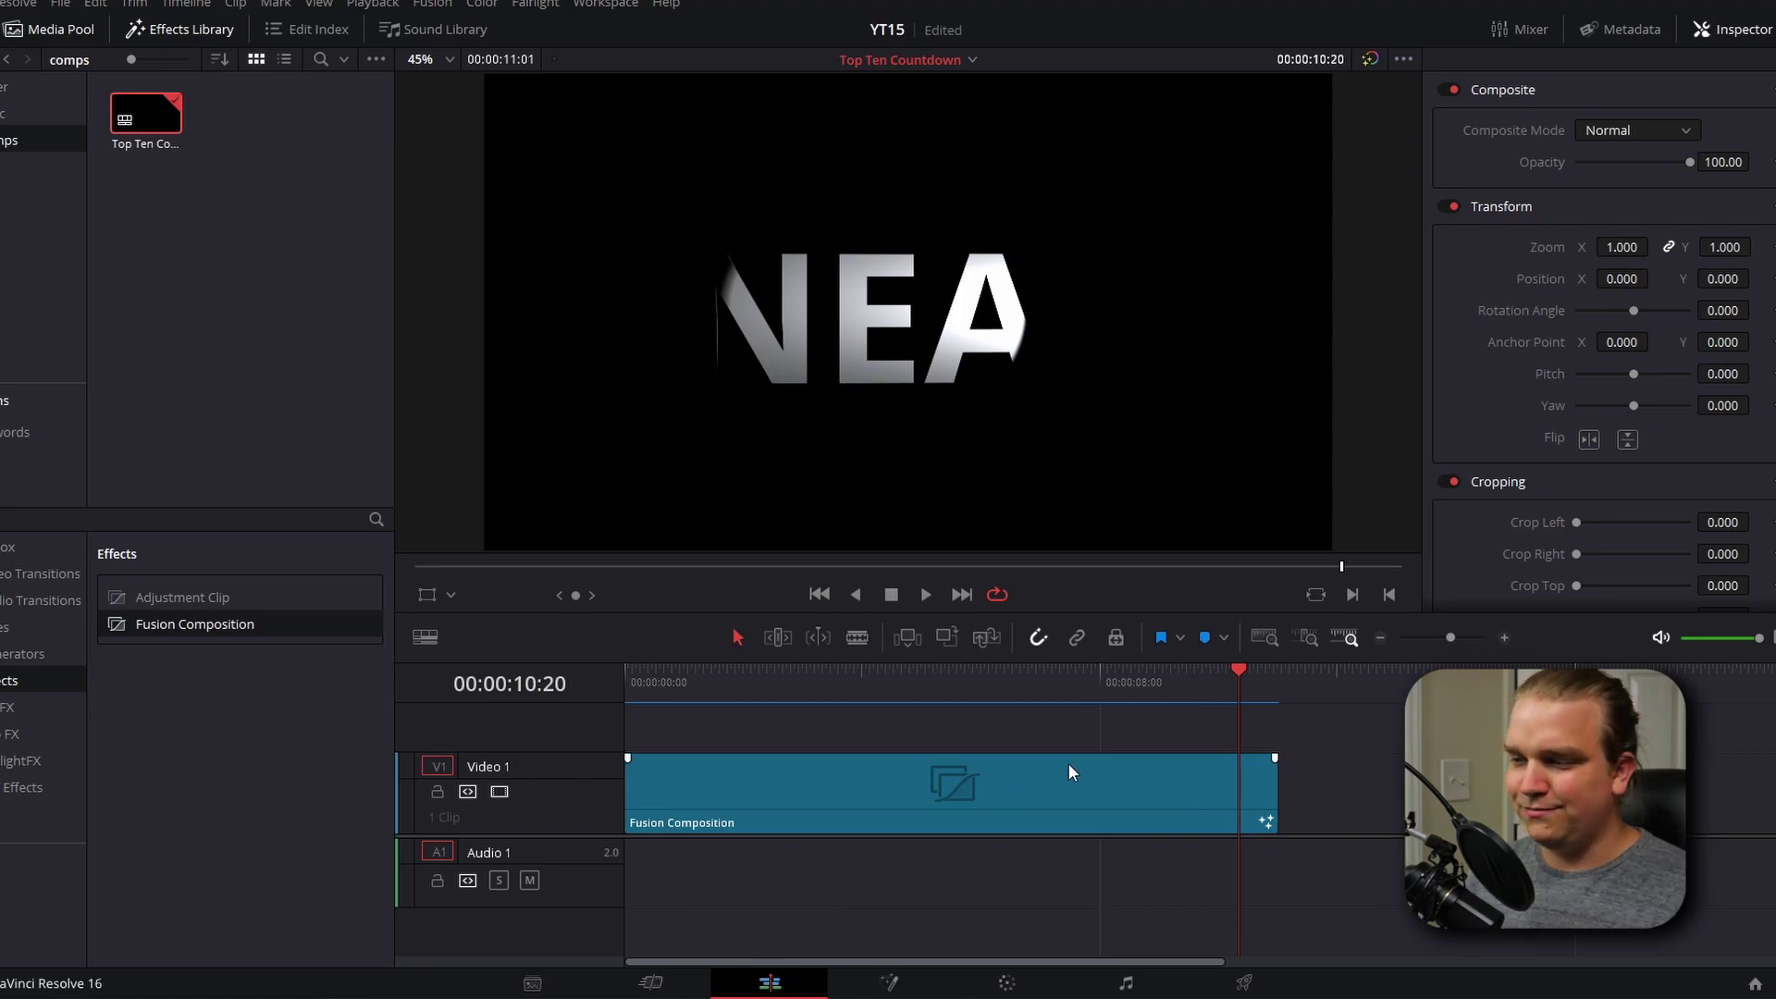
click(886, 982)
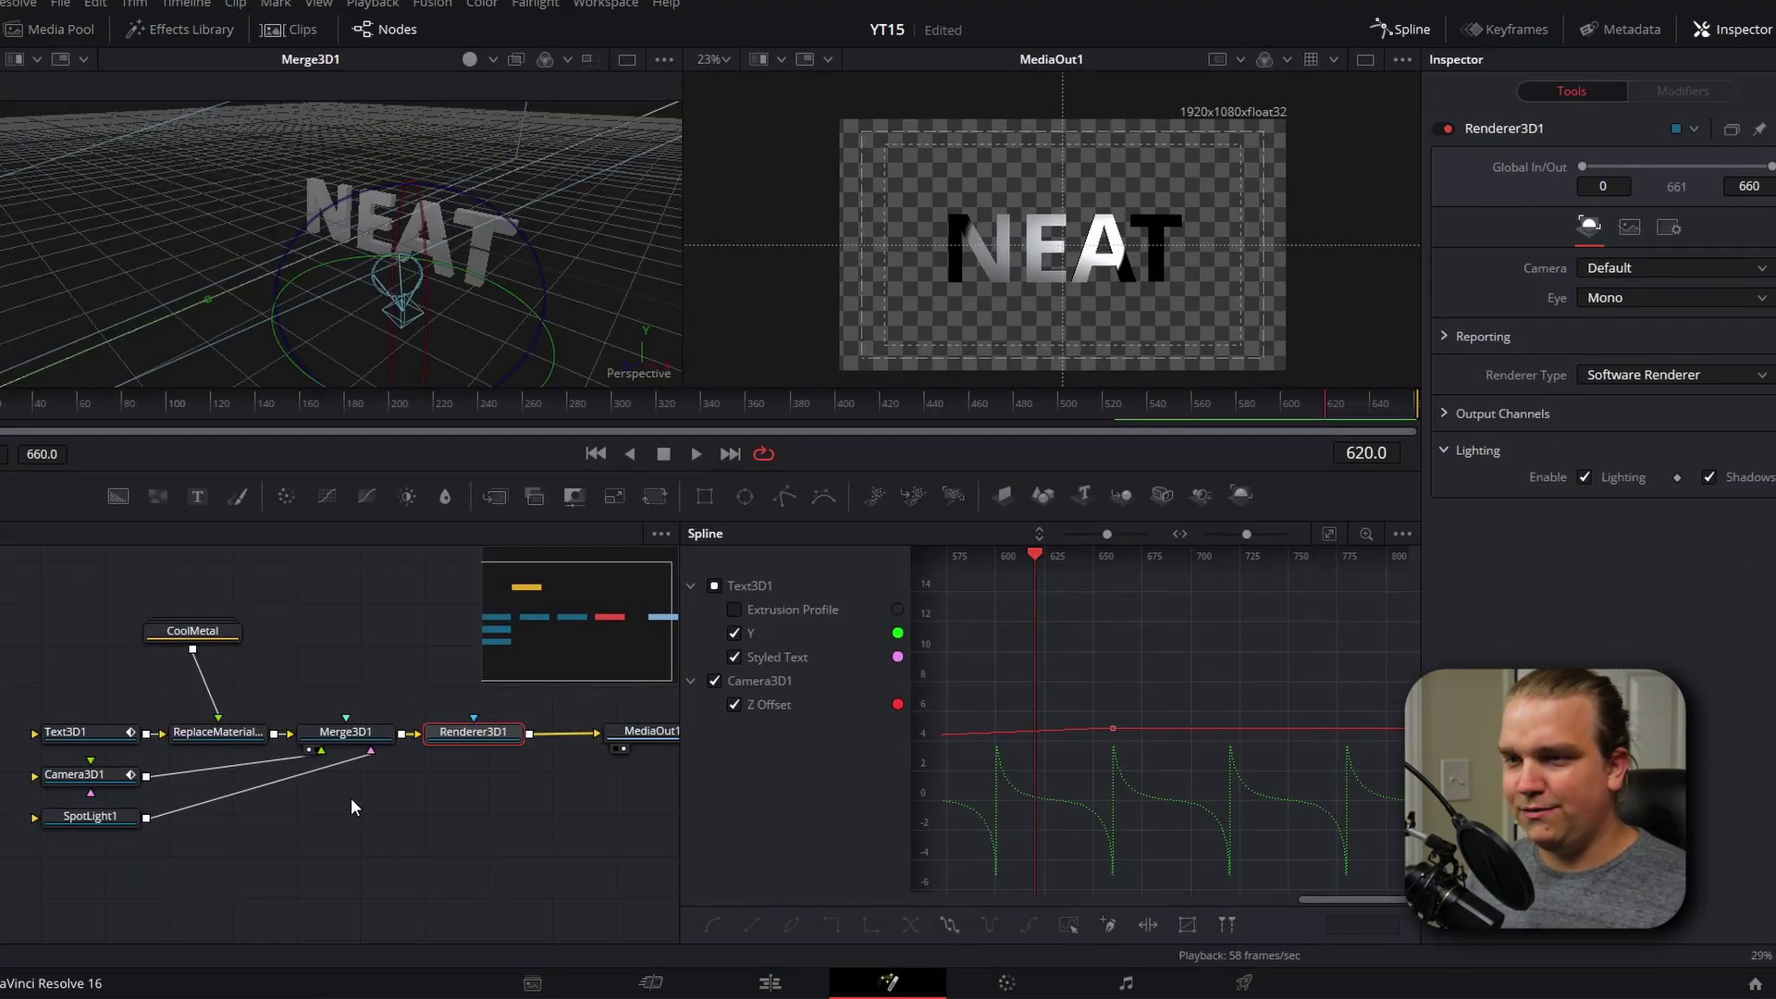
click(78, 816)
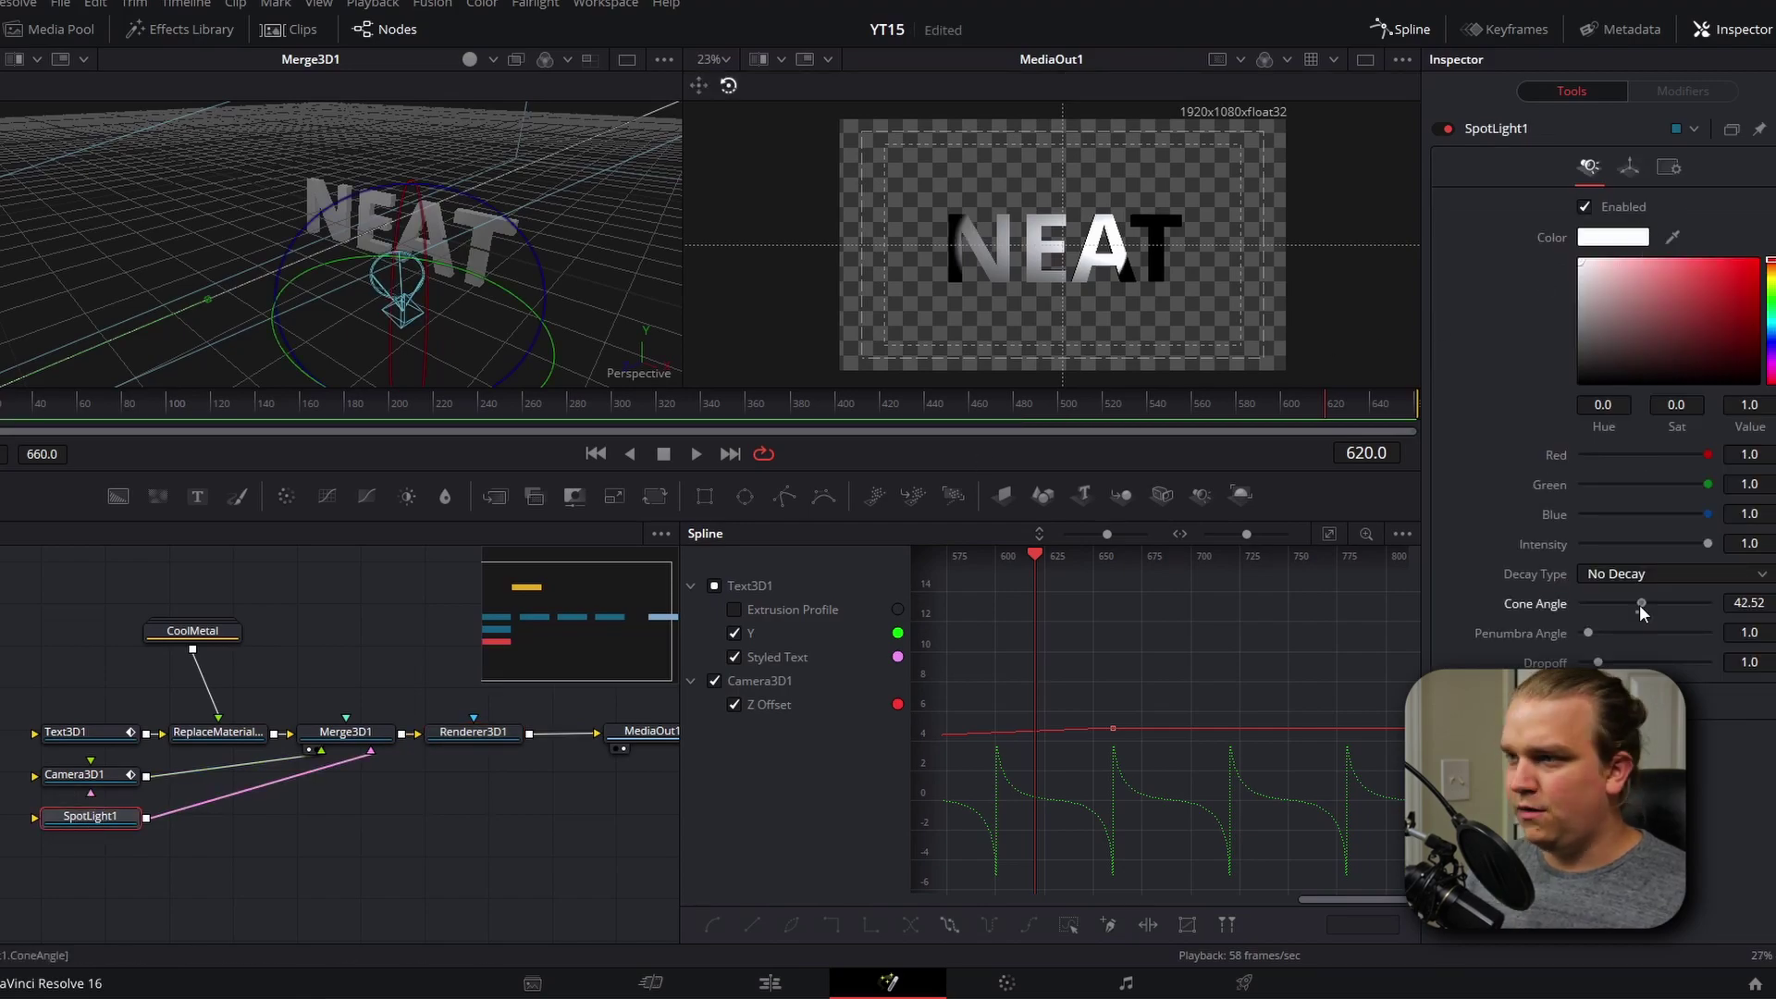
drag(1640, 603, 1629, 641)
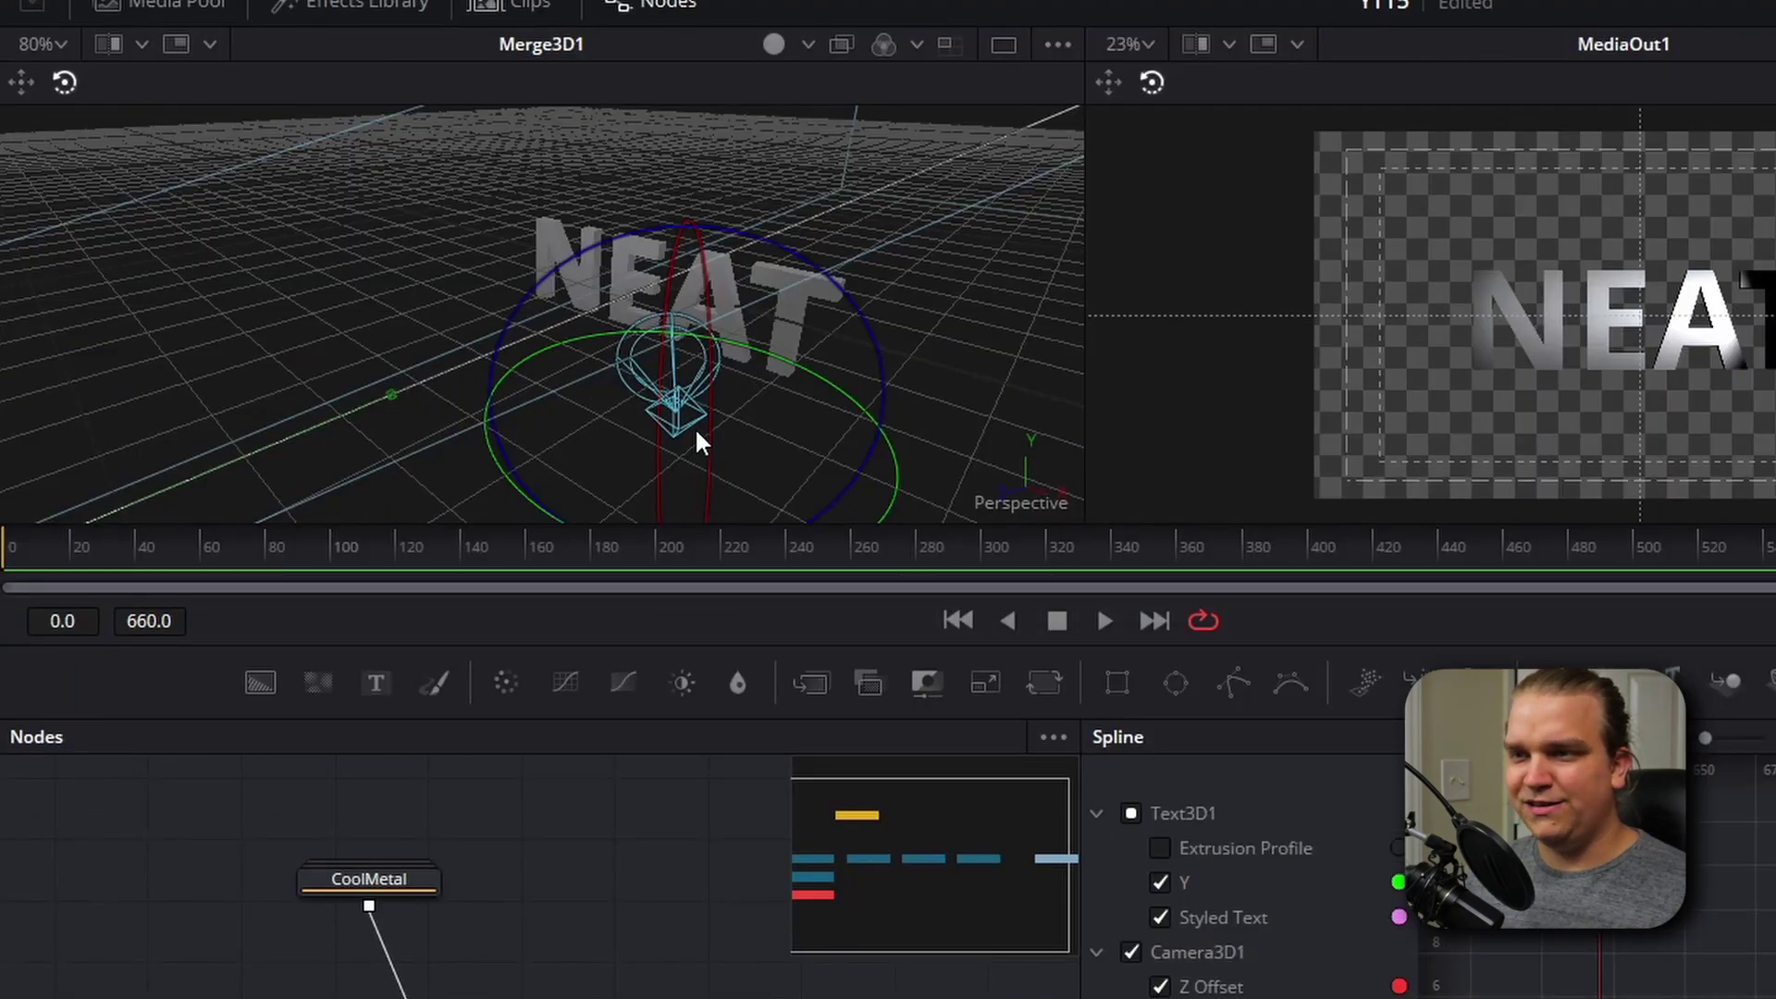
Move SpotLight1 along its positive X axis in the 3D scene and rotate it slightly toward the NEAT text.
click(22, 84)
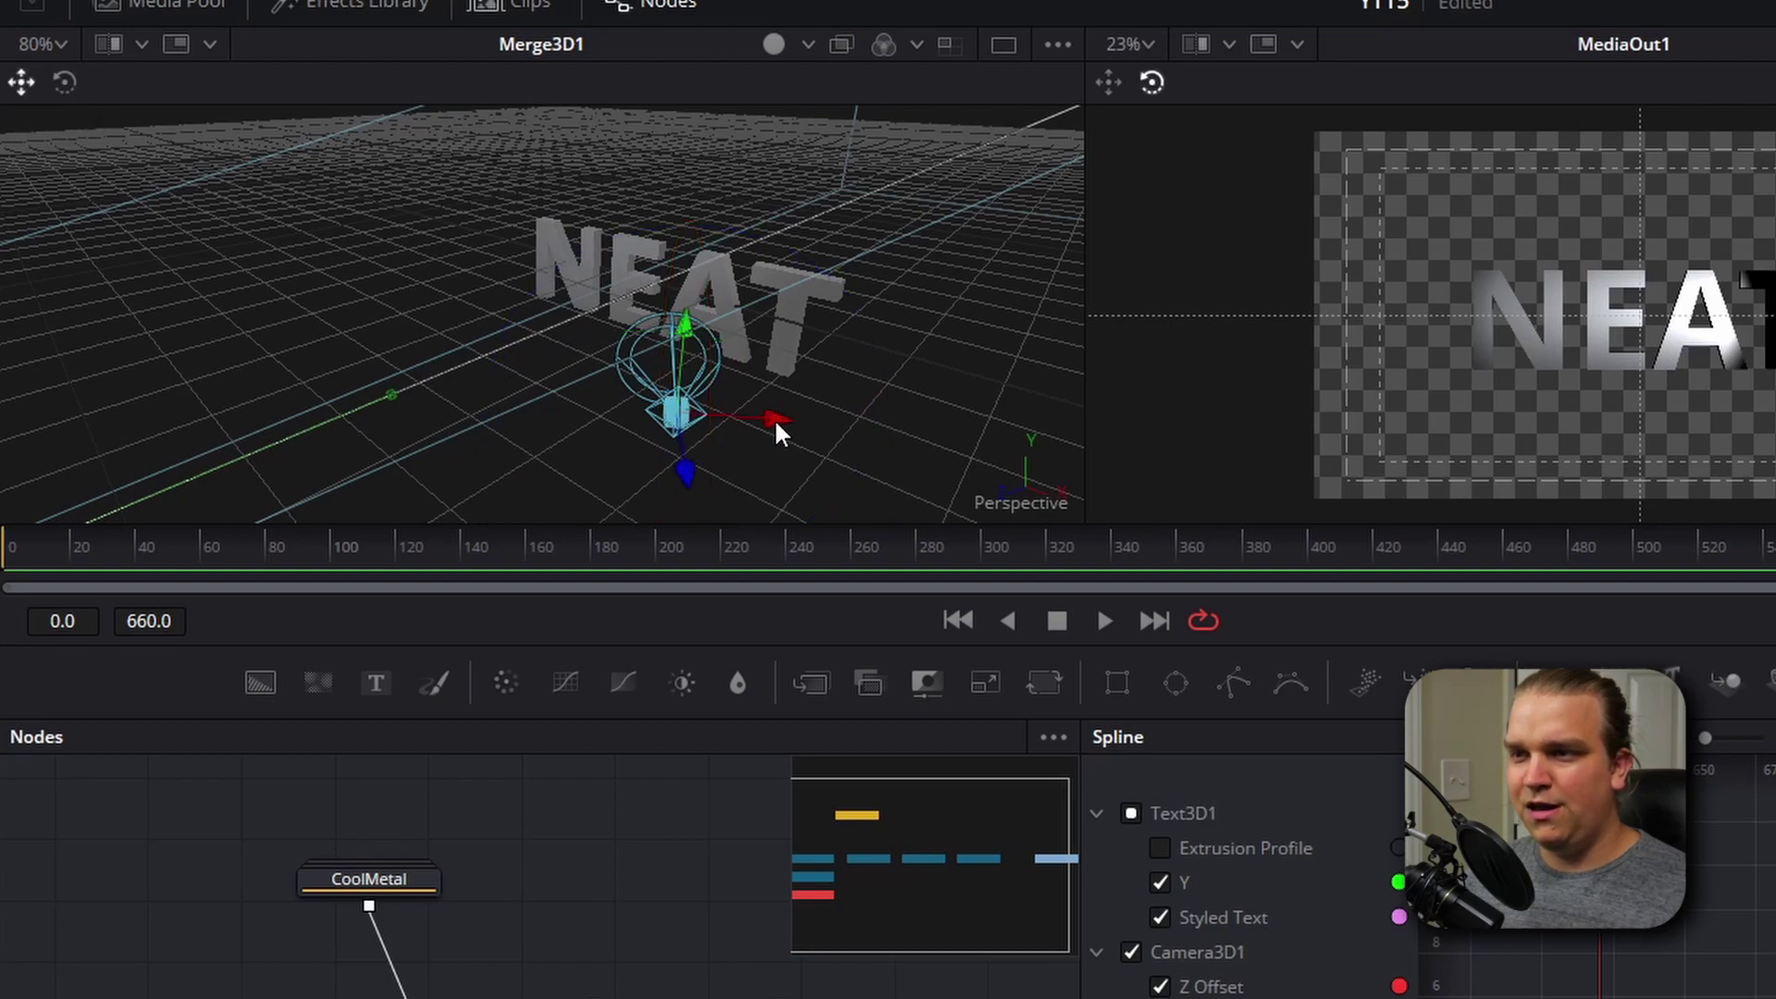
drag(773, 429, 887, 390)
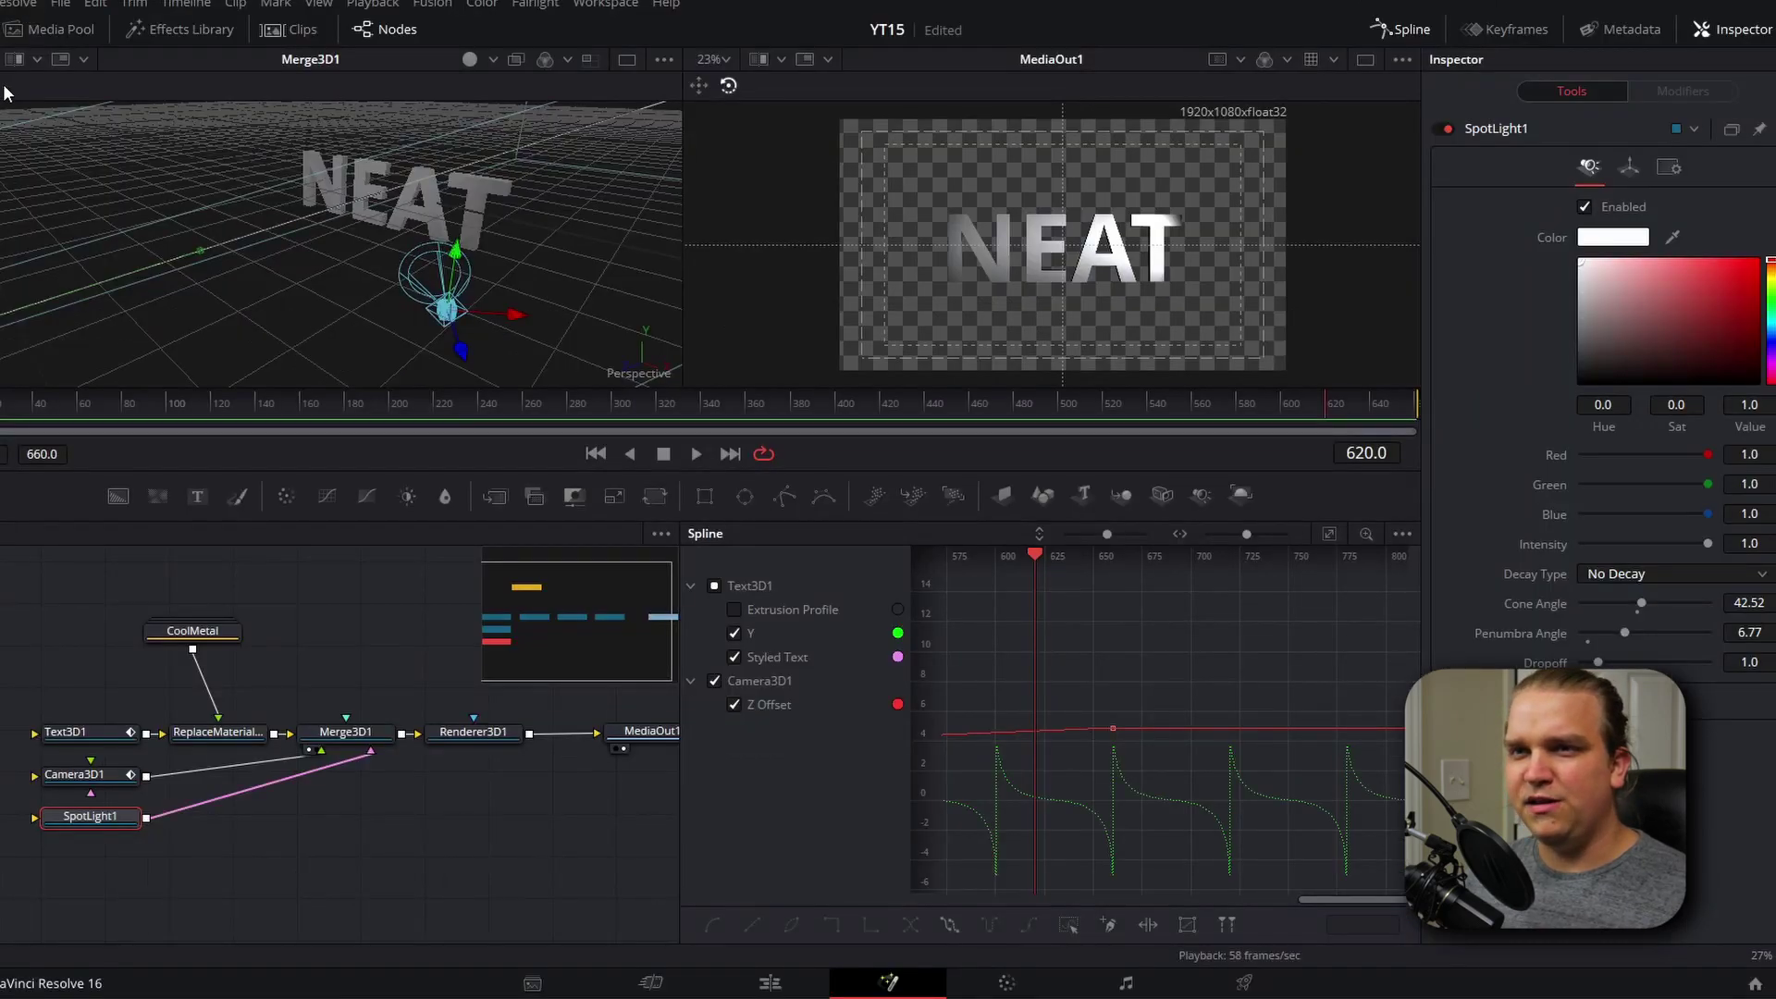
key(w)
drag(360, 365, 367, 370)
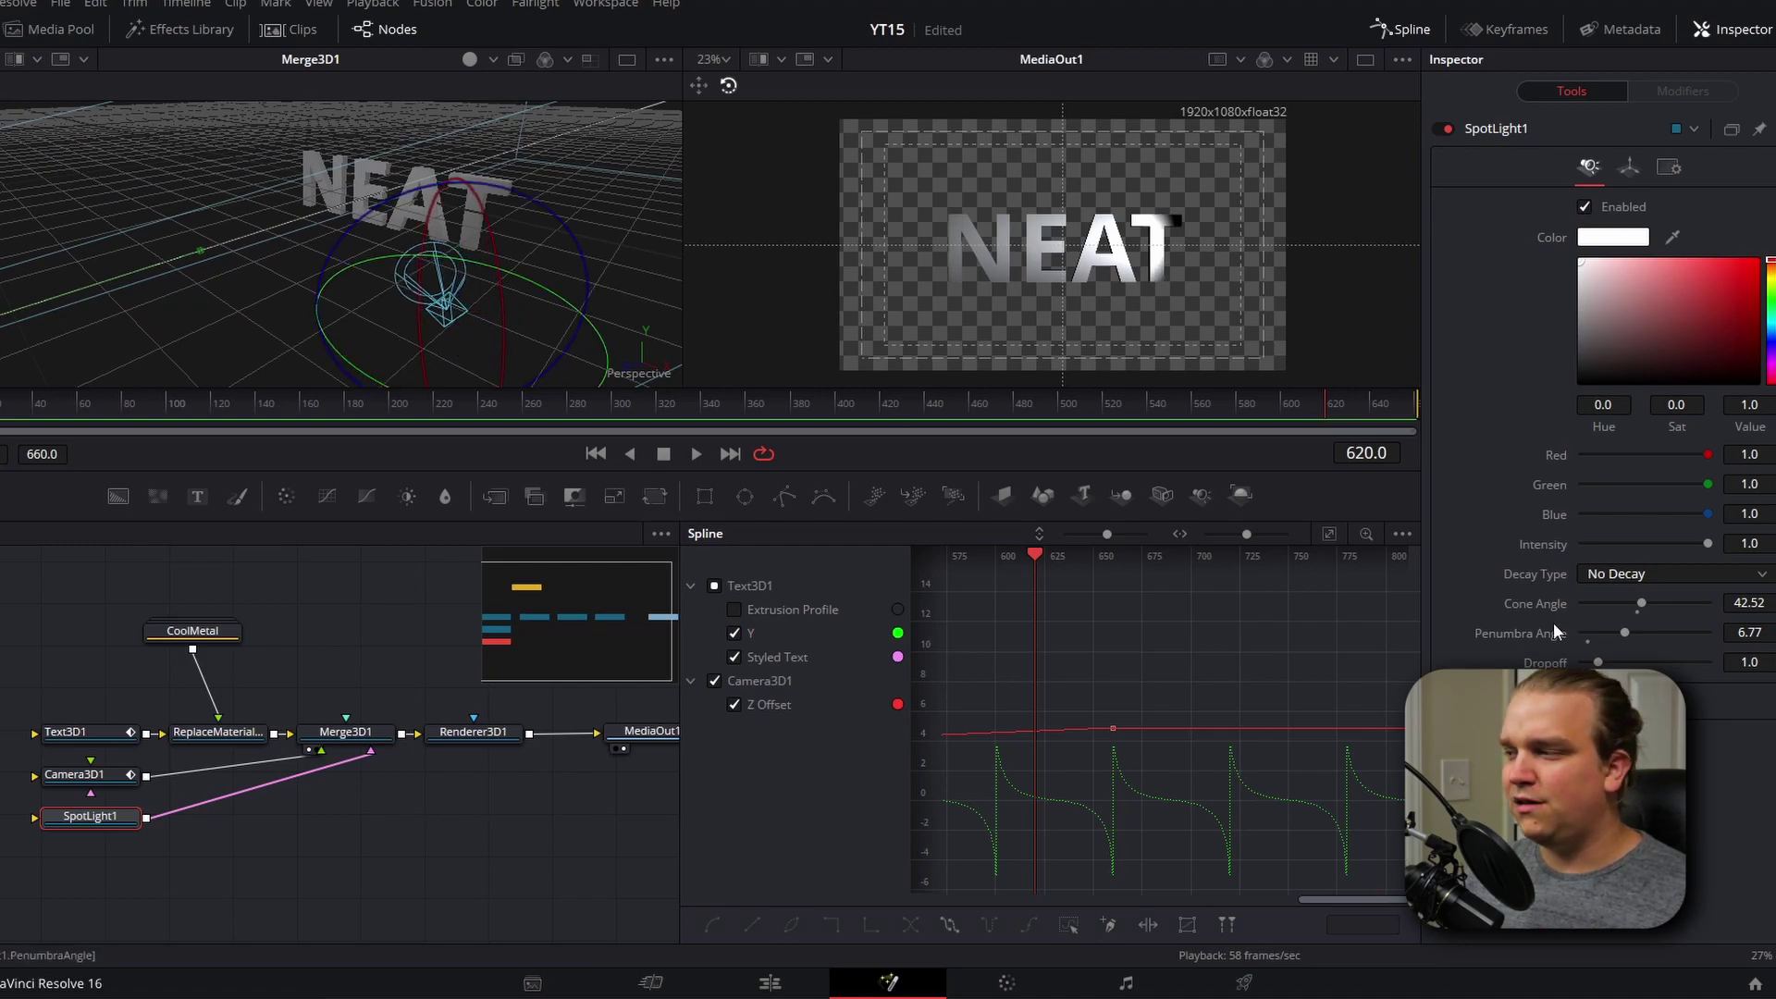
Set SpotLight1's Penumbra Angle to 11.5, and select the Renderer3D1 node with the playhead at frame 660.
drag(1625, 633, 1654, 633)
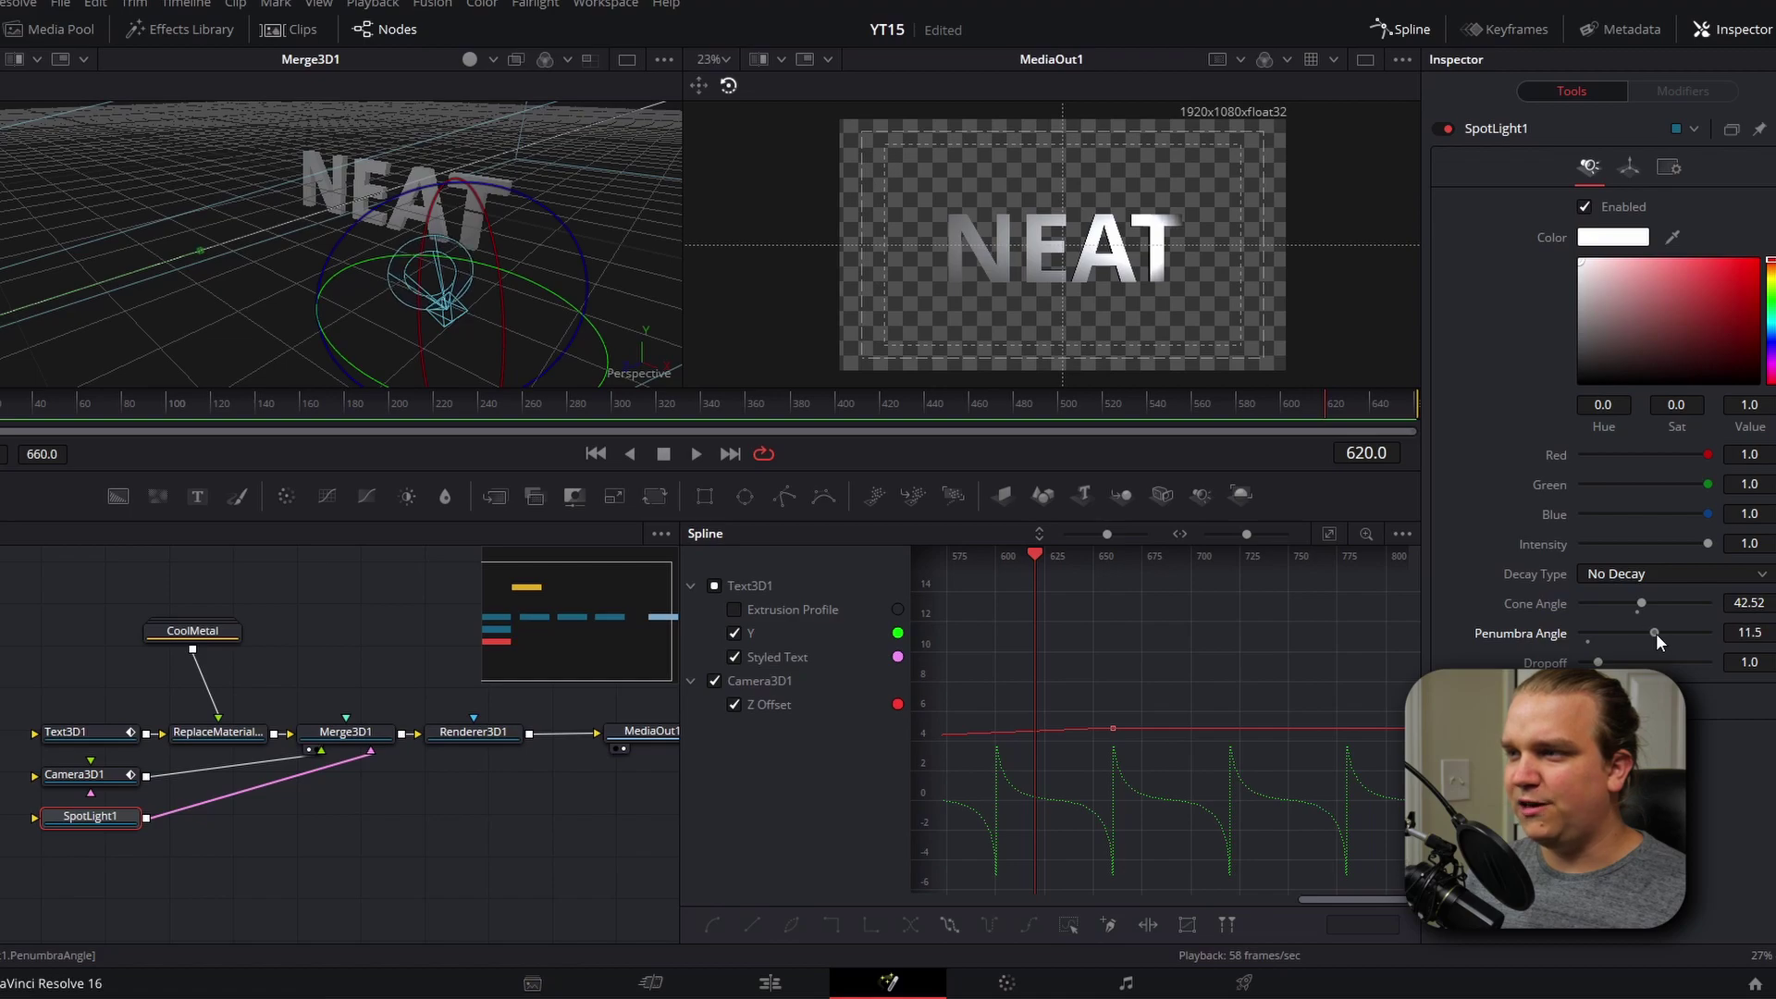
key(End)
click(465, 735)
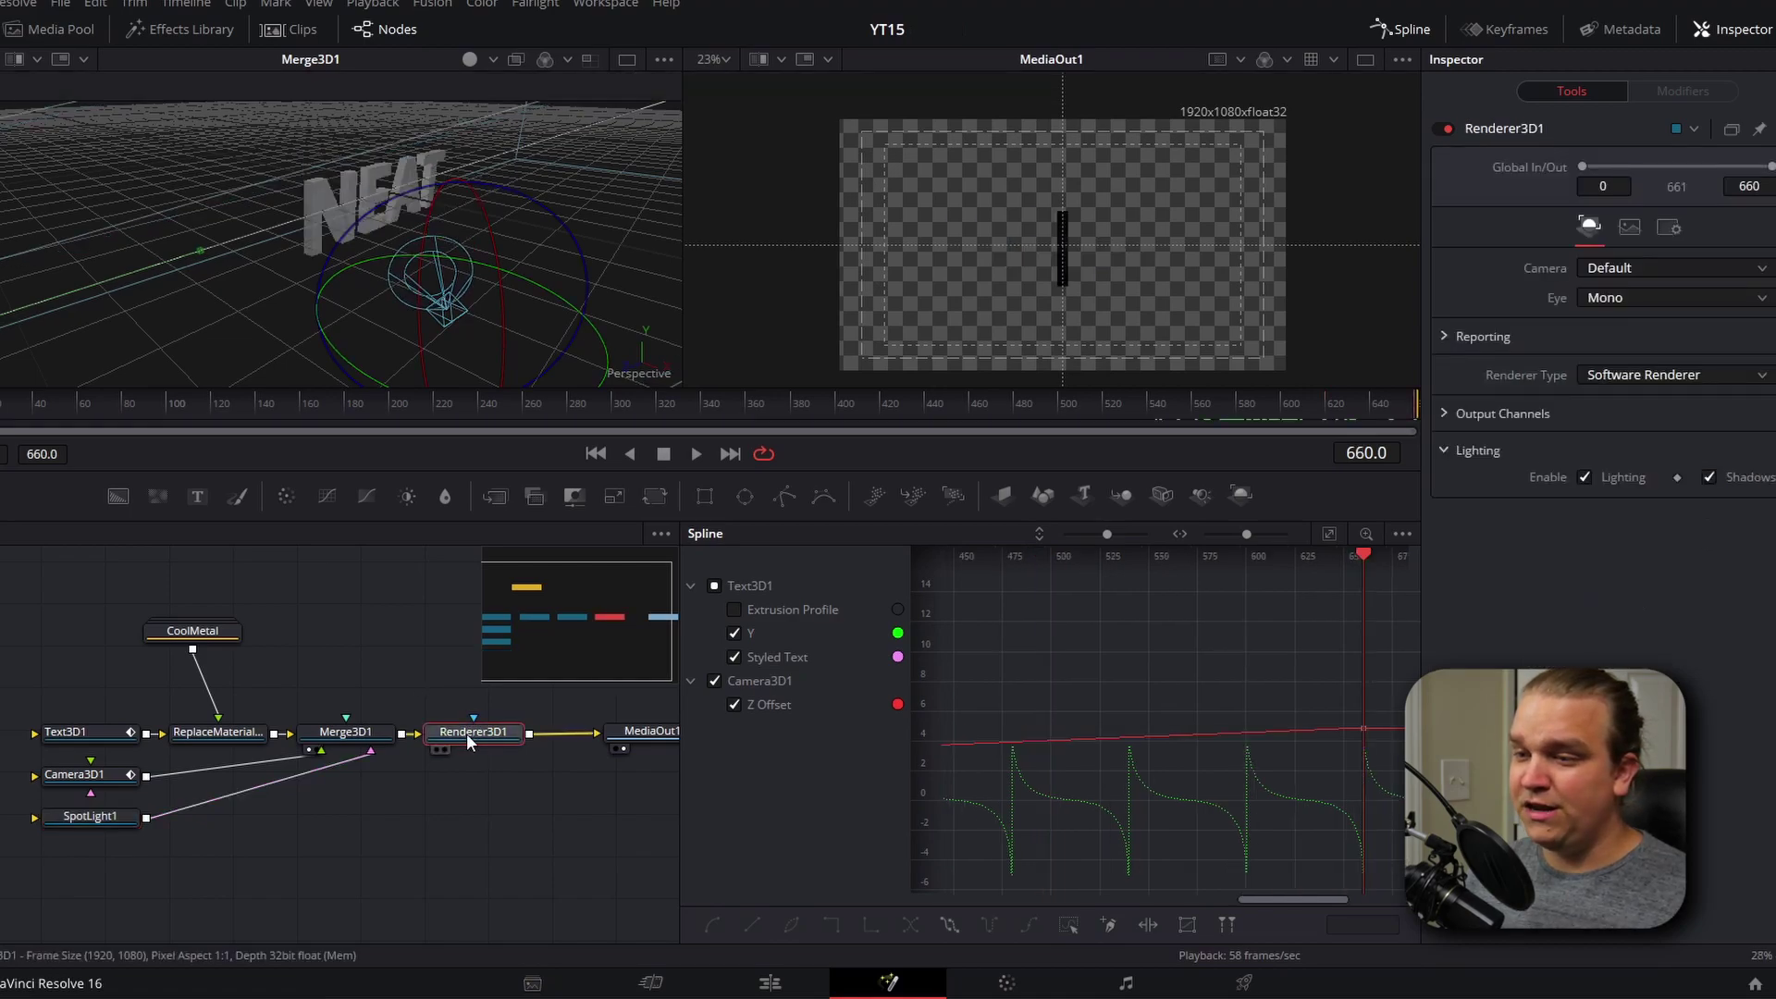
Enable Motion Blur on the Renderer3D1 node and set its Quality to 6.
click(1669, 230)
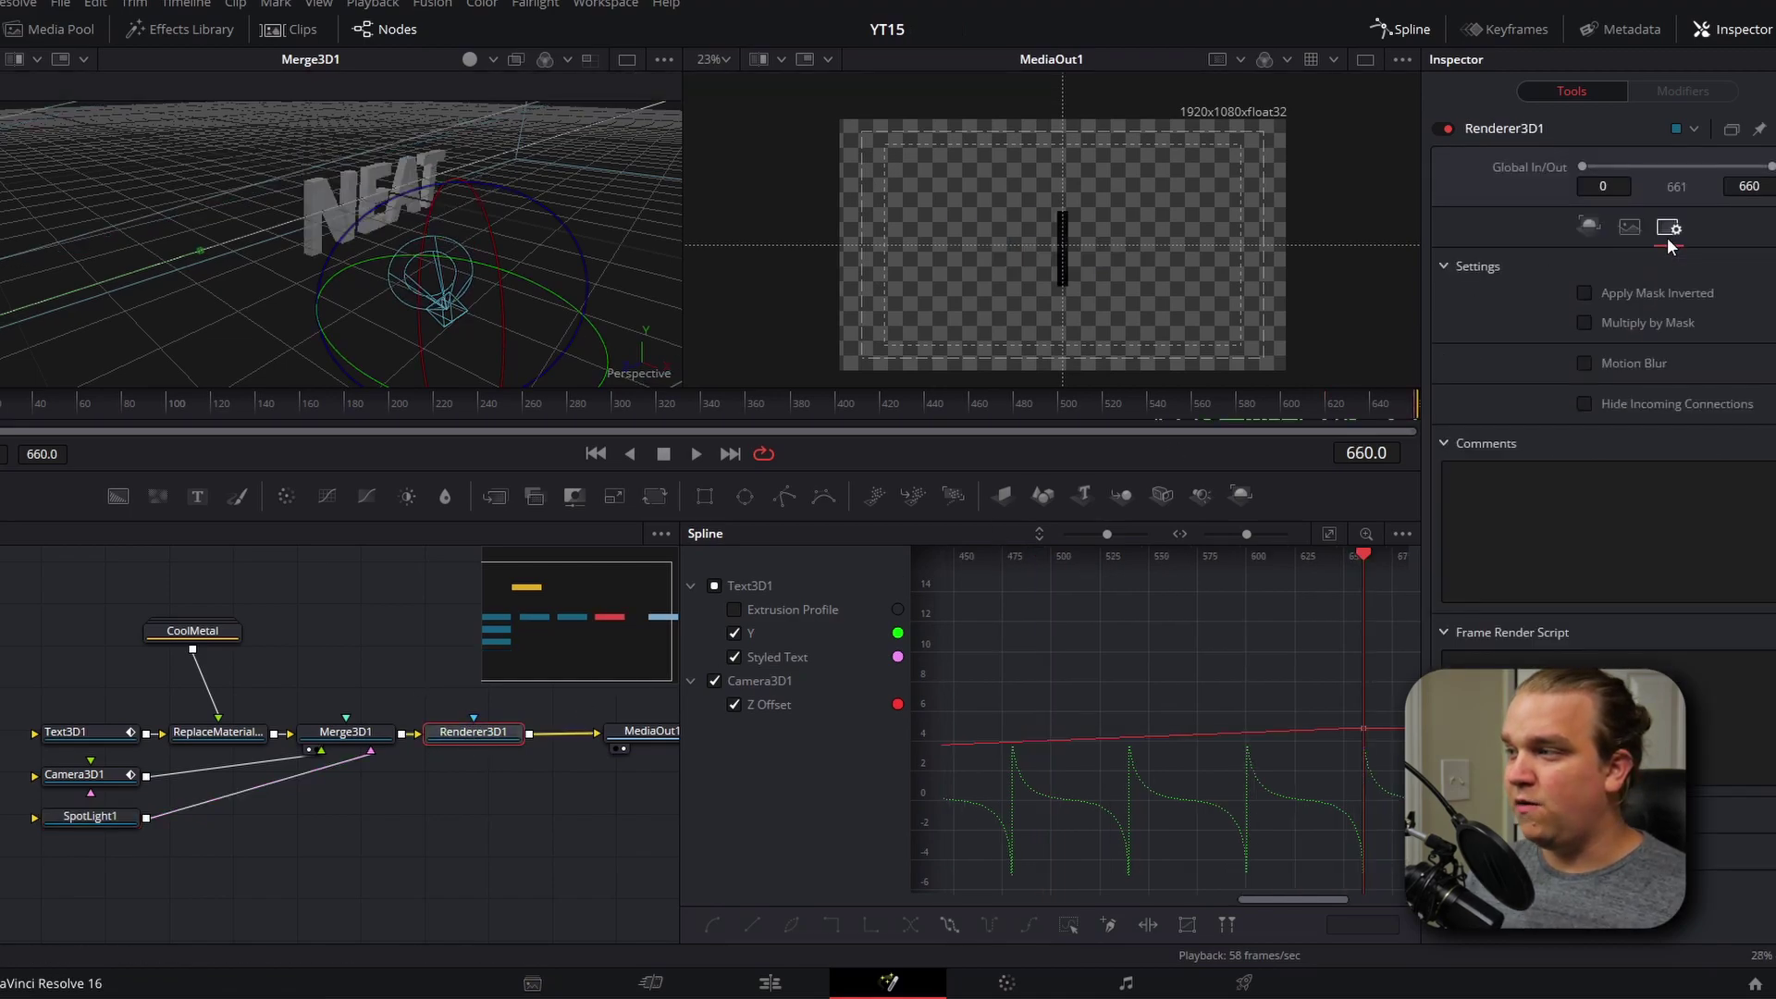
click(1586, 365)
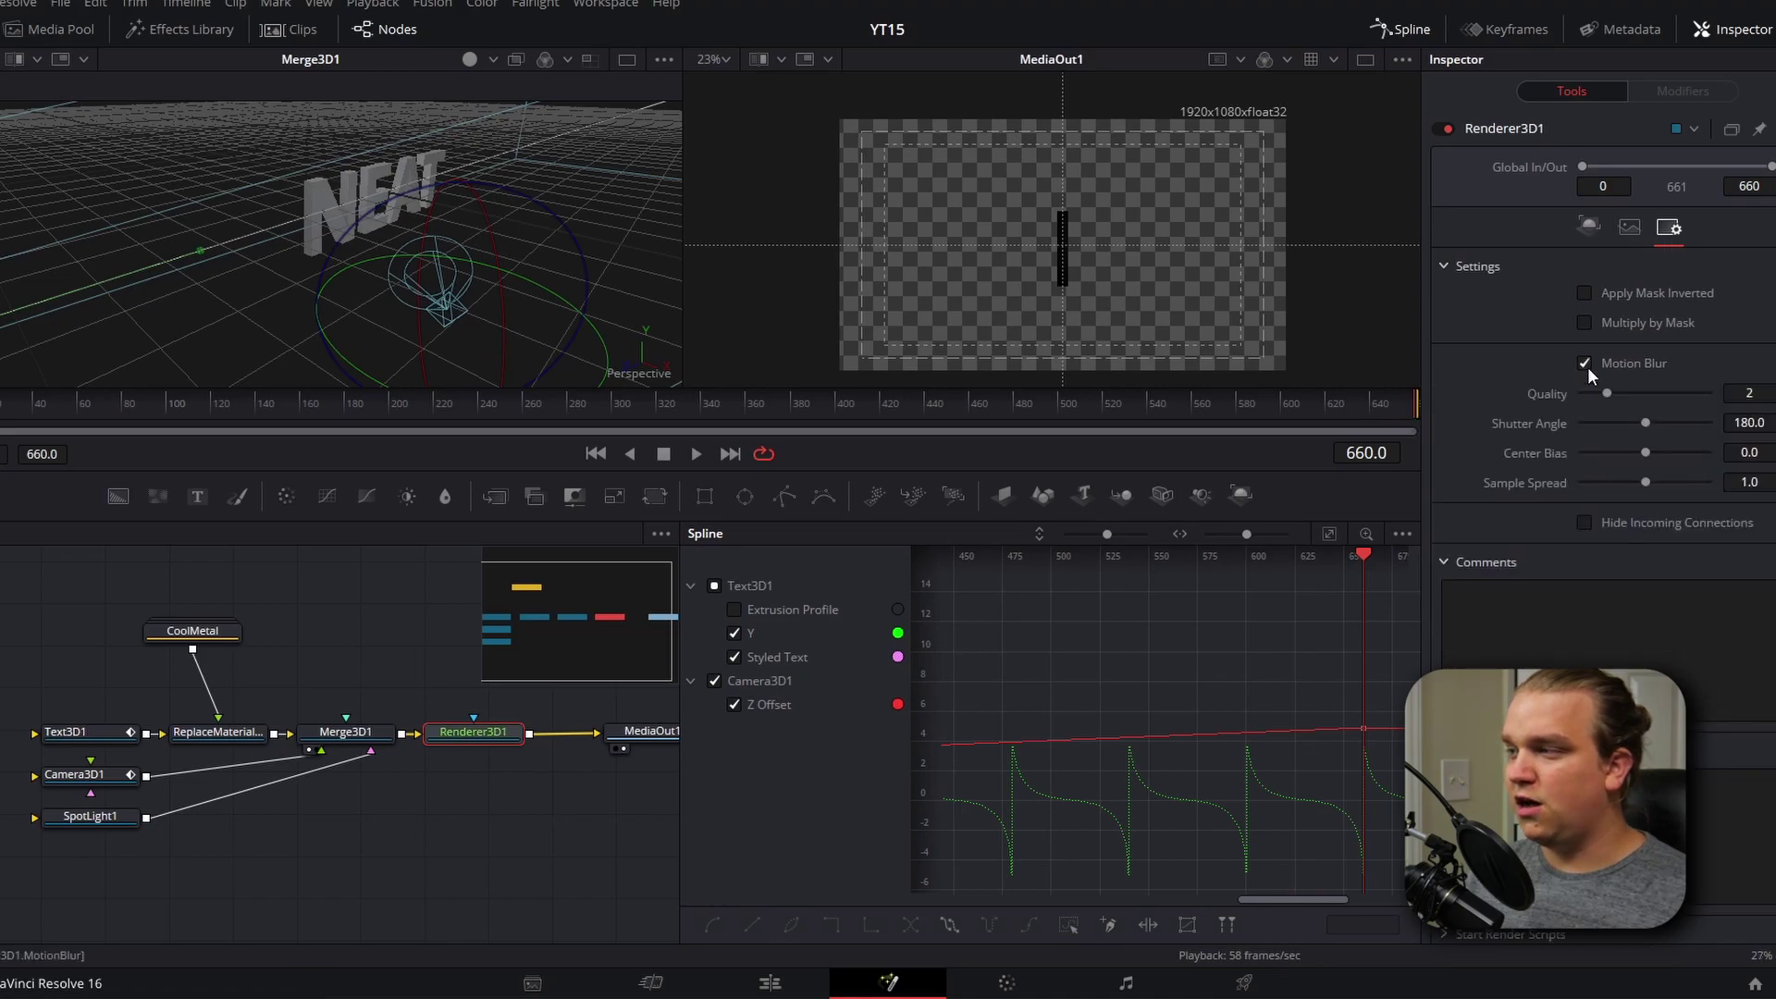
click(1748, 393)
text(6)
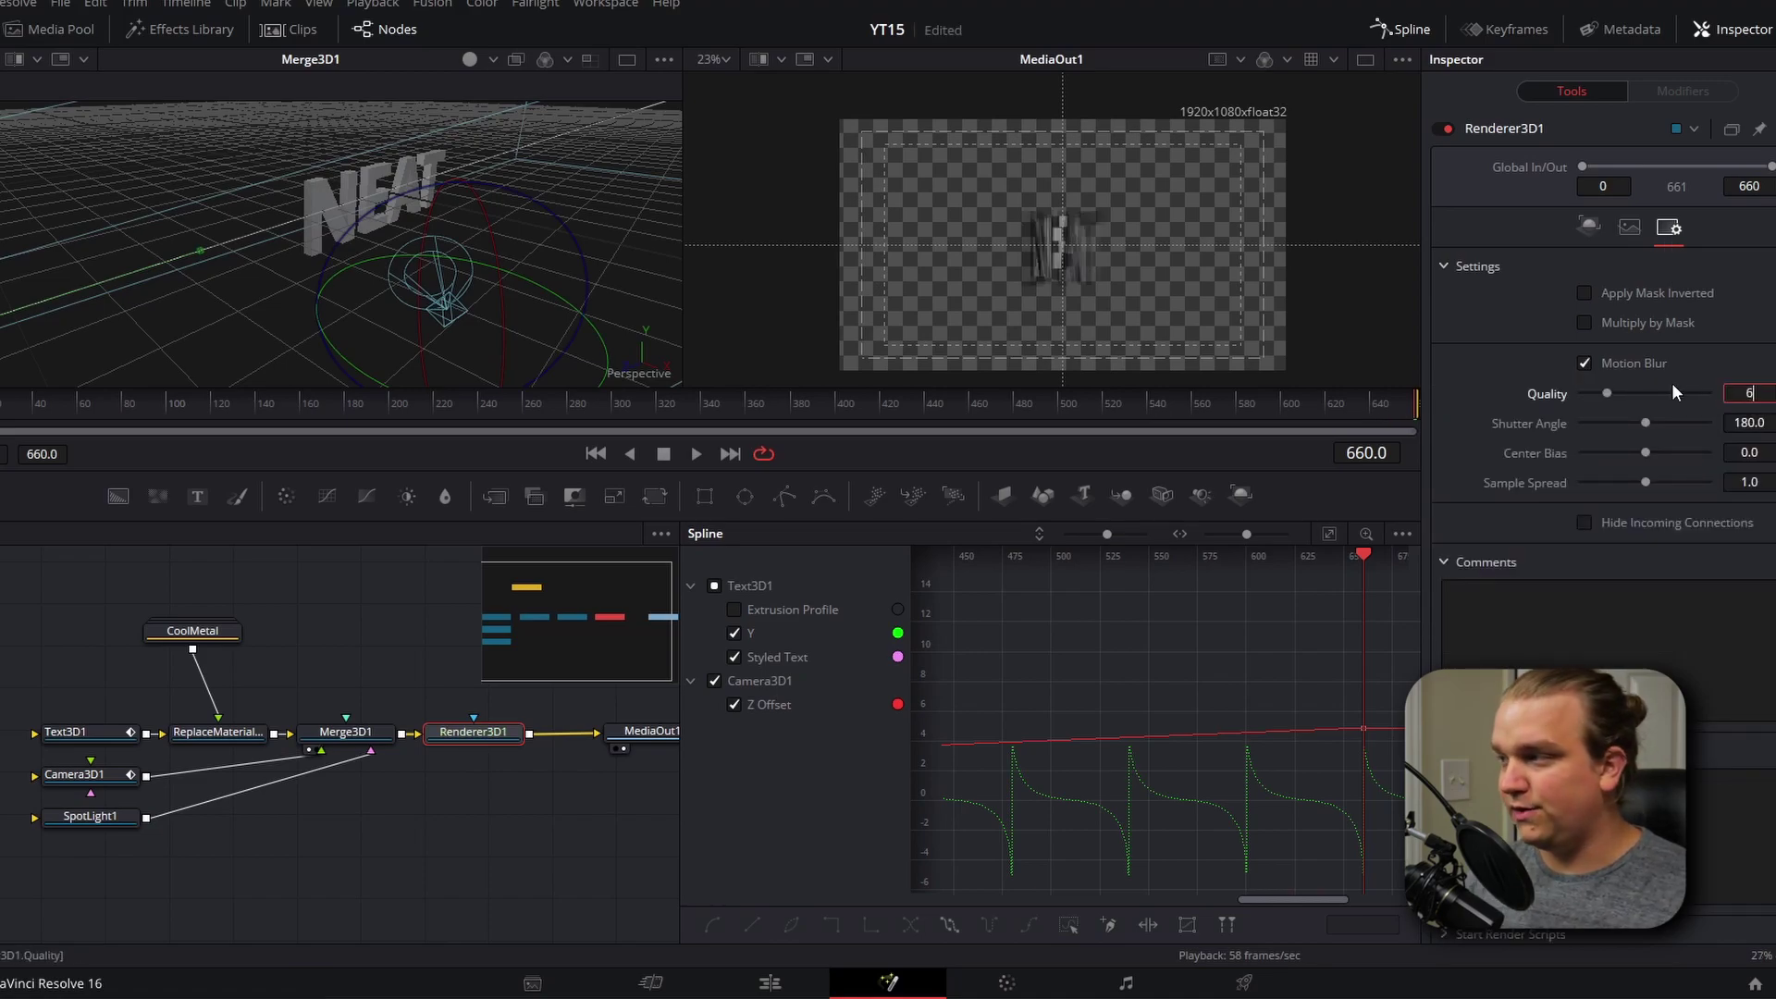
key(Return)
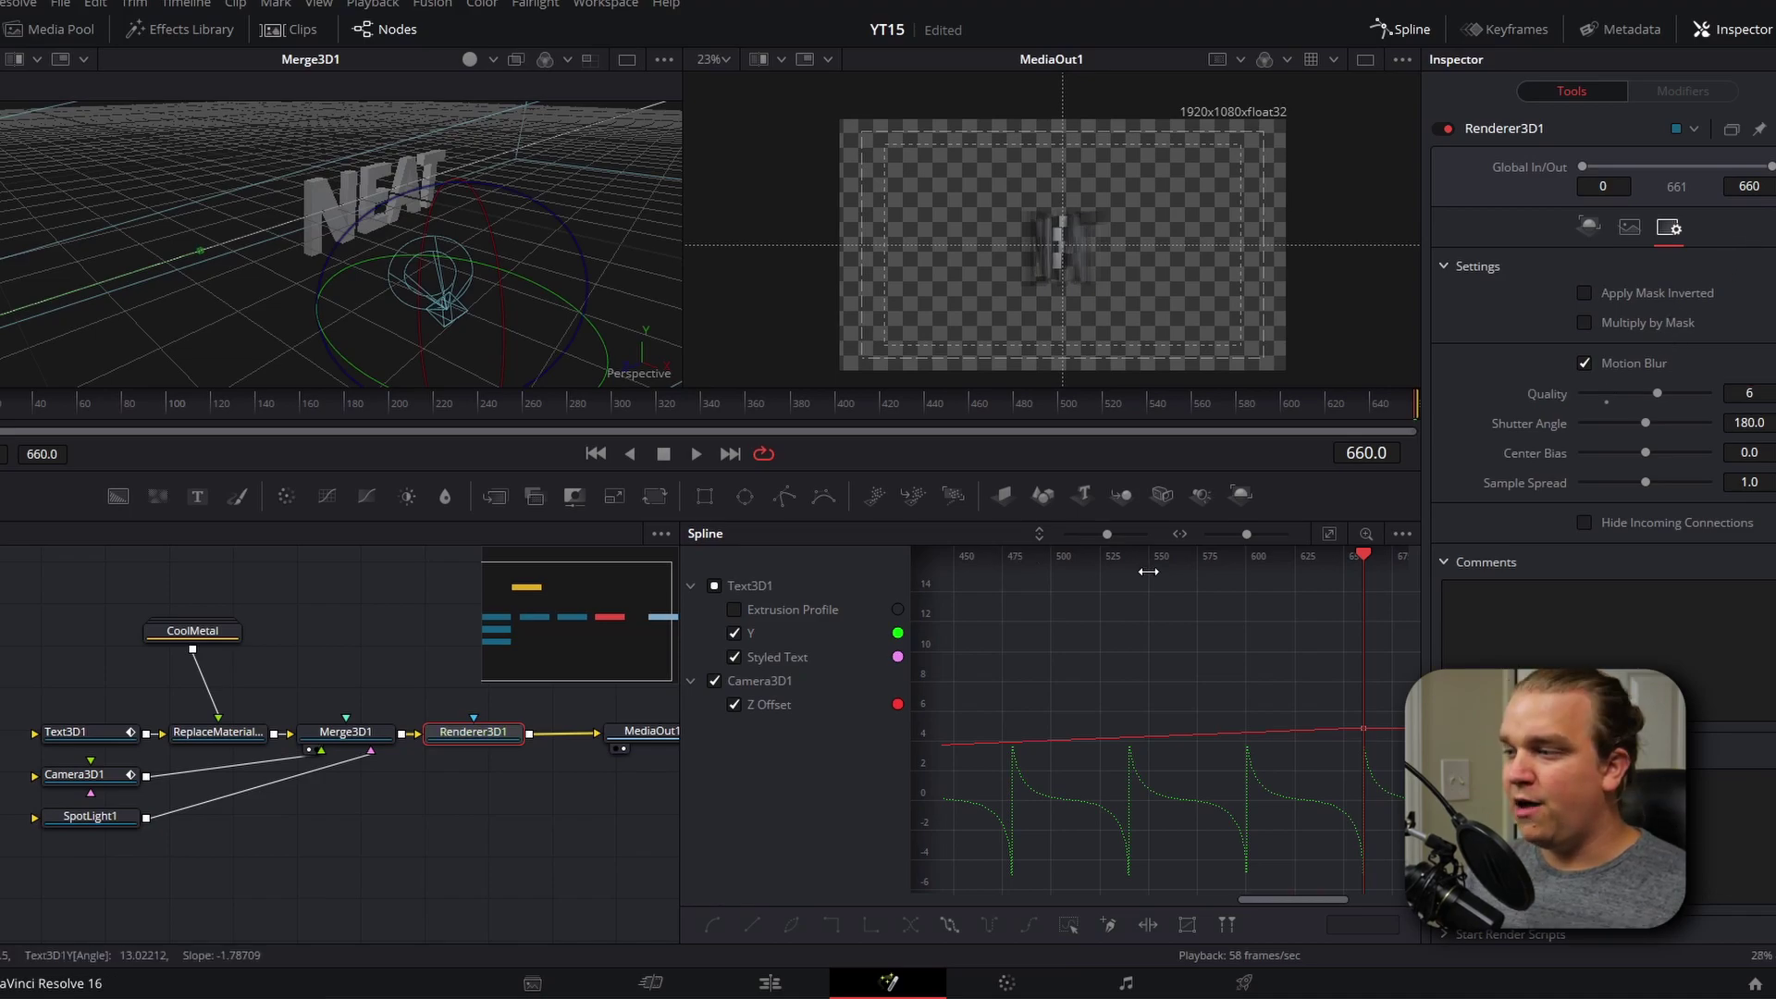
Scrub back through the spin animation to check the motion blur, and review the countdown's playback on the edit timeline.
drag(1360, 555, 1020, 583)
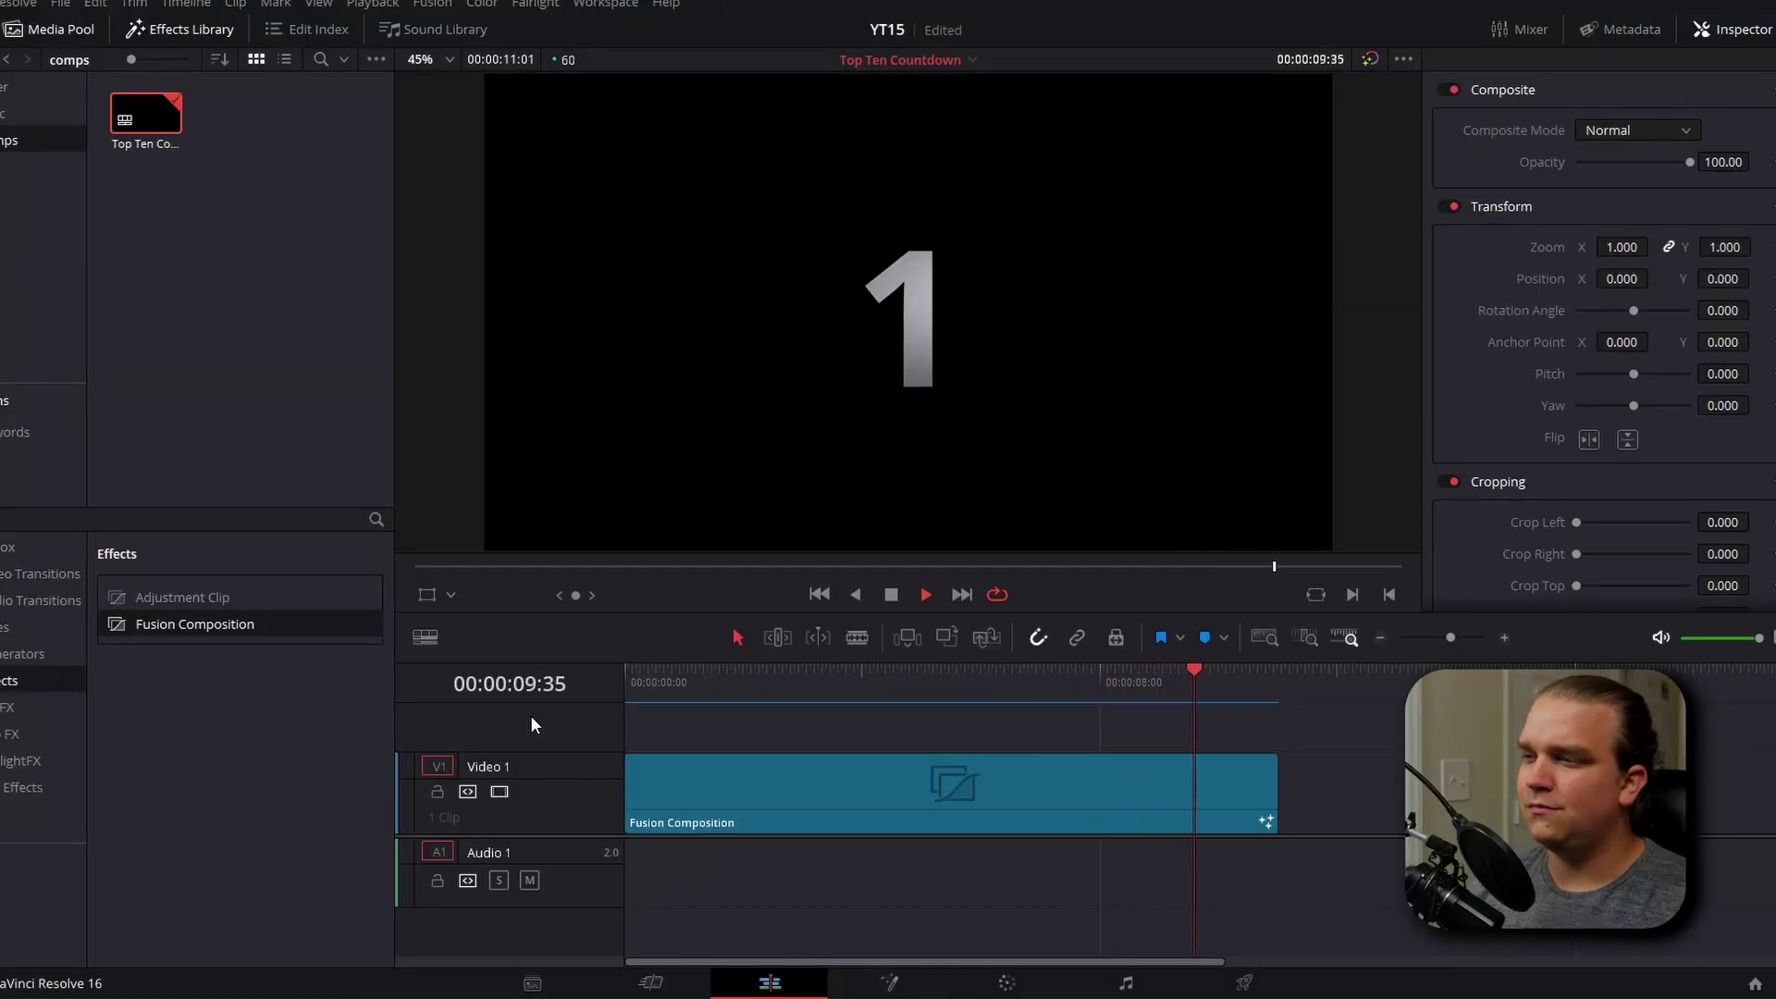
key(space)
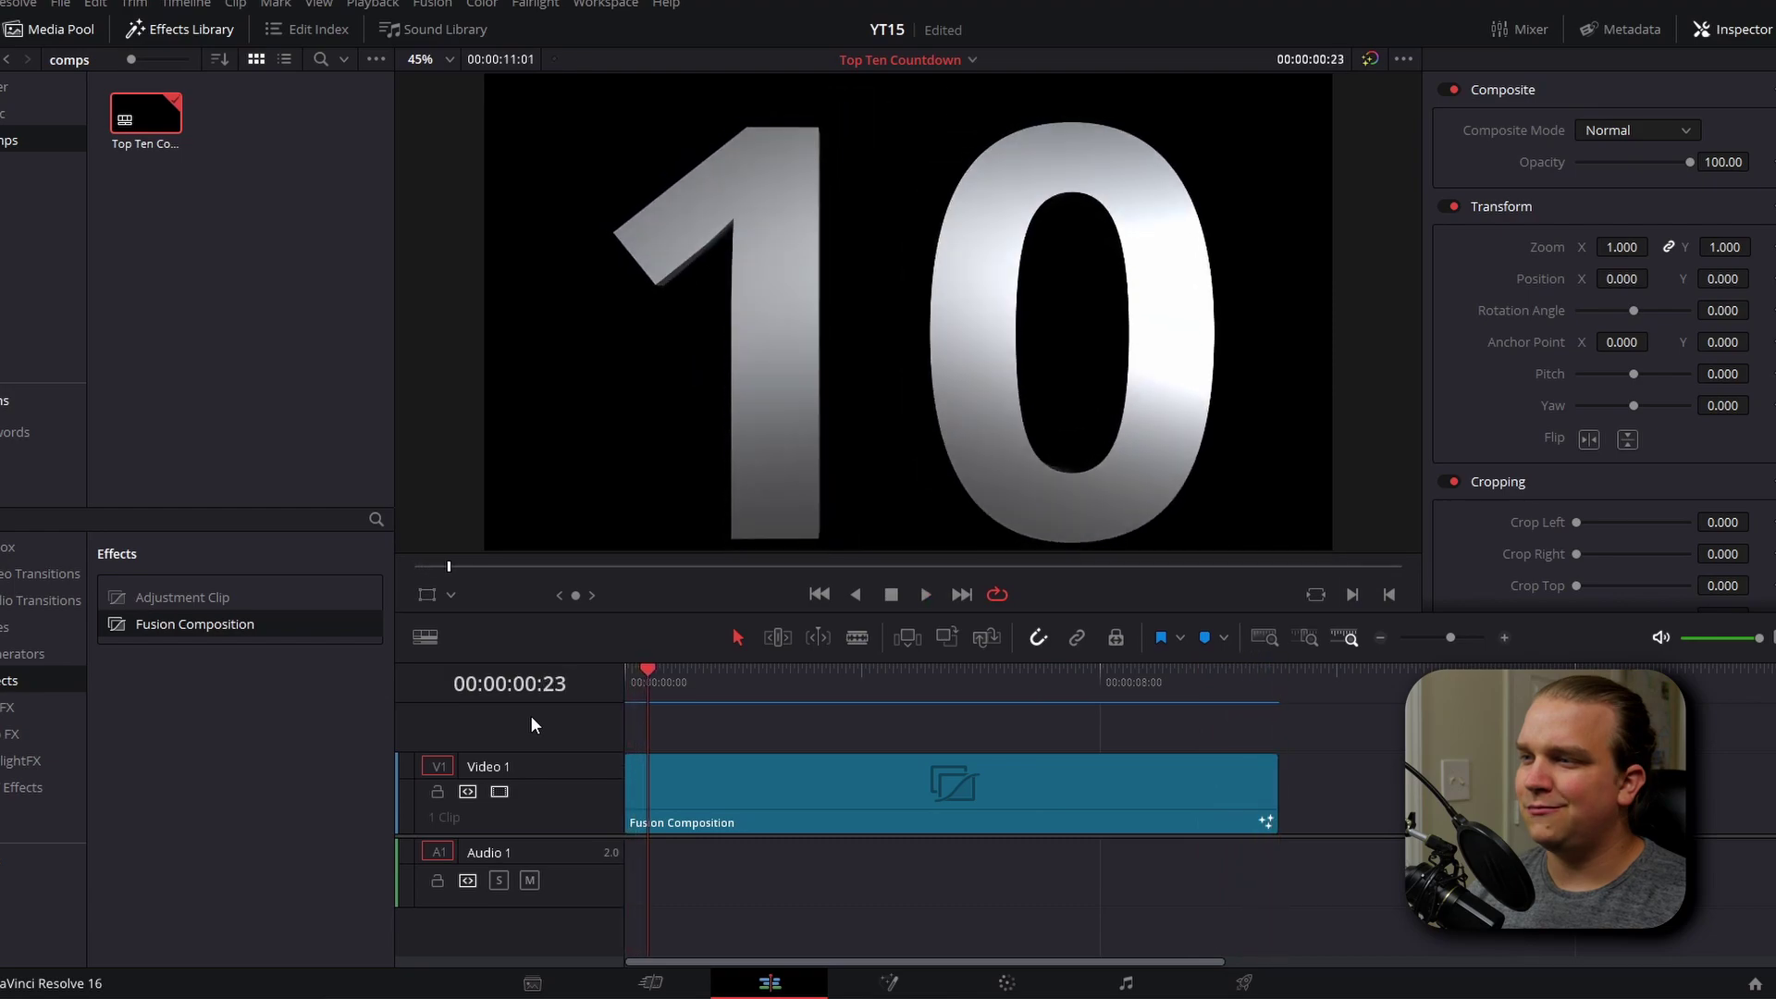